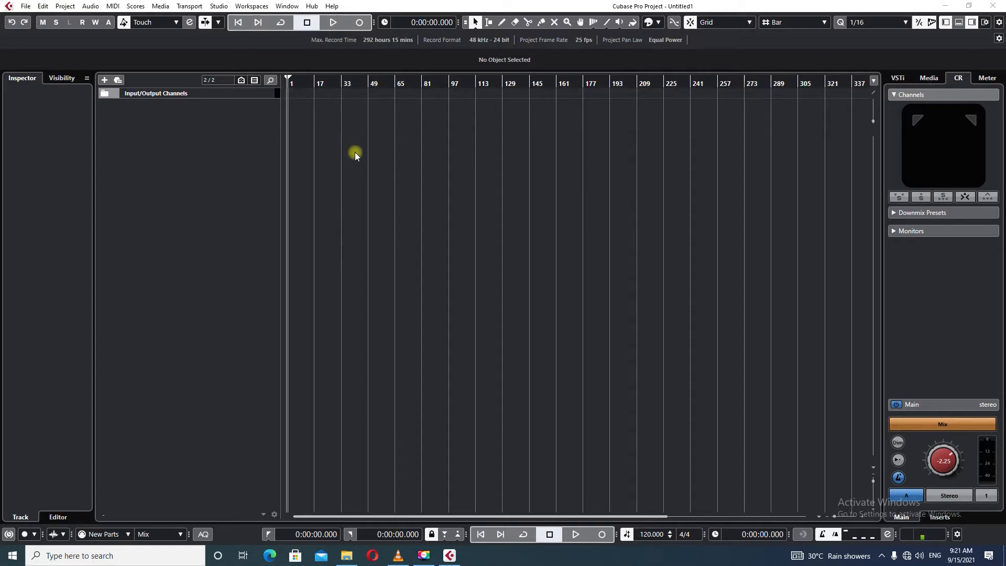
Play and stop the project from several ruler positions to check where the cursor stays when playback stops.
key("space")
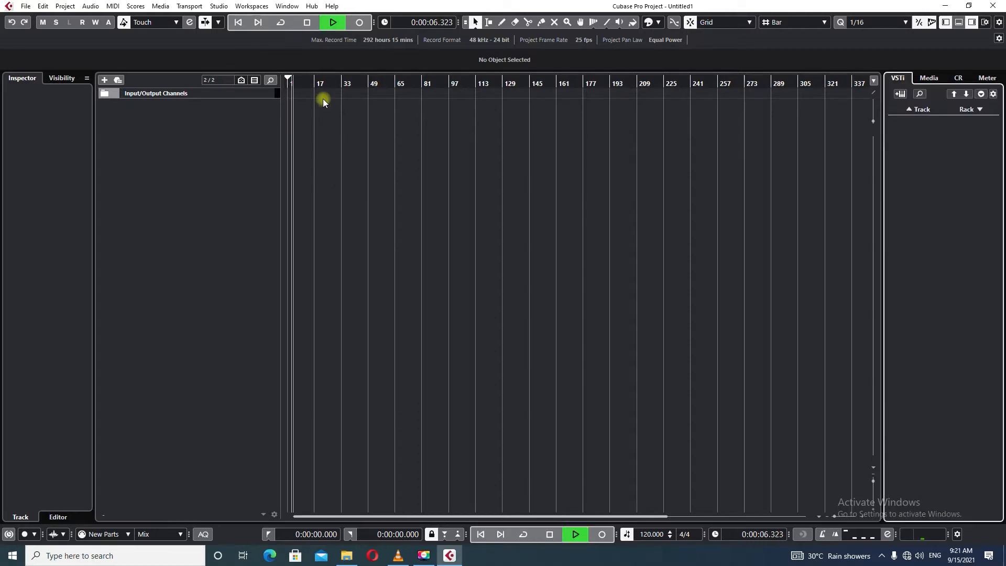
left_click_drag(320, 85, 411, 148)
key("space")
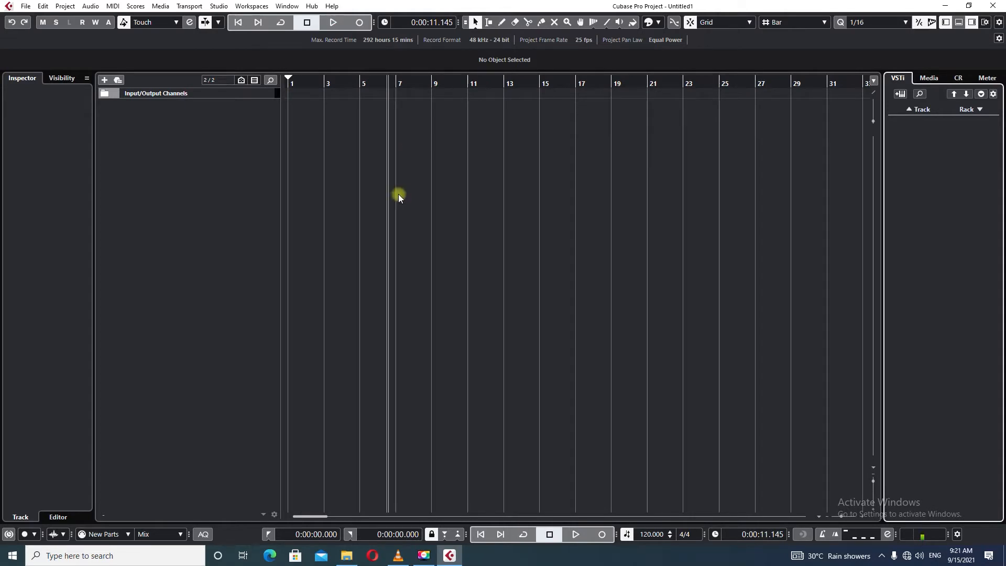
key("space")
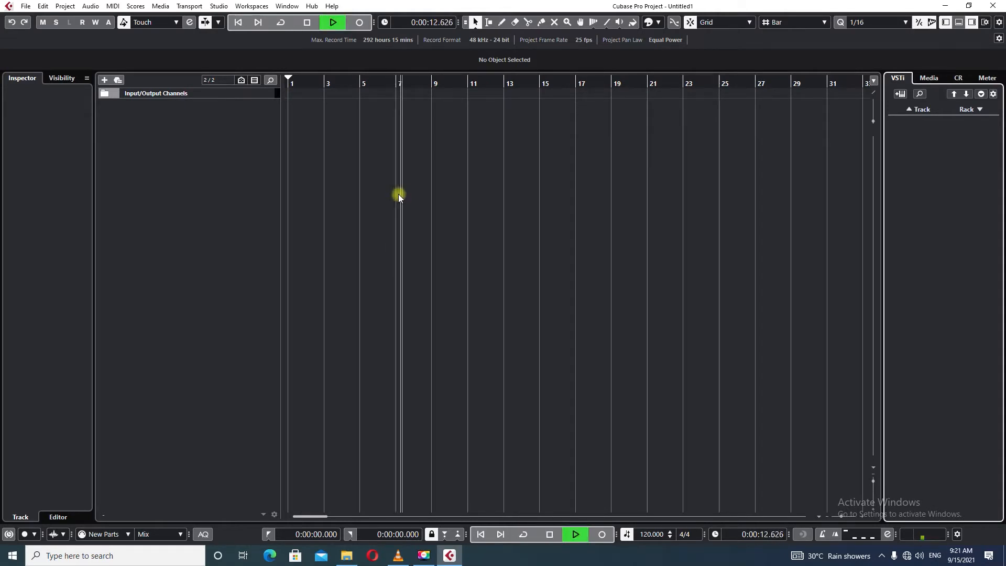
key("space")
left_click_drag(310, 86, 269, 118)
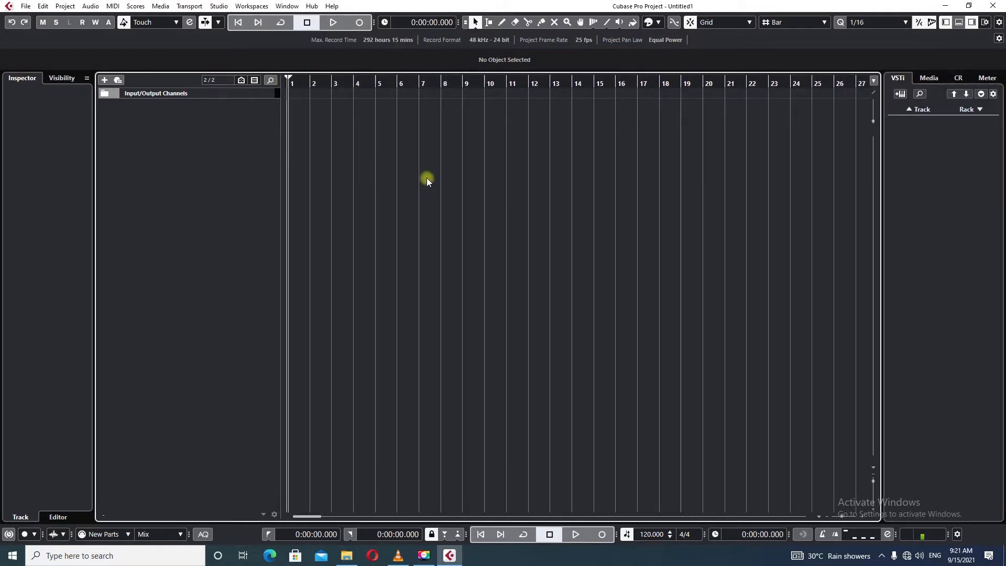
key("space")
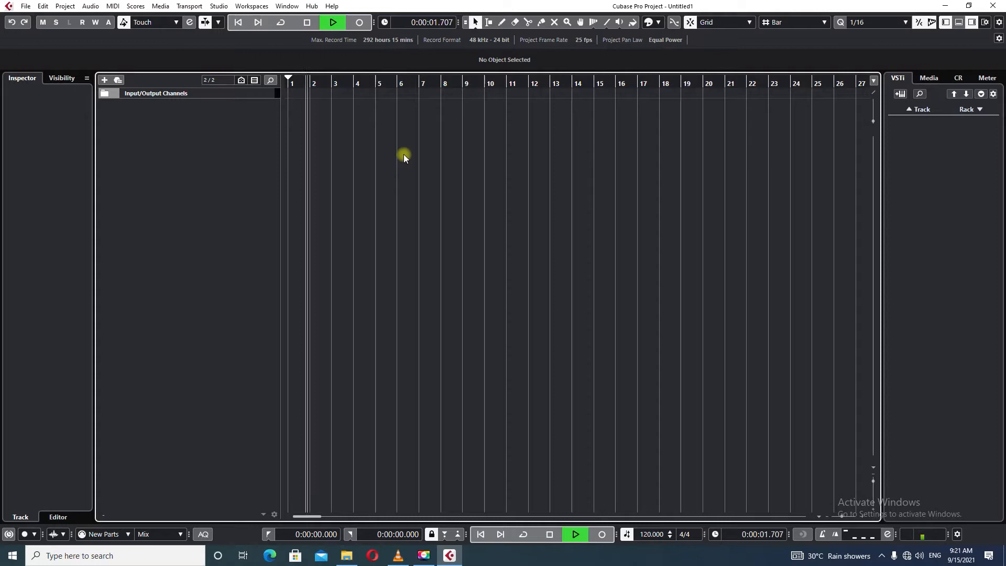
key("space")
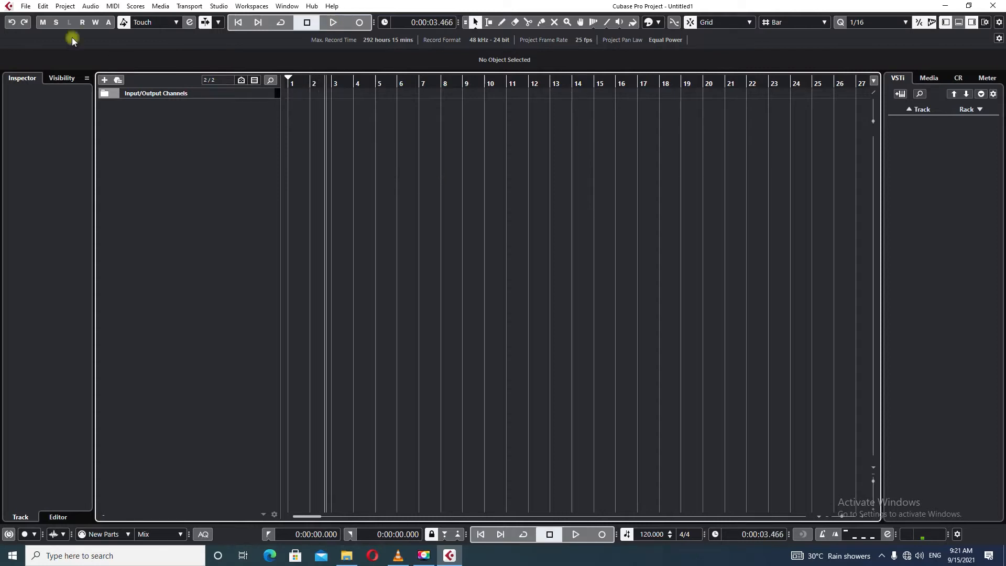
Enable Return to Start Position on Stop in the Transport preferences, apply the change and confirm.
left_click(44, 6)
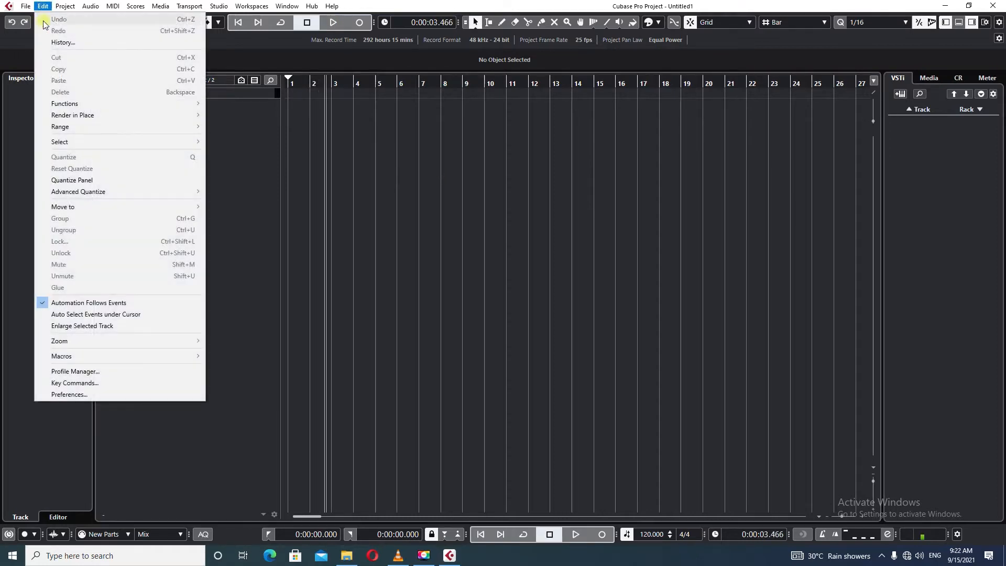
left_click(132, 394)
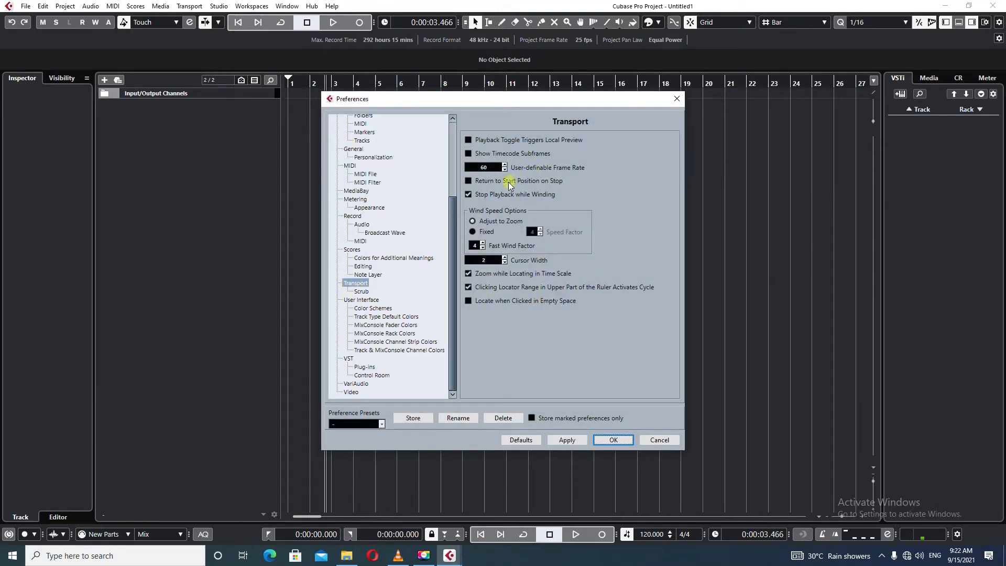
left_click(470, 181)
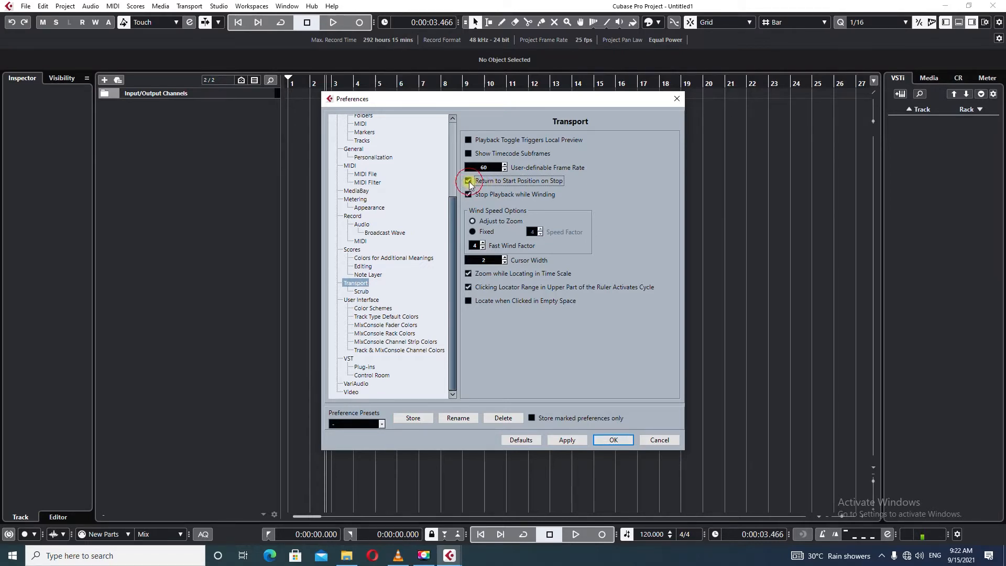
left_click(566, 440)
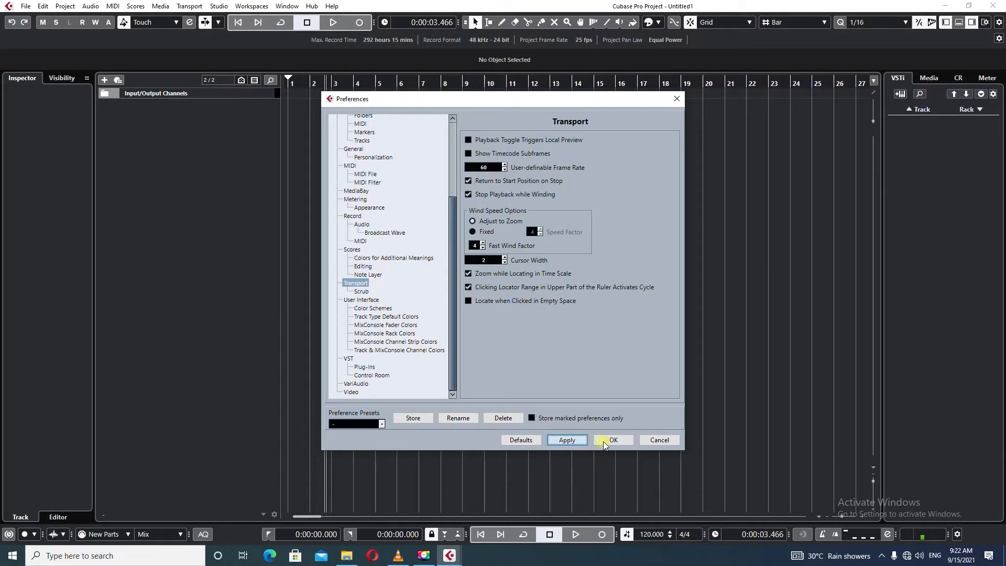
left_click(608, 441)
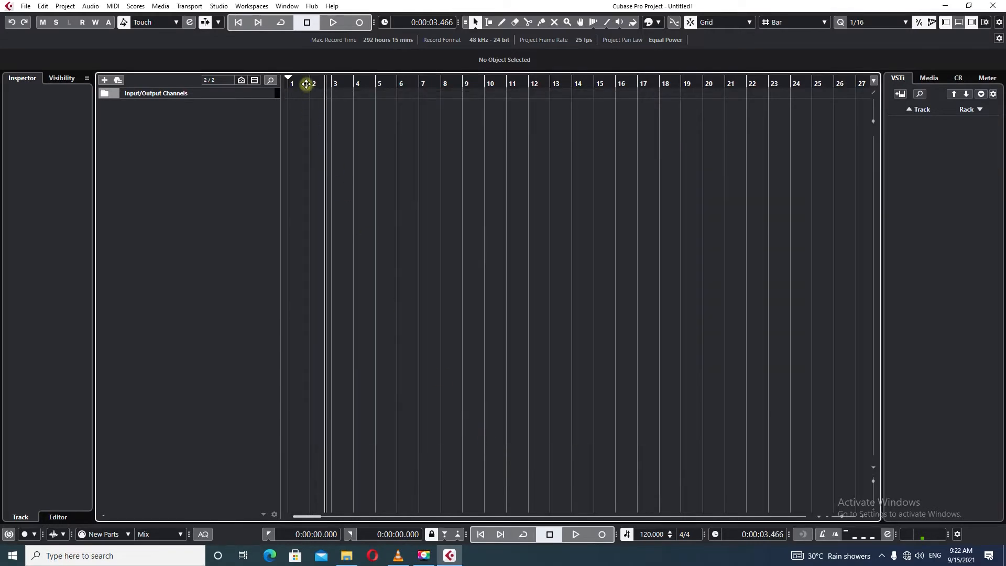
Move the cursor to the project start and play and stop twice to test its return position.
left_click_drag(306, 84, 191, 87)
key("space")
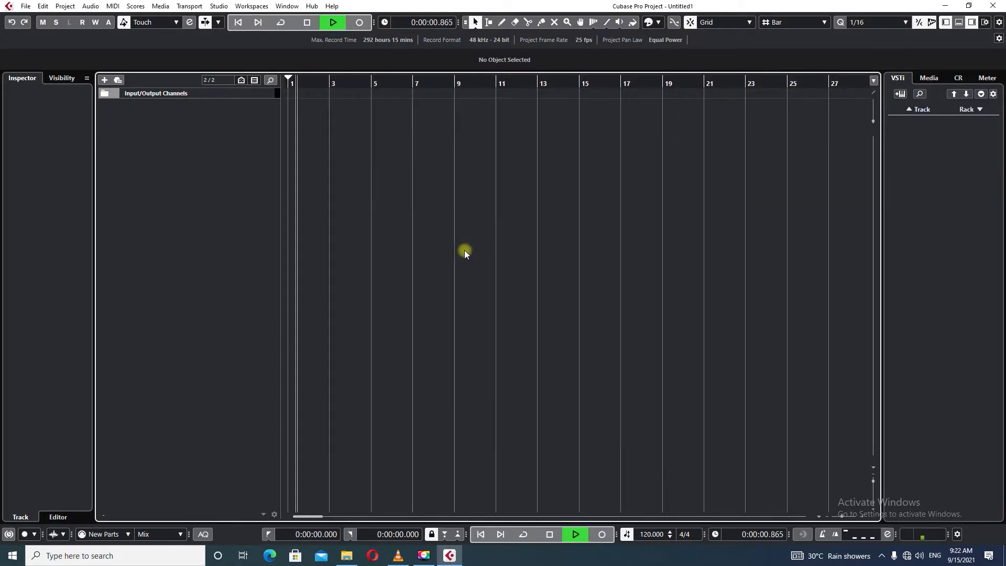
key("space")
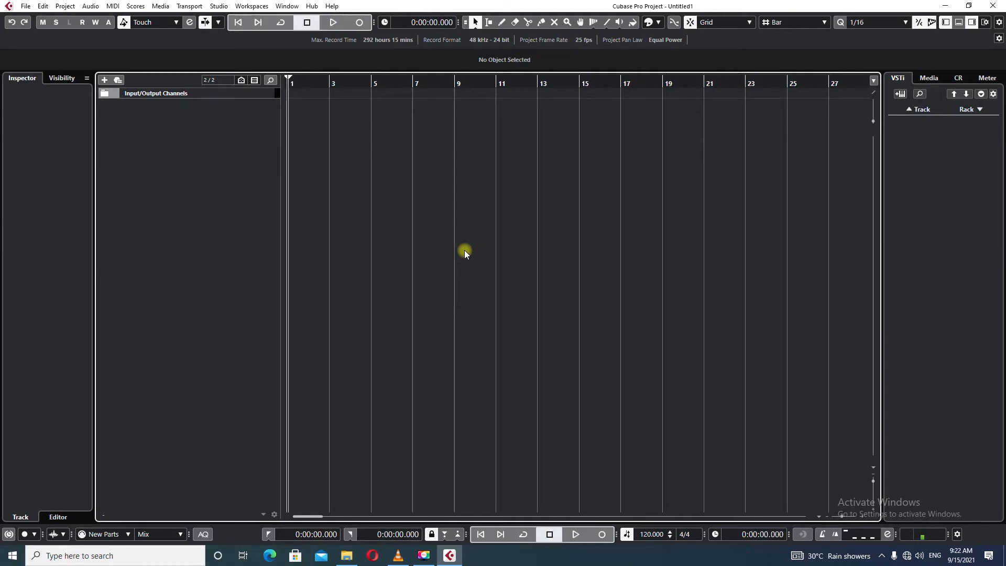
key("space")
key("space")
Place the cursor at bar 8 and repeatedly start and stop playback to test the return to that position.
left_click(441, 83)
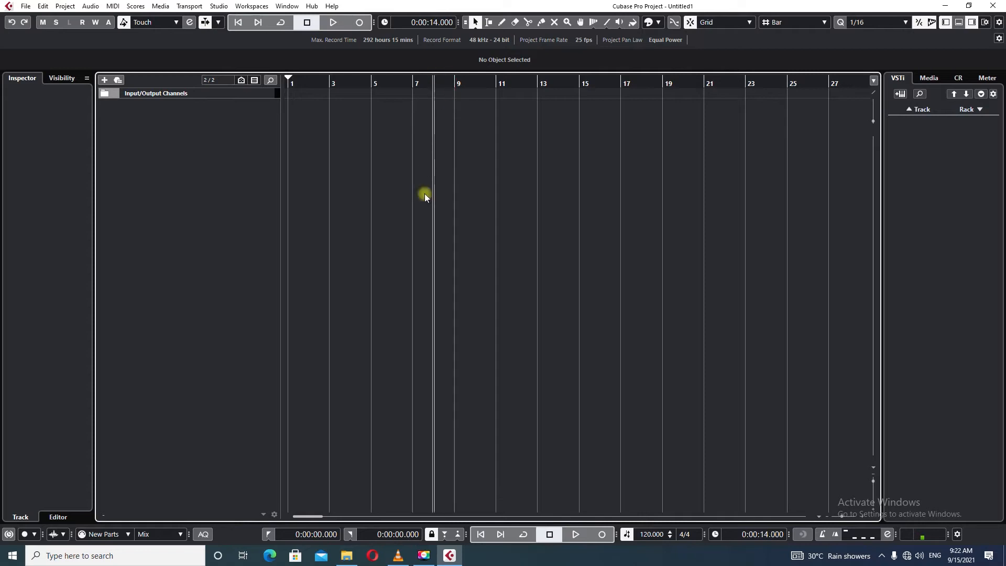
key("space")
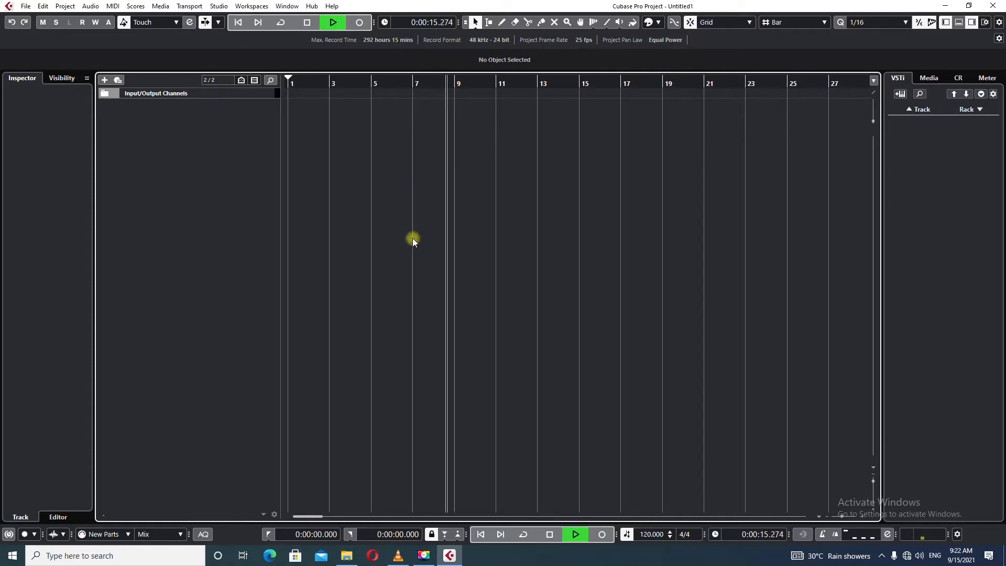
key("space")
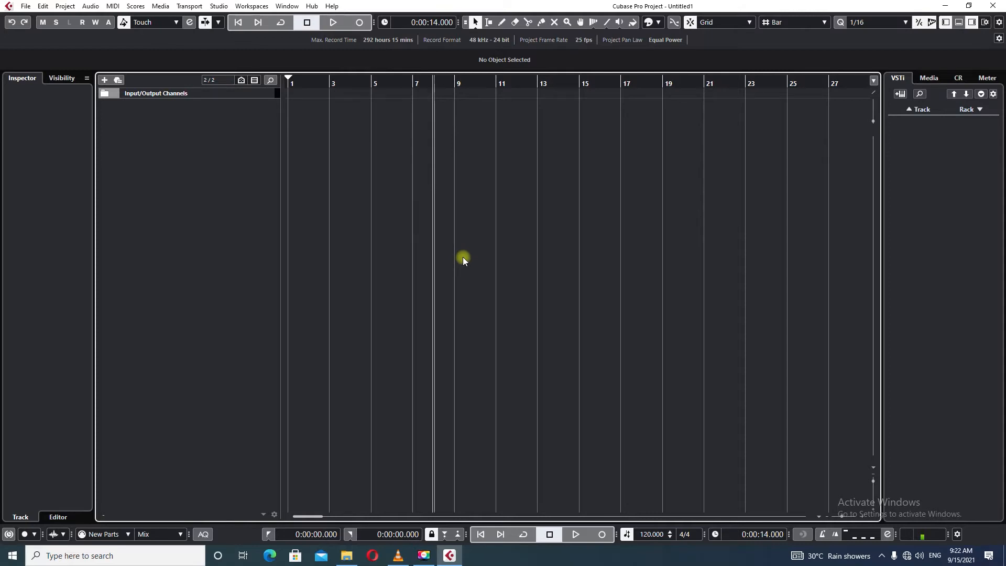
key("space")
key("space")
key("space")
key("space")
Turn on the metronome click in the transport controls and play briefly from bar 8 to listen for it.
left_click(824, 535)
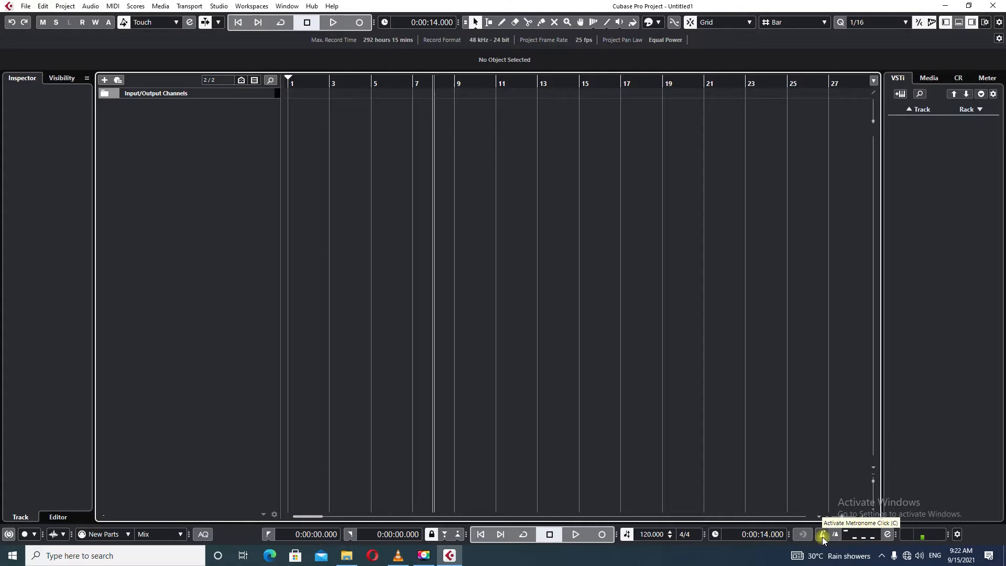
left_click(822, 536)
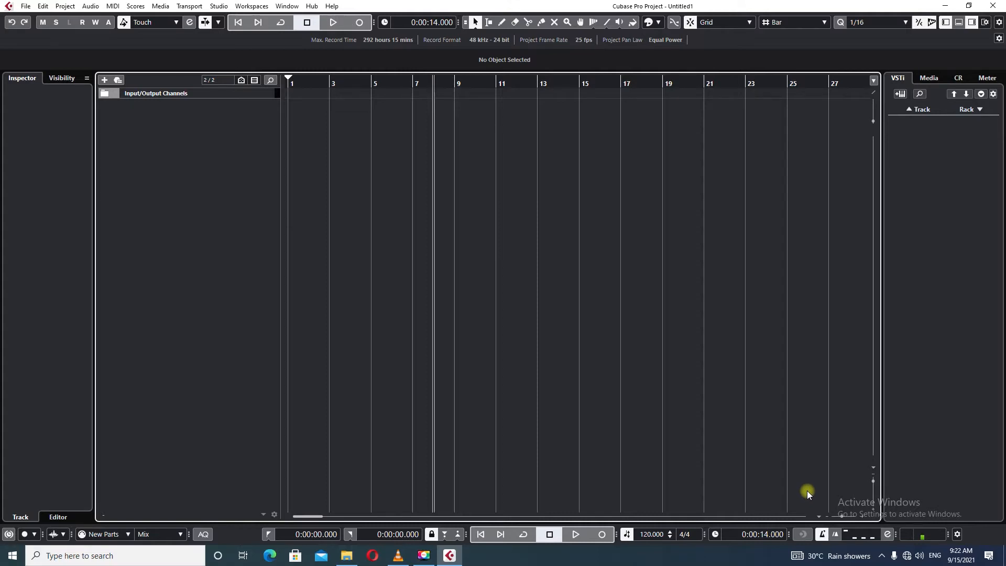
key("space")
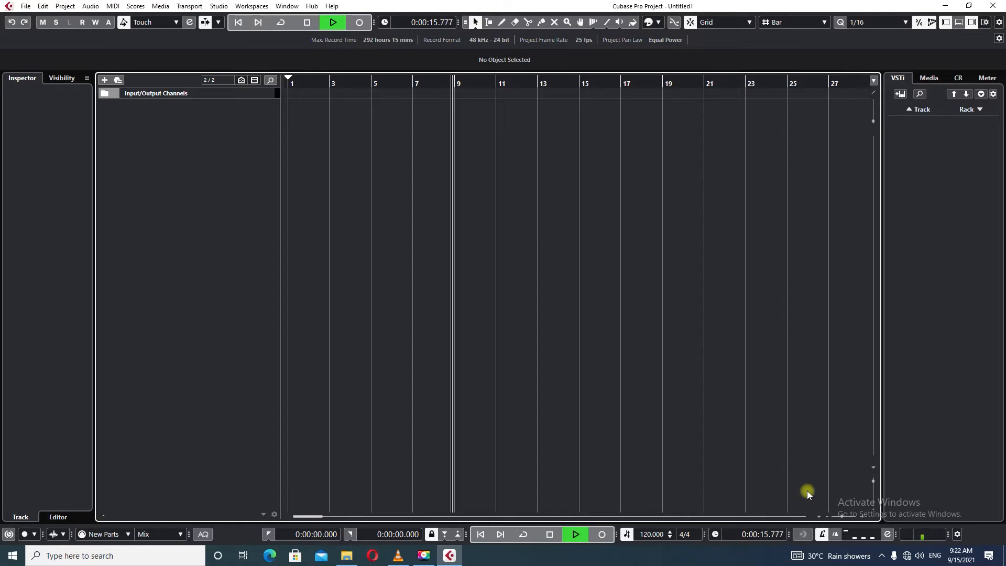
key("space")
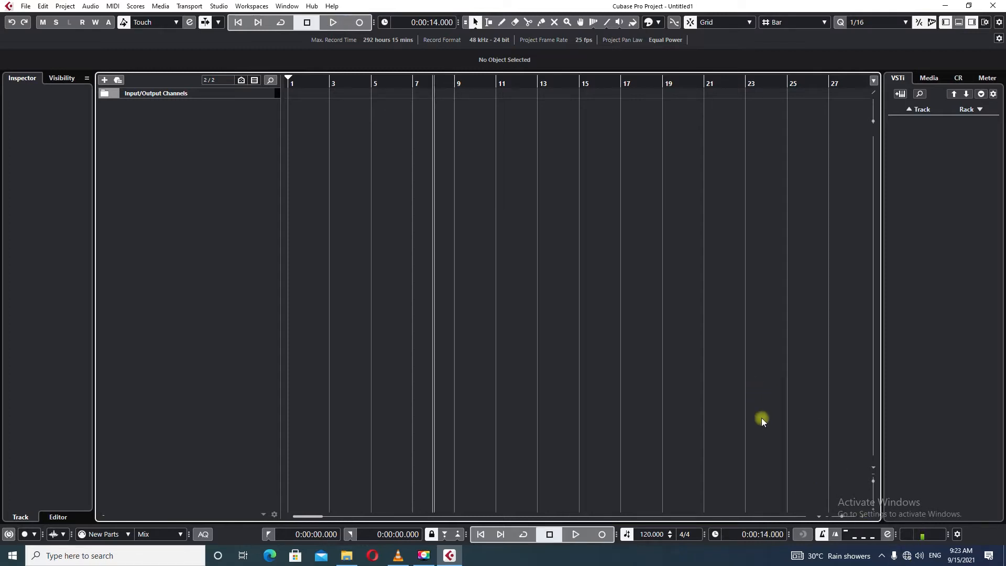
Activate the Control Room's metronome click, comparing short playbacks with it off and on.
left_click(957, 80)
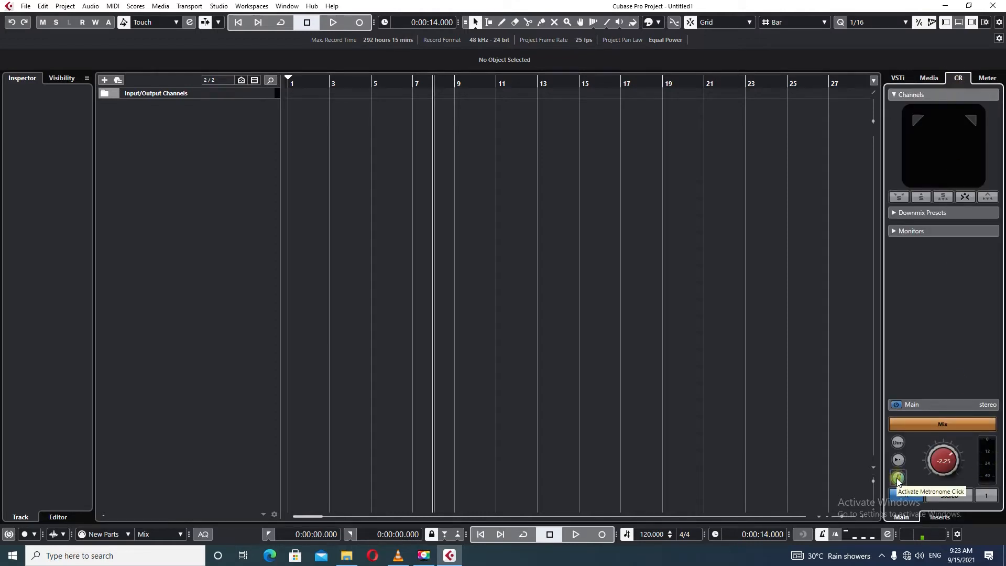
key("space")
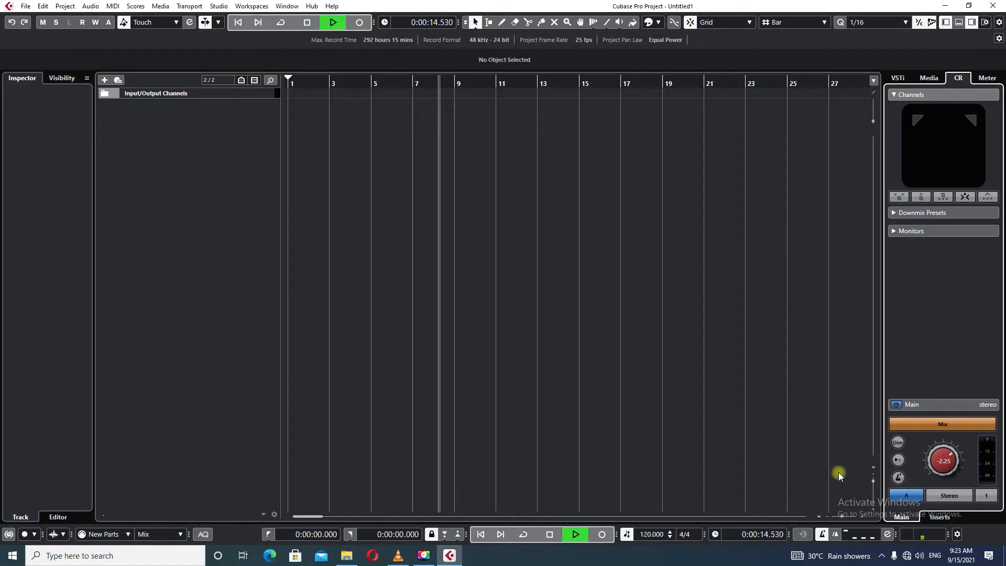
key("space")
left_click(899, 478)
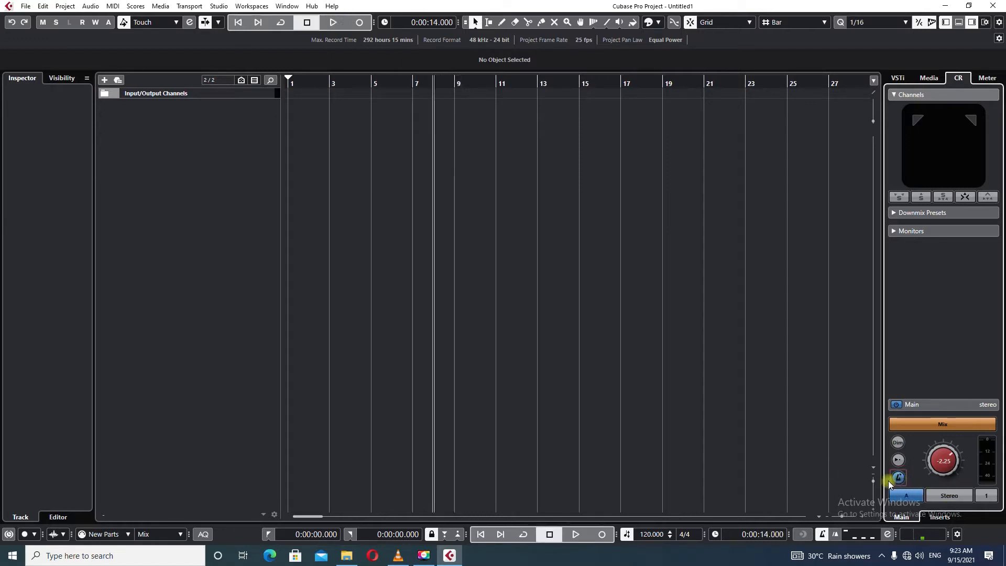
key("space")
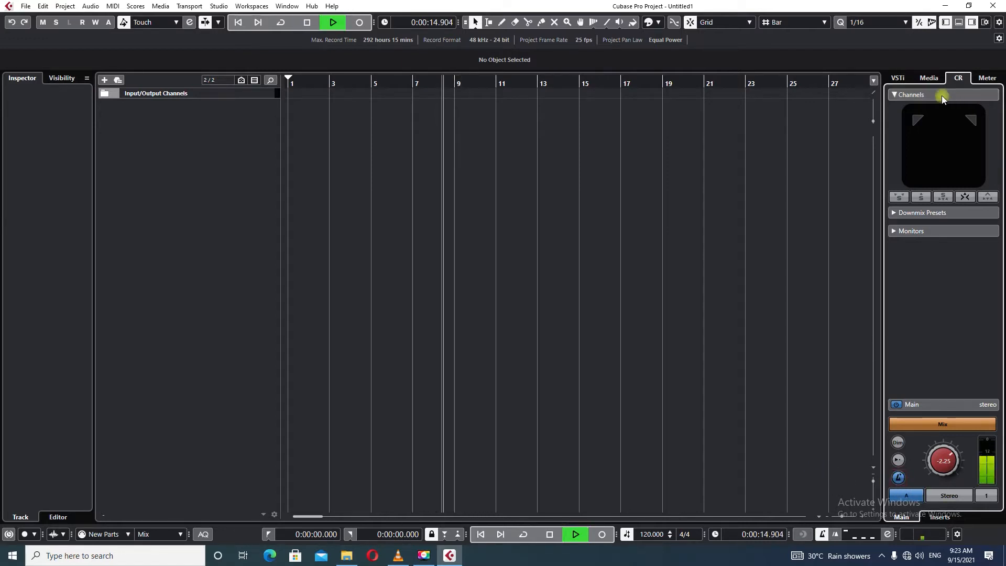
key("space")
Set the metronome's click sound preset to Clave A in the Metronome Setup and start auditioning the sound.
left_click(930, 77)
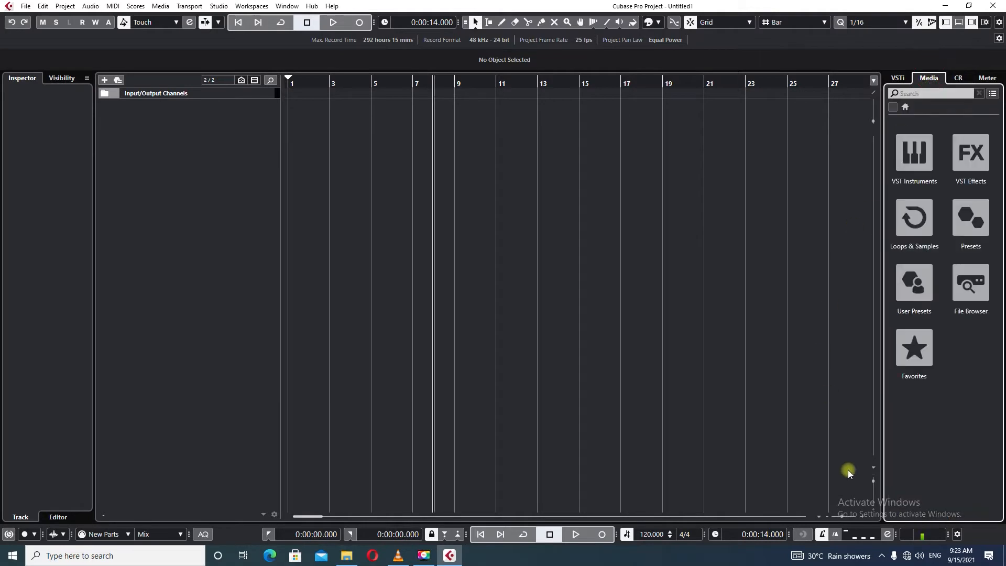
left_click(896, 534)
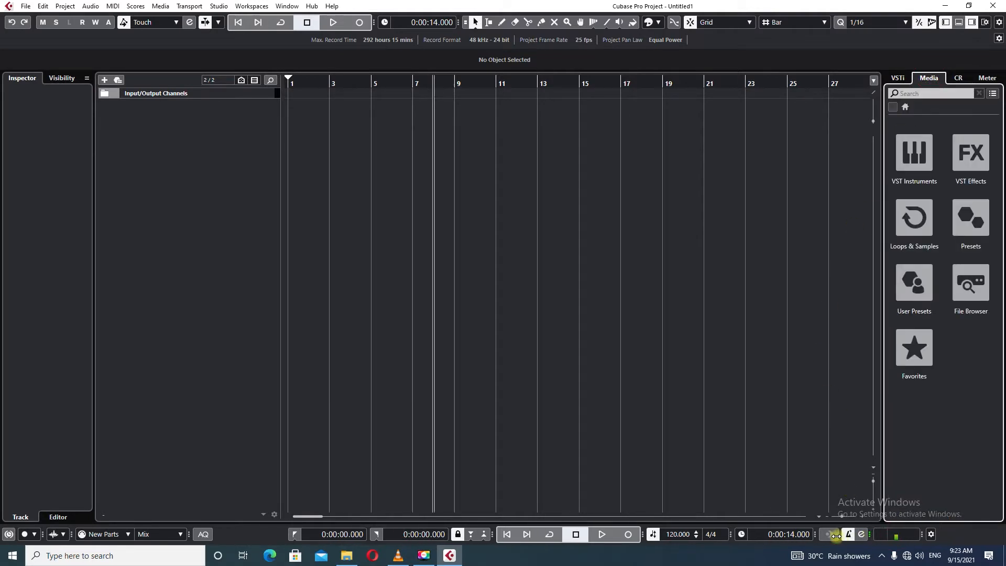
left_click(863, 534)
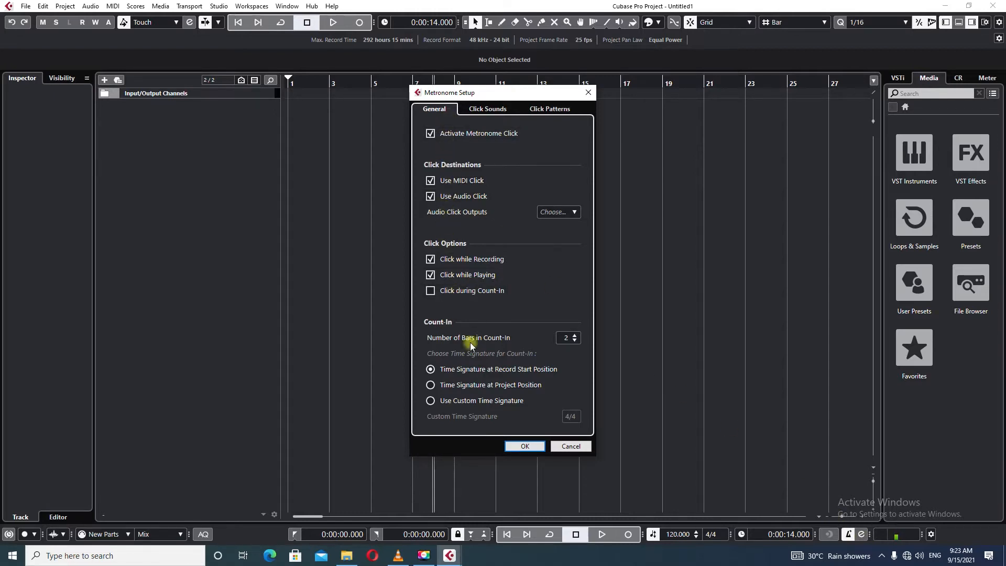
left_click(486, 110)
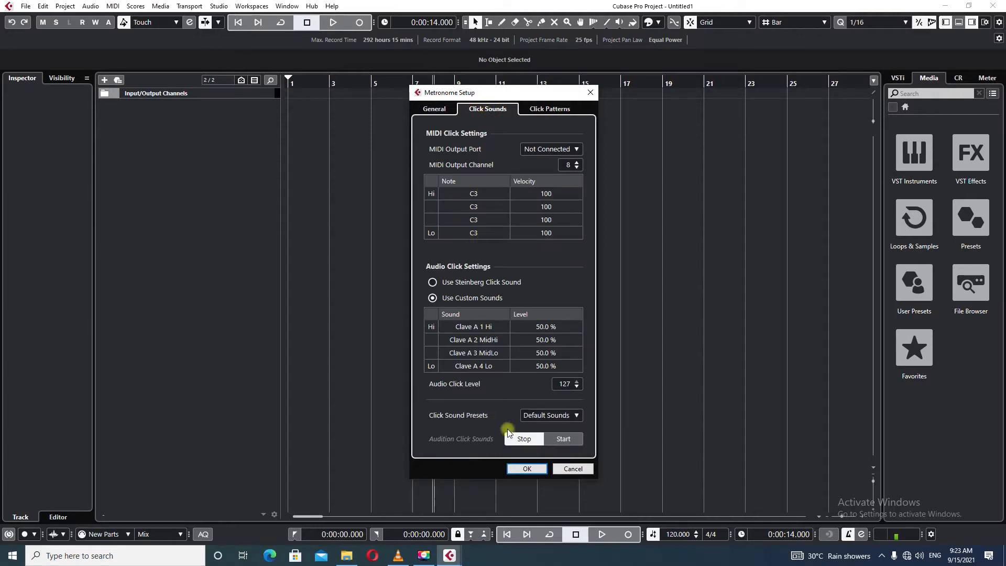
left_click(547, 417)
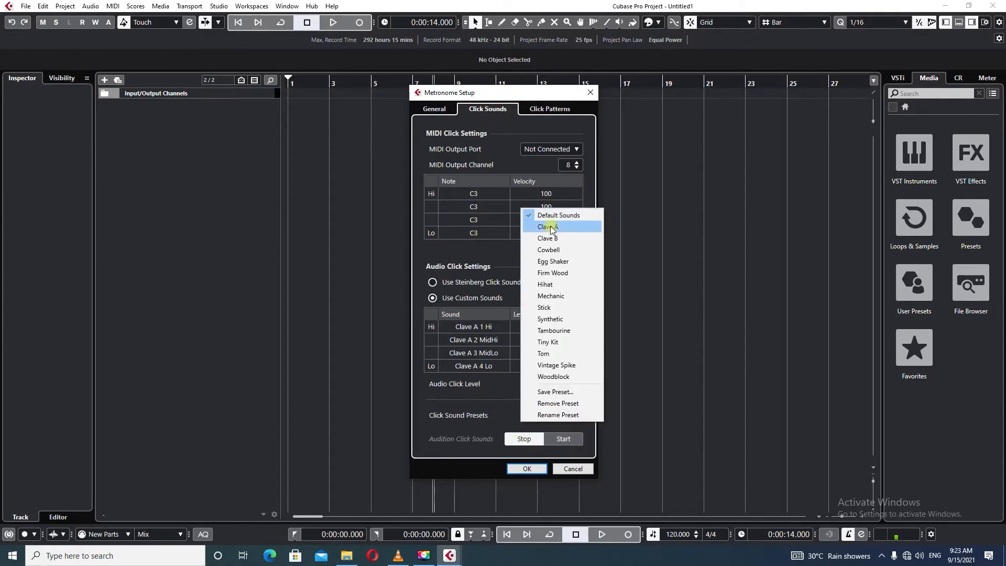
left_click(550, 227)
left_click(557, 440)
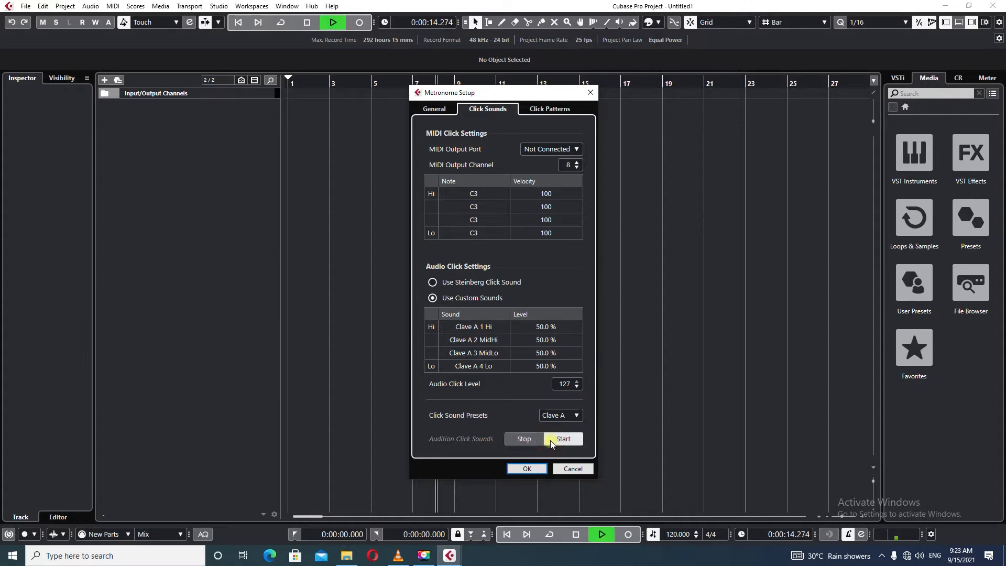
Audition other click sound presets, choose Clave A again, confirm the metronome setup and stop playback.
left_click(566, 416)
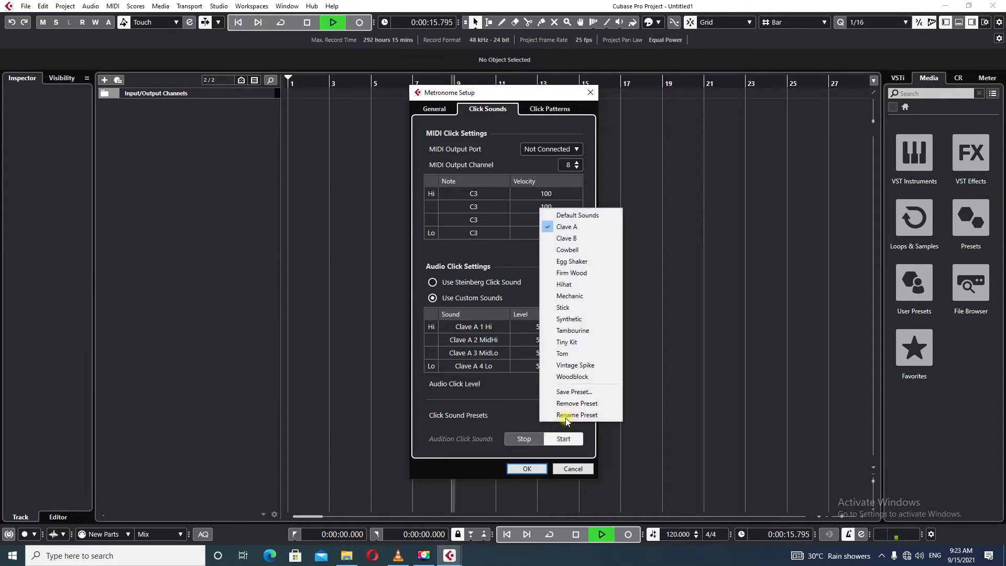
left_click(577, 362)
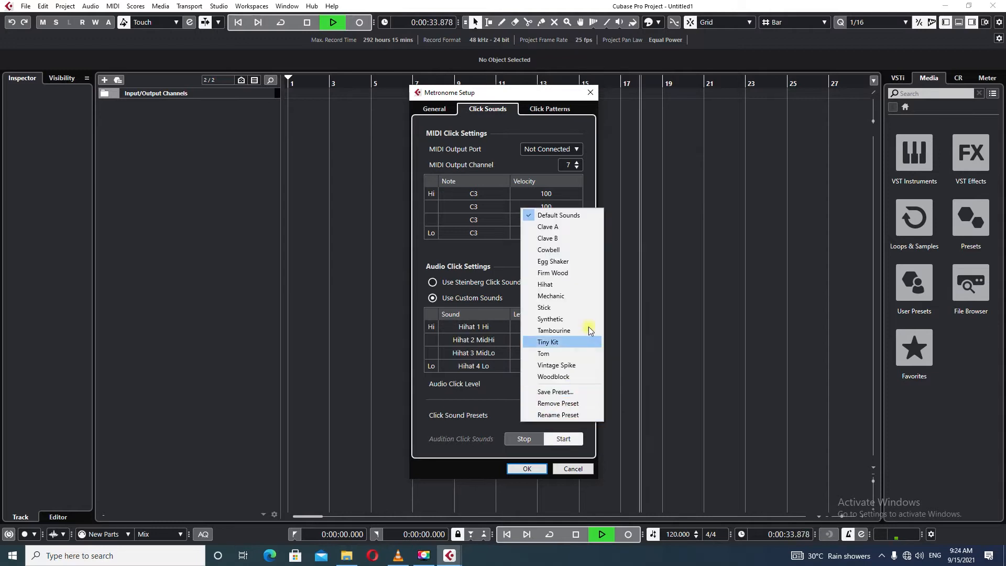
left_click(577, 227)
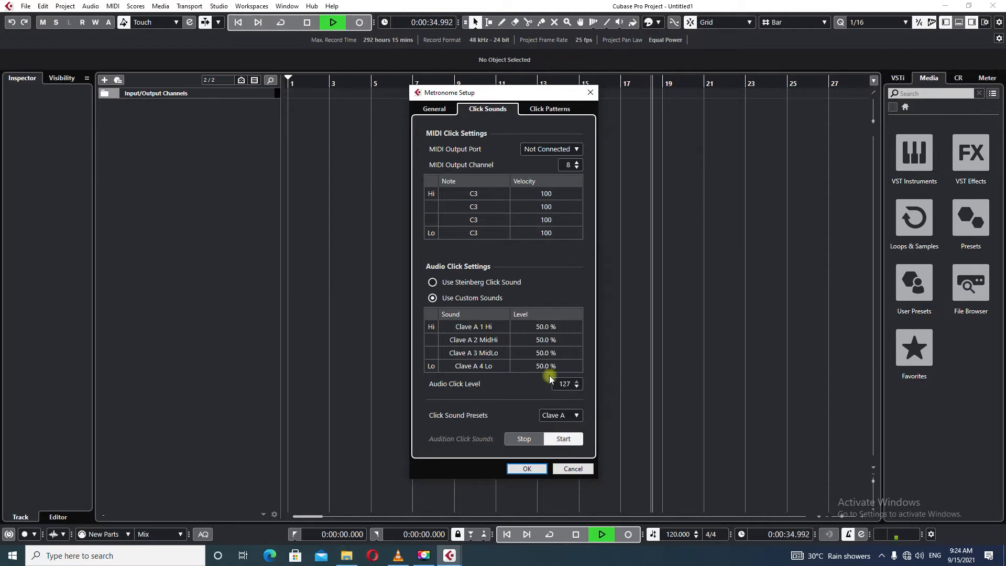
left_click(530, 468)
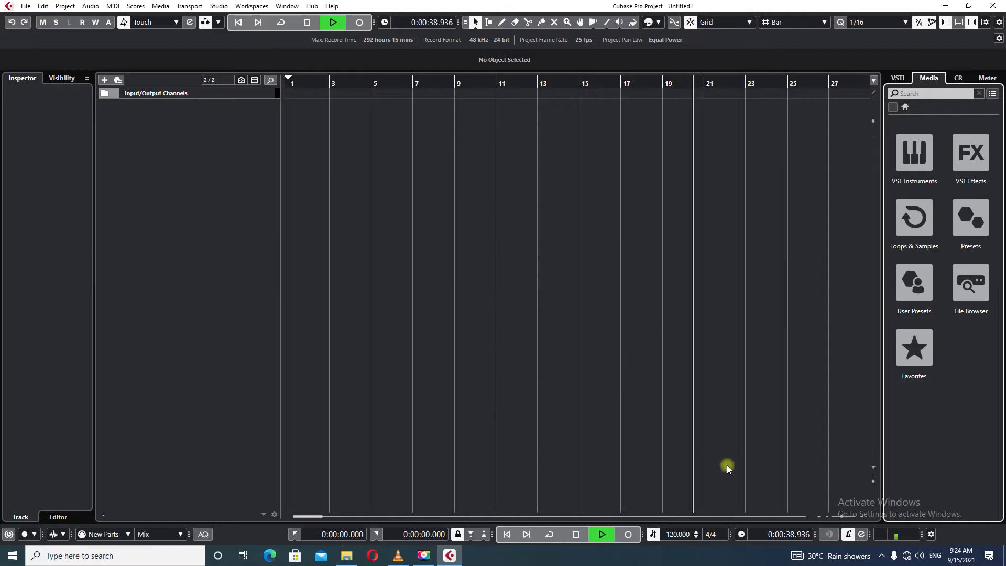
key("space")
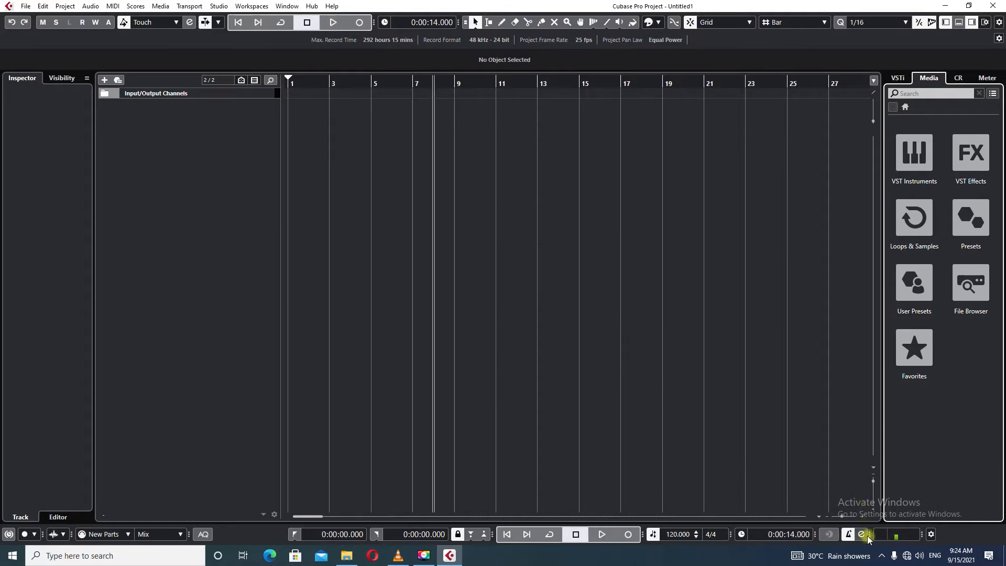
Widen the metronome section to show the click pattern, and play the click briefly from the start of bar 1.
left_click_drag(870, 535, 900, 535)
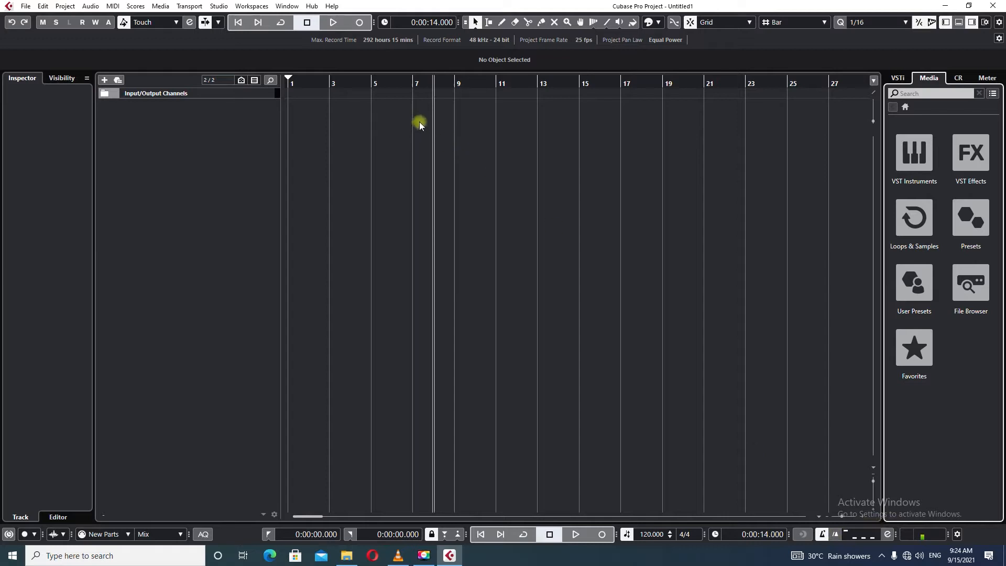
left_click_drag(302, 83, 288, 105)
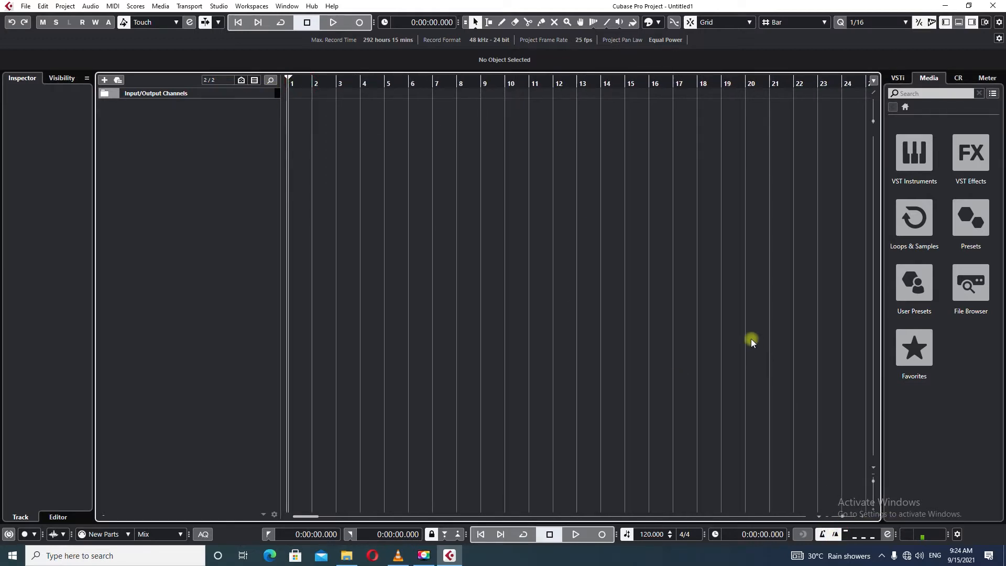
key("space")
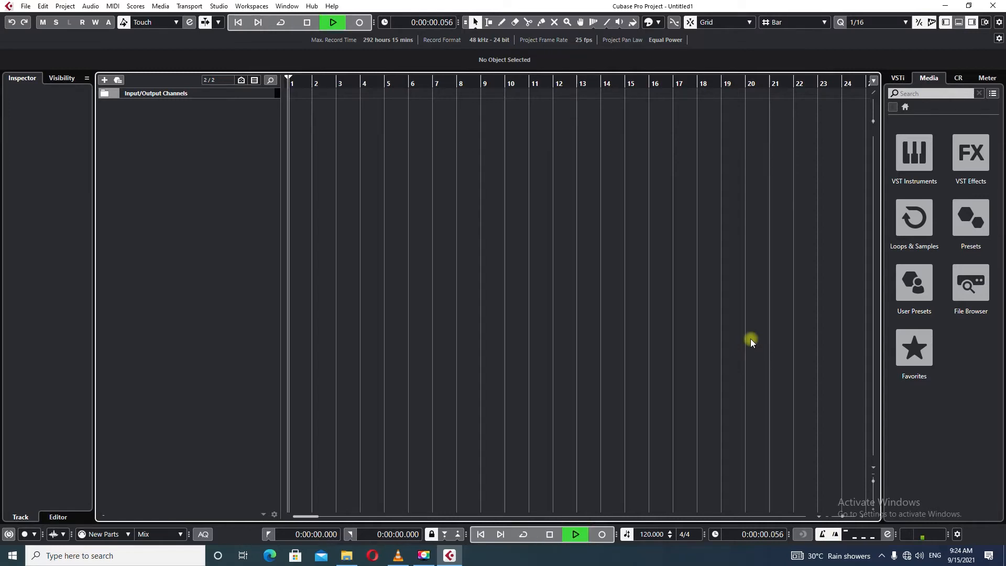
key("space")
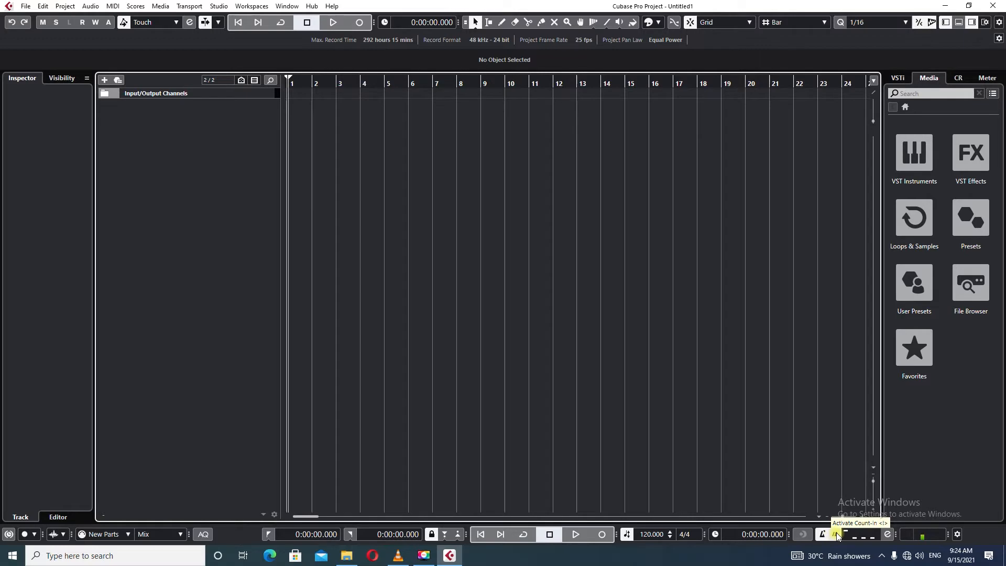
Try silencing the first of the four clicks in the Click Pattern Editor, then restore its accent and close the editor.
left_click(871, 538)
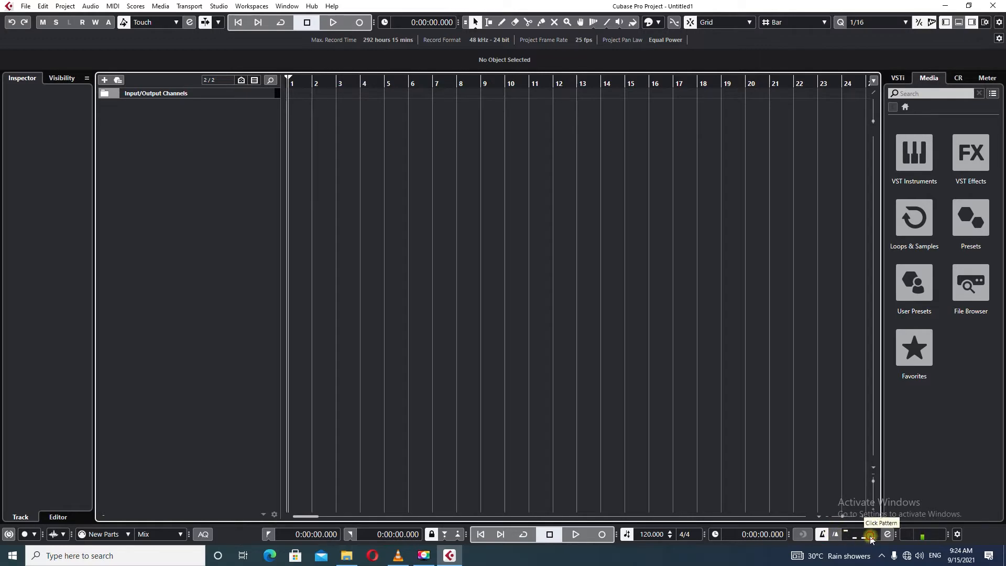
left_click(871, 538)
left_click(849, 490)
left_click_drag(853, 511, 853, 526)
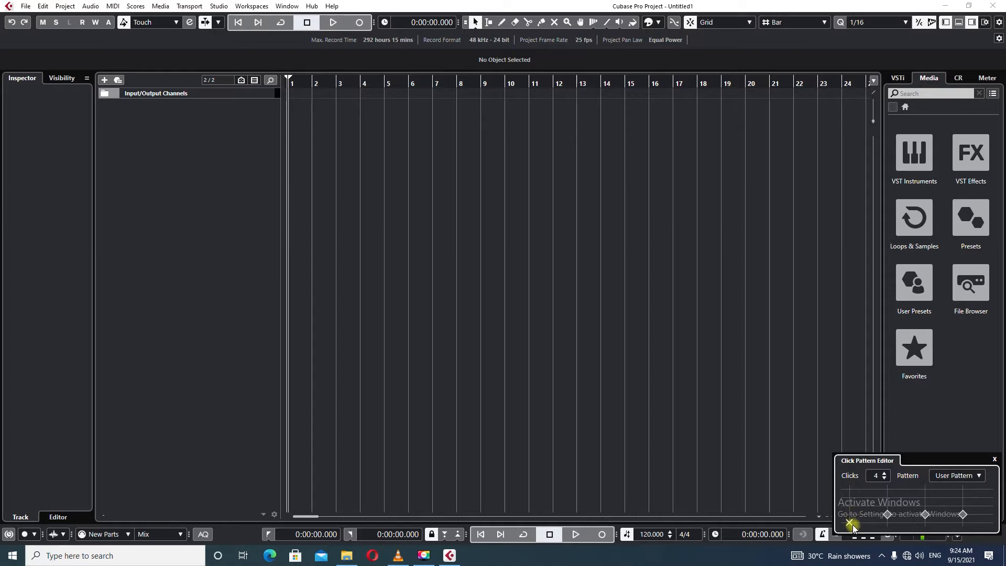
left_click(850, 488)
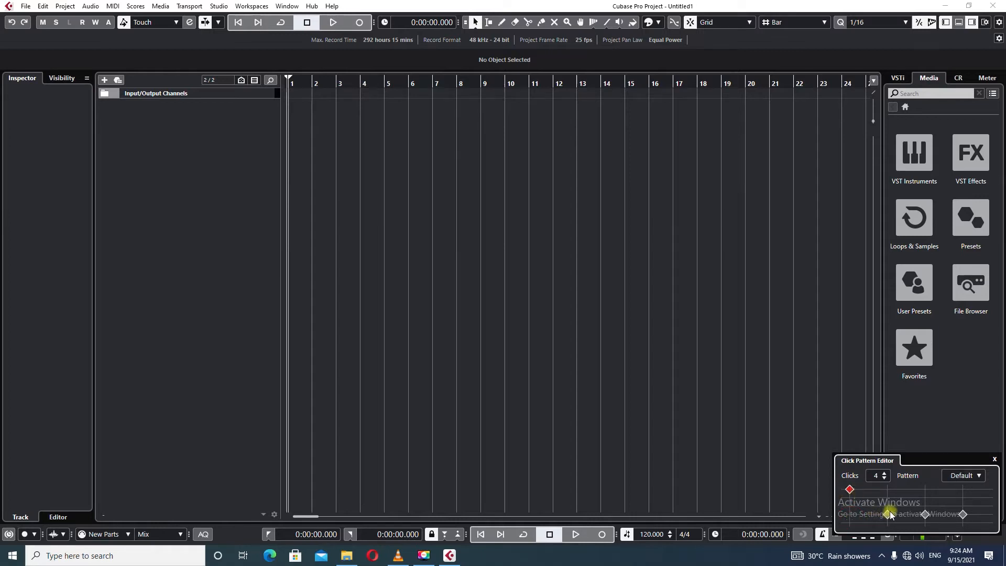
mouse_move(887, 515)
left_mouse_down()
mouse_move(885, 504)
mouse_move(890, 522)
mouse_move(890, 514)
left_mouse_up()
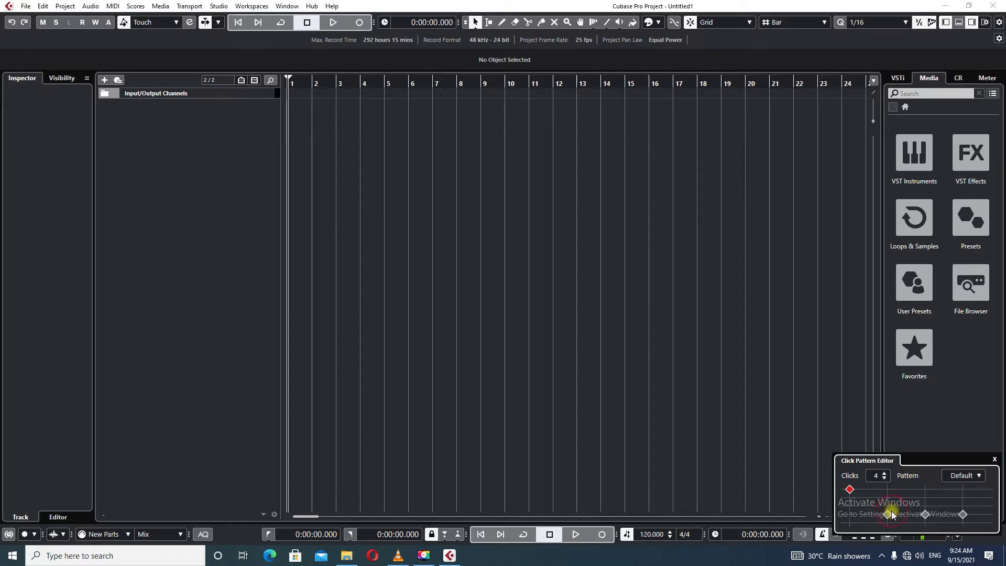
left_click(994, 459)
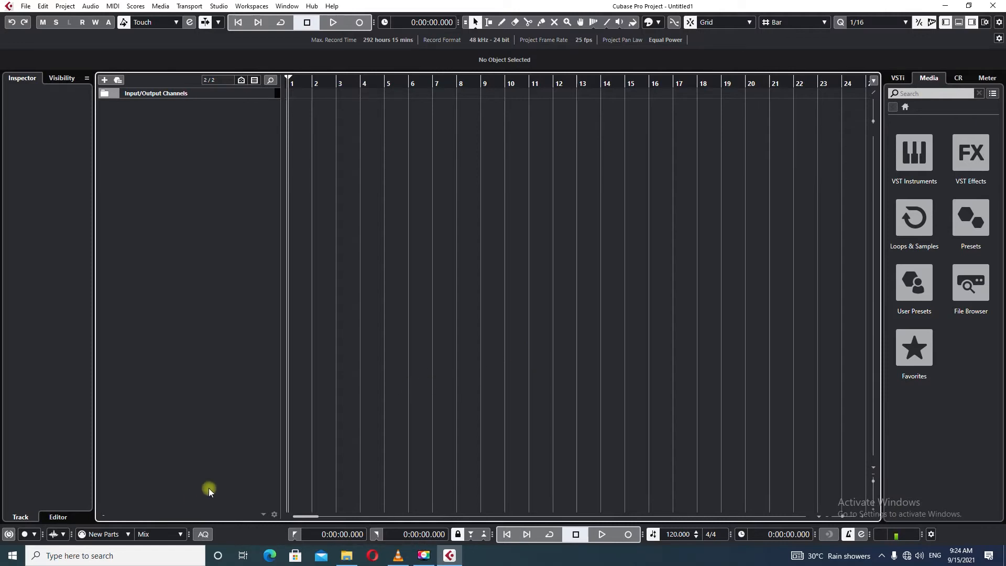
Add one mono audio track with Input 1 (Mono) routed to Stereo Out, and increase its track height.
left_click(105, 81)
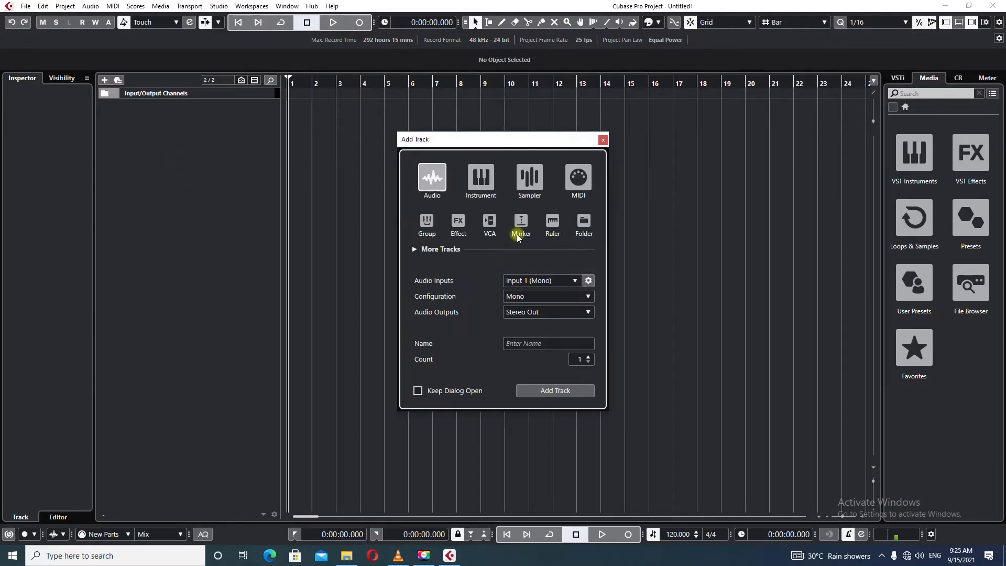
left_click(539, 392)
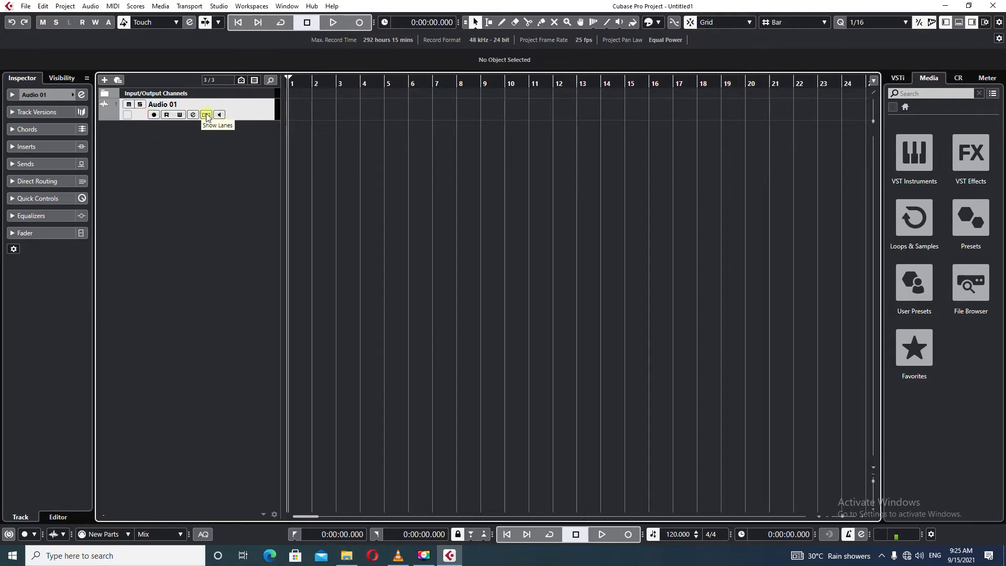
mouse_move(226, 119)
left_mouse_down()
mouse_move(220, 149)
mouse_move(217, 131)
left_mouse_up()
Add one HALion 6 instrument track routed to Stereo Out below the audio track.
right_click(205, 165)
left_click(262, 182)
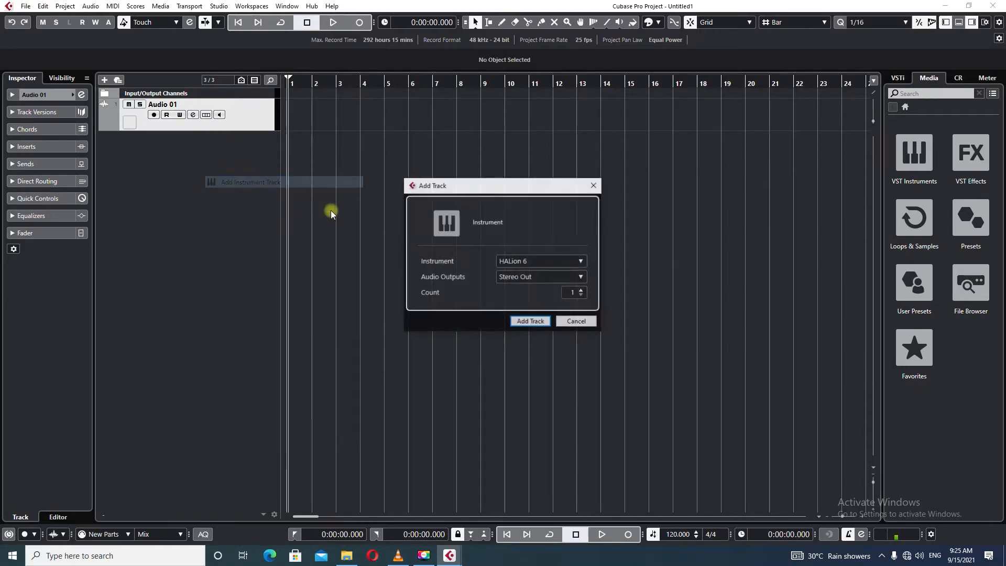
left_click(532, 321)
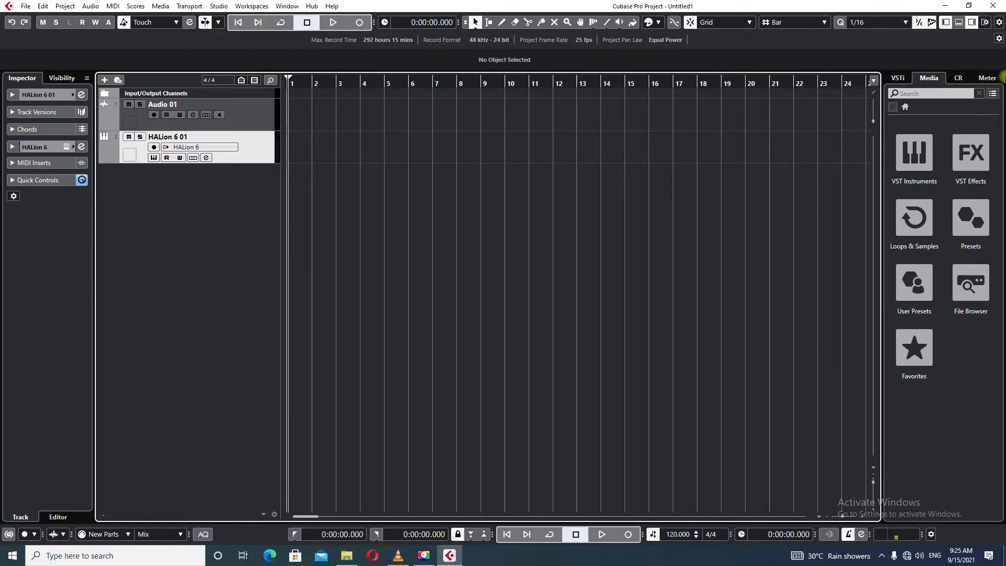
Hide the instrument track's Record Enable control in Track Controls Settings and apply the change.
left_click(274, 515)
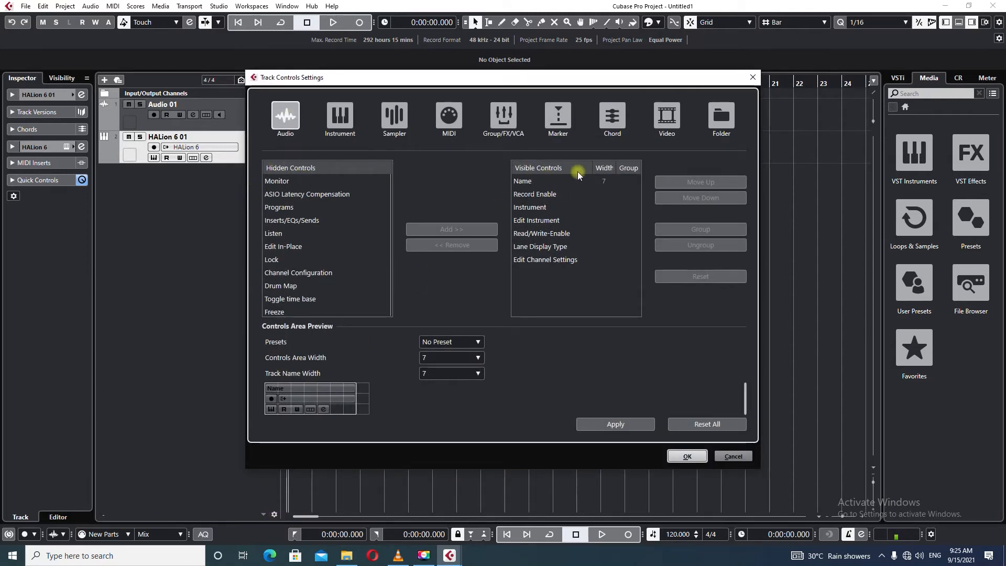
left_click(541, 195)
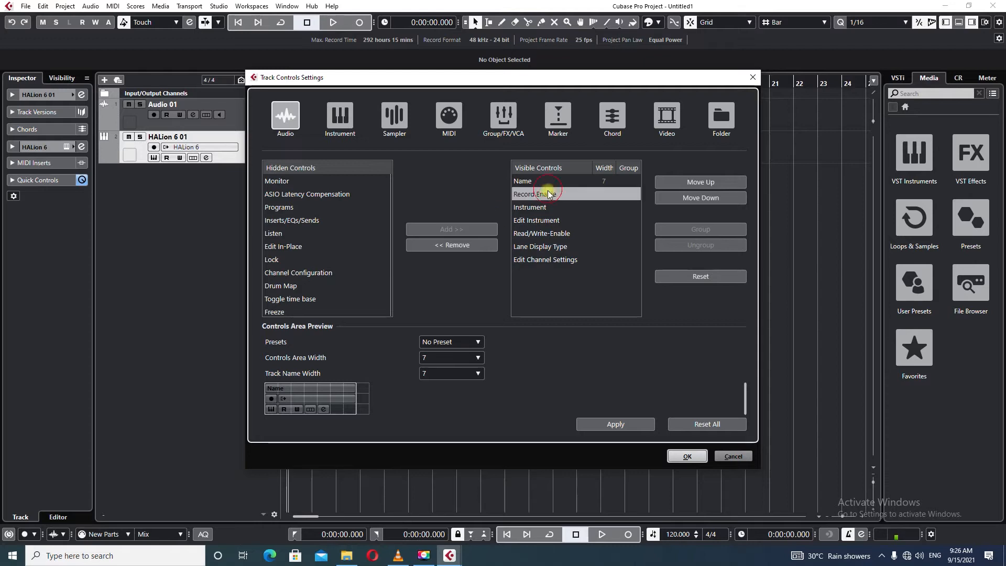
left_click(451, 244)
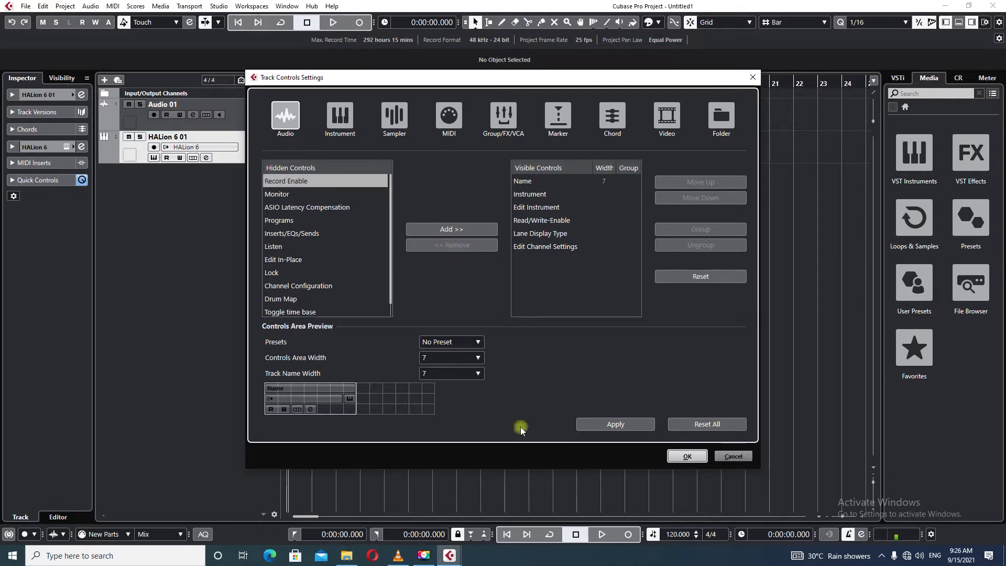
left_click(611, 423)
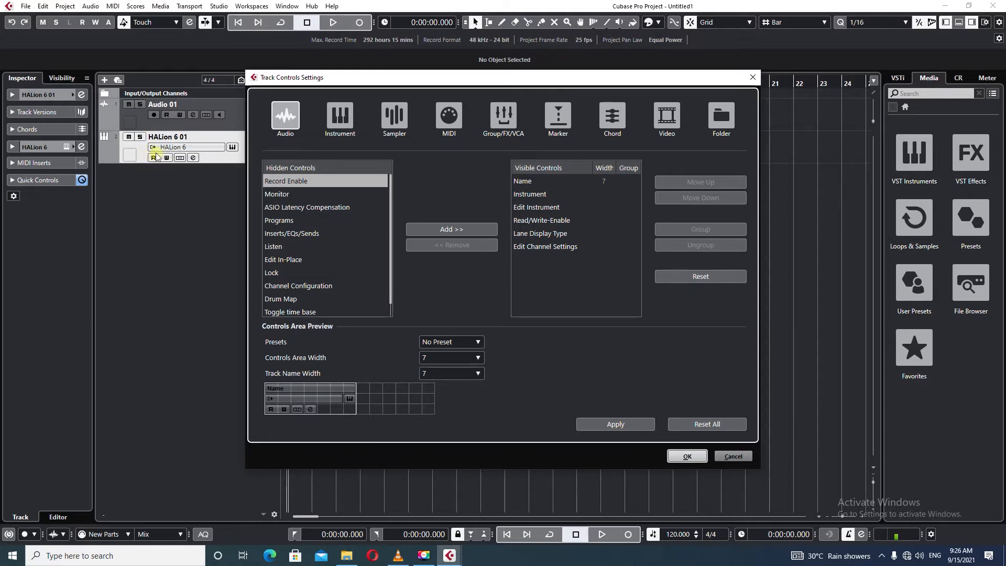
Hide the Instrument, Edit Instrument, Read/Write-Enable, Lane Display Type and Edit Channel Settings controls and apply, leaving only Name.
left_click(531, 195)
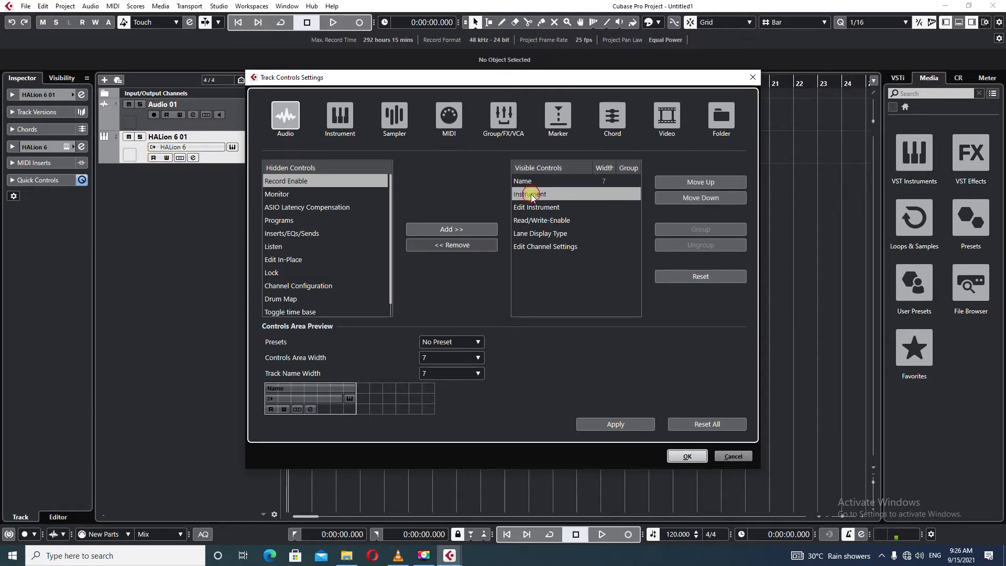
left_click(459, 246)
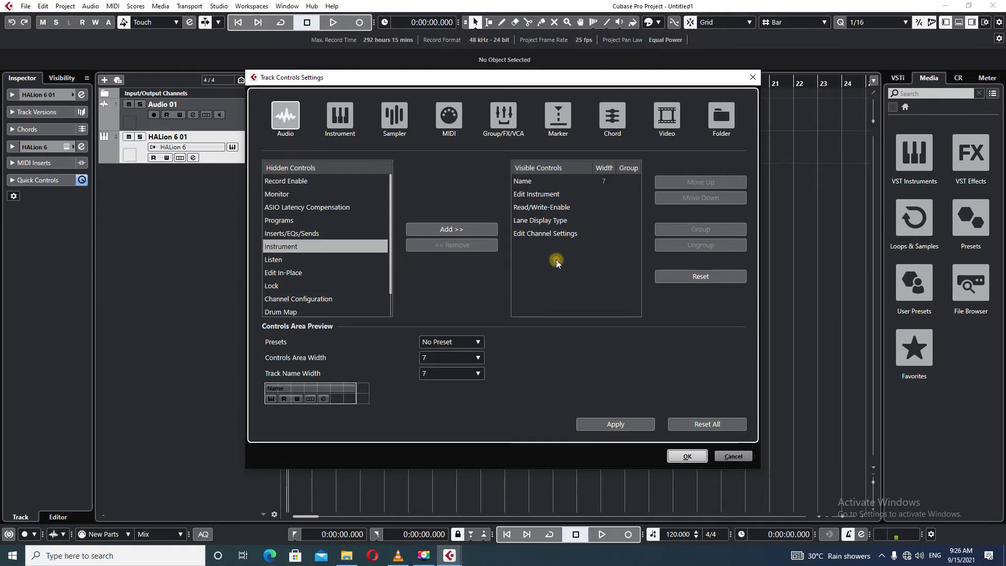
left_click(540, 195)
left_click(447, 245)
left_click(530, 194)
left_click(451, 245)
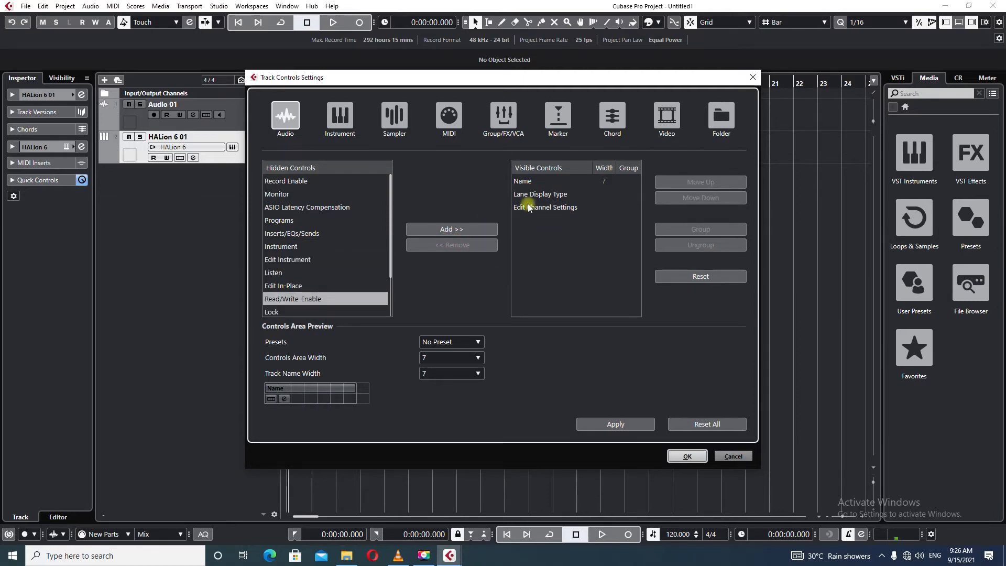
left_click(616, 424)
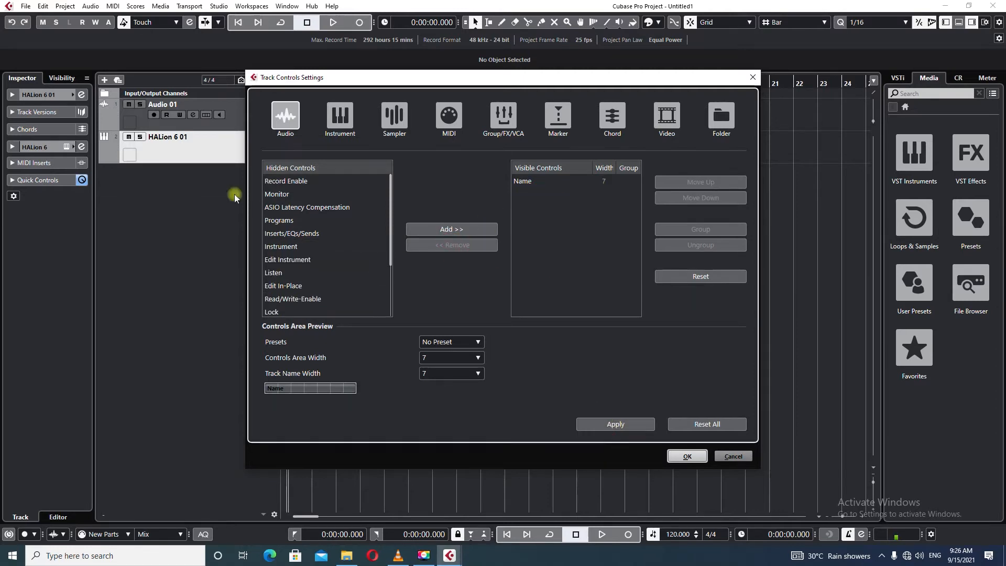
Make Record Enable, Instrument, Edit Instrument and Lane Display Type visible again on the instrument track and apply.
left_click(275, 181)
left_click(459, 231)
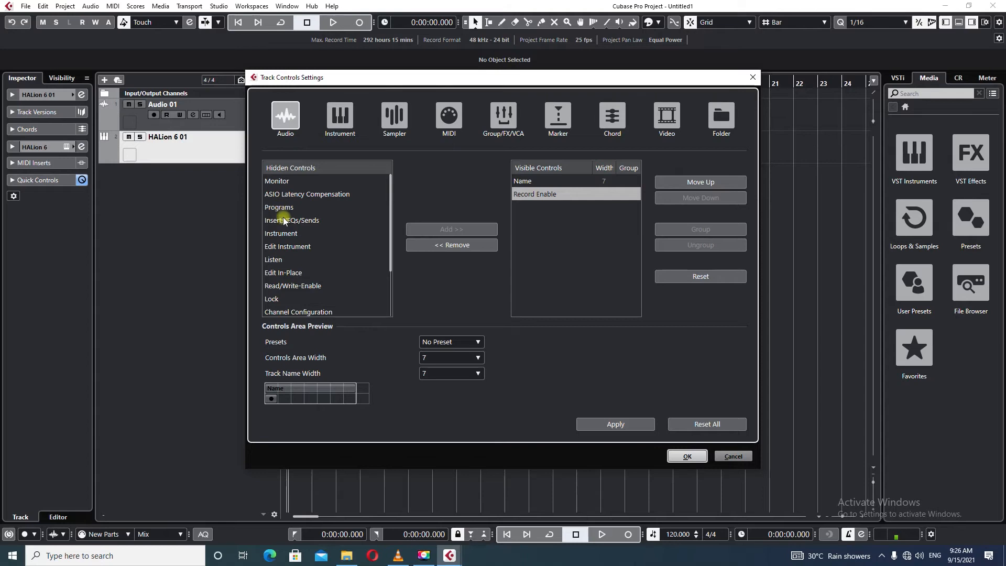
left_click(283, 234)
left_click(415, 229)
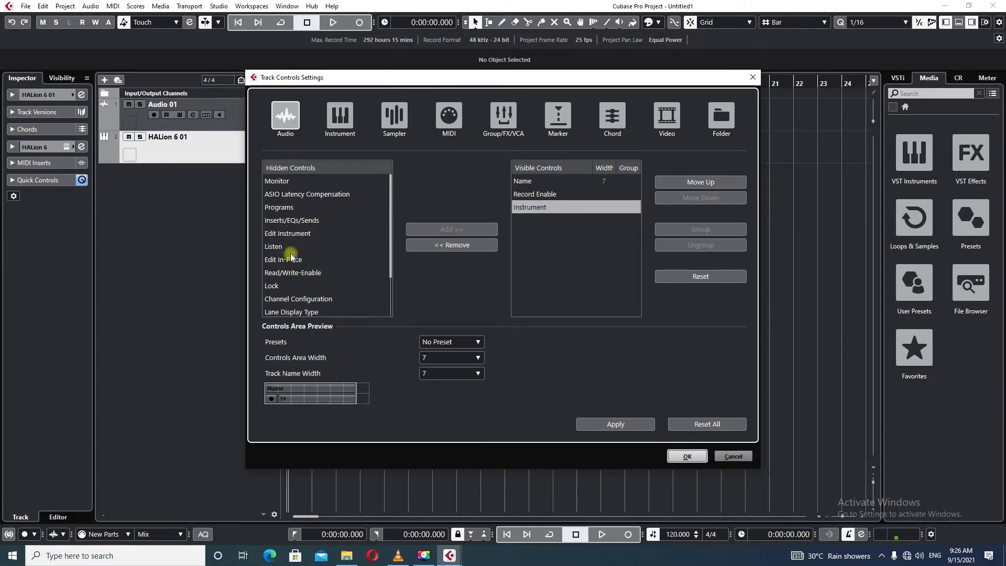
left_click(288, 234)
left_click(445, 231)
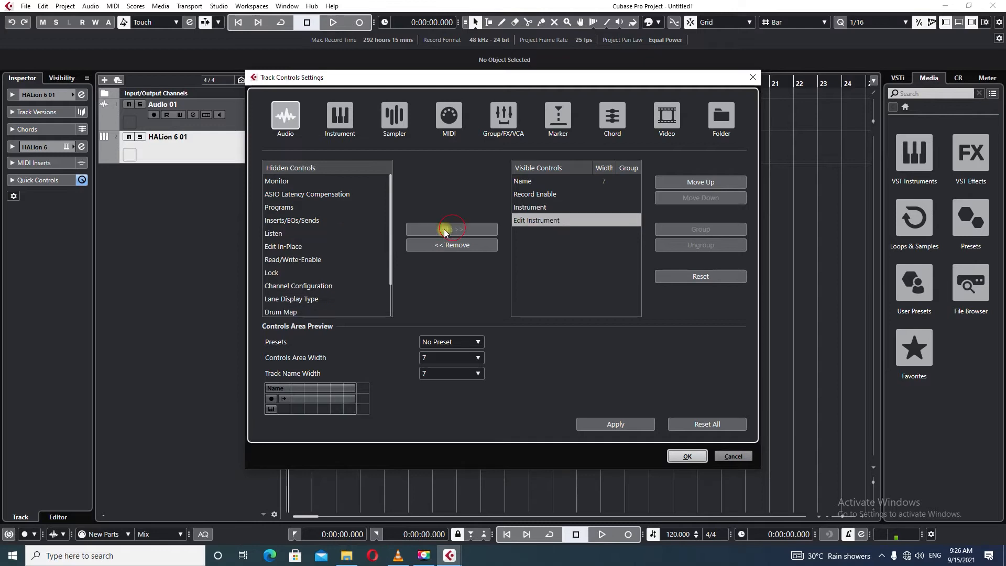
left_click(294, 299)
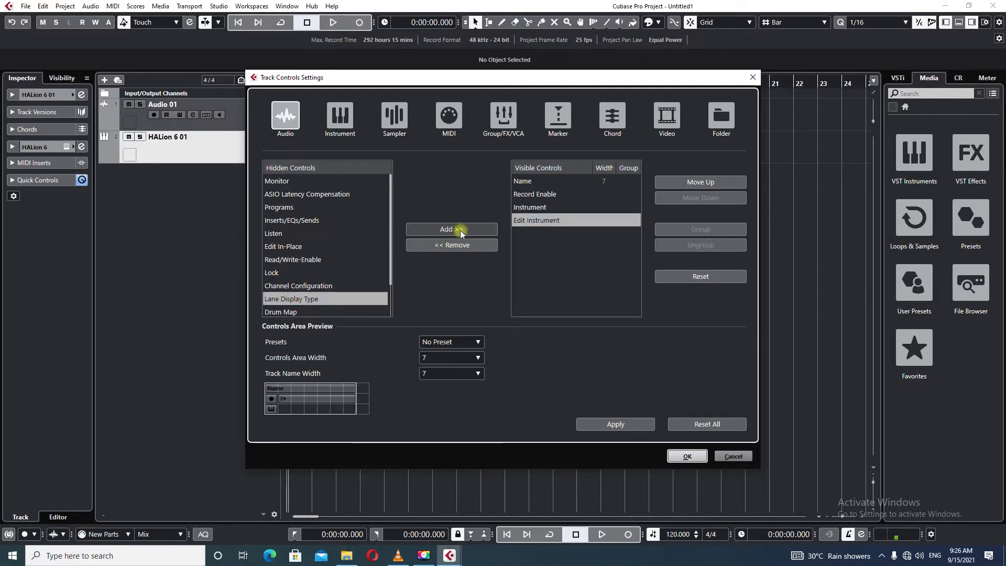
left_click(460, 230)
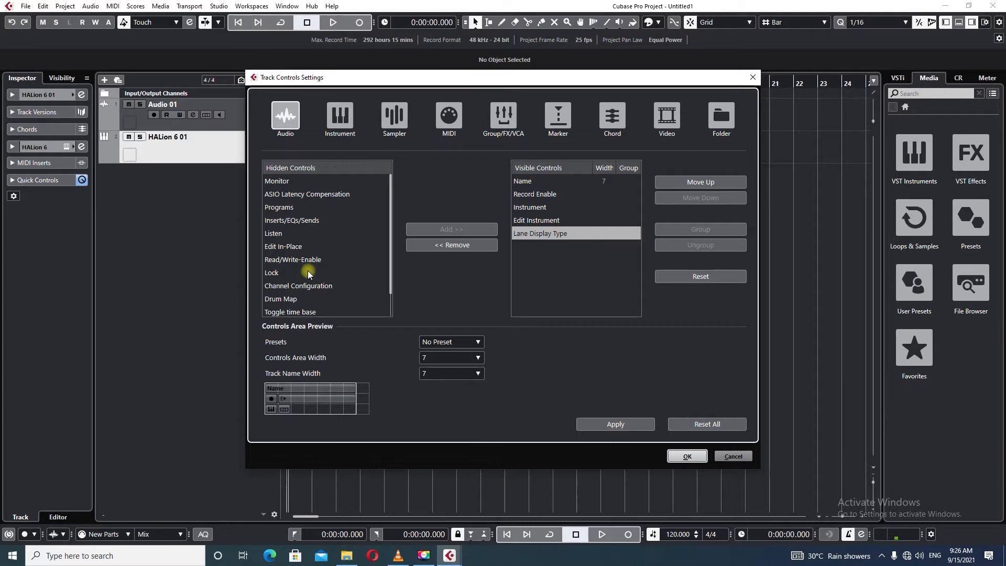
scroll(308, 272, "down", 2)
scroll(308, 272, "up", 2)
left_click(623, 427)
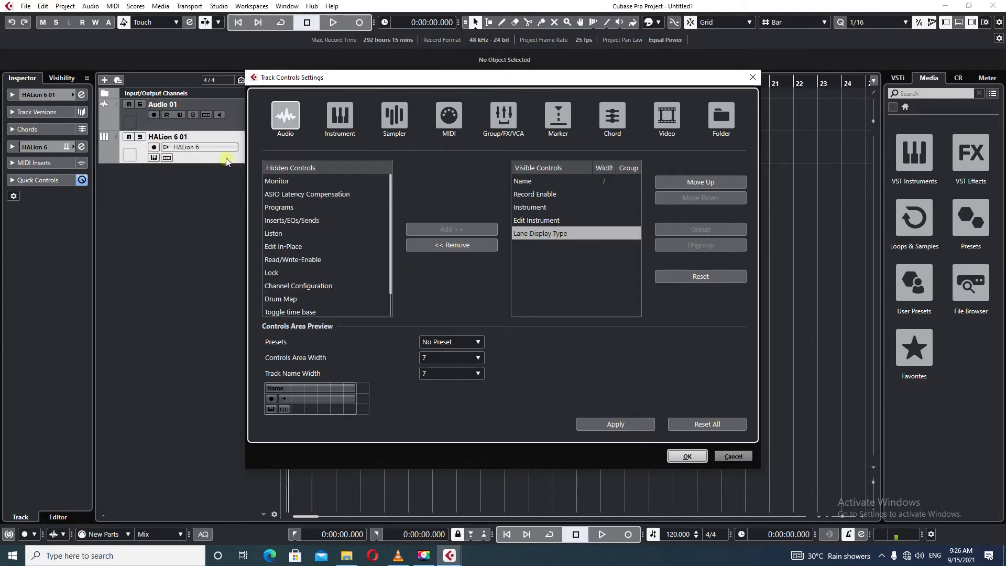
Add Edit Channel Settings to the instrument track's visible controls, compare with the audio track's controls and confirm the settings.
scroll(320, 293, "down", 2)
double_click(324, 294)
left_click(170, 129)
left_click(306, 118)
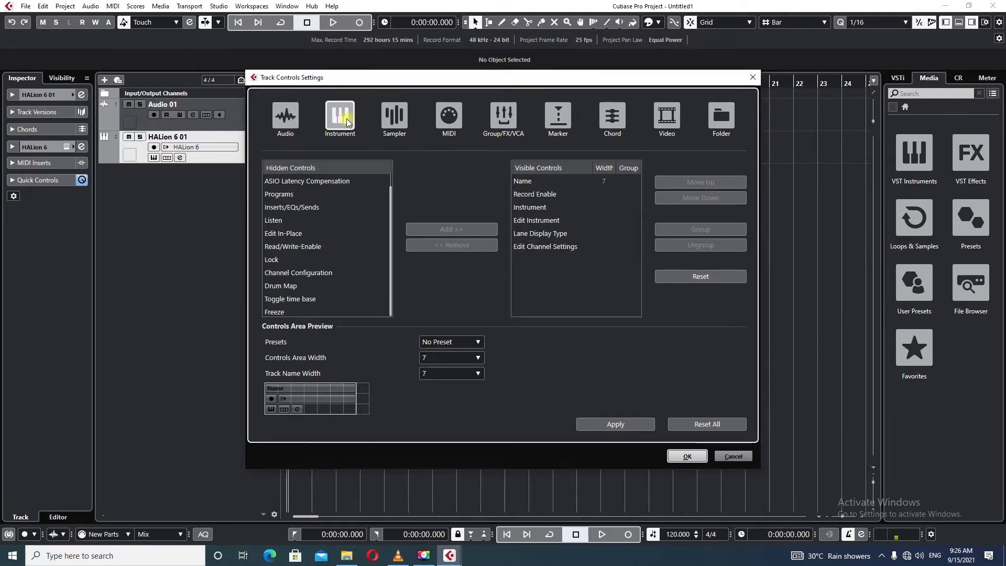
left_click(283, 114)
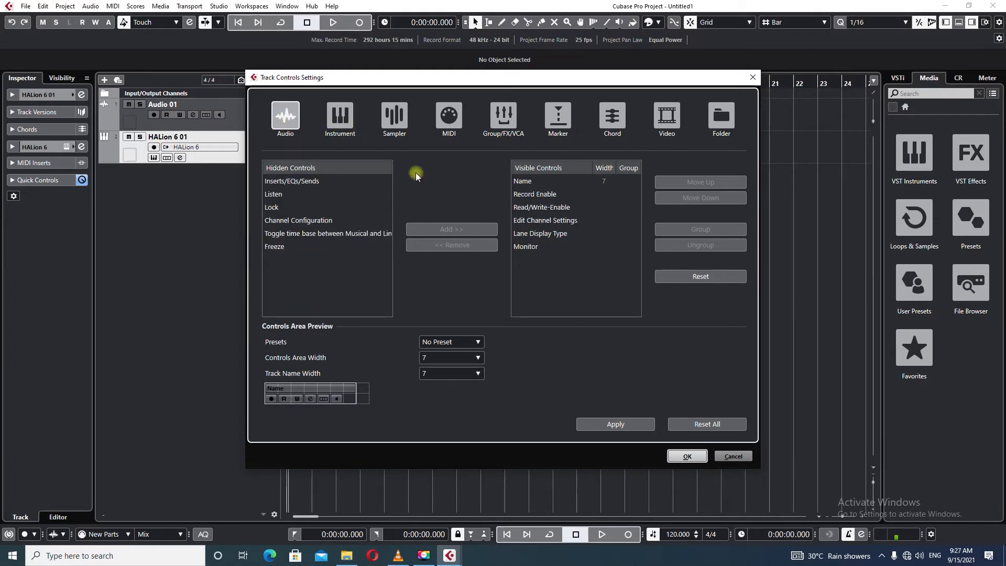
left_click(350, 115)
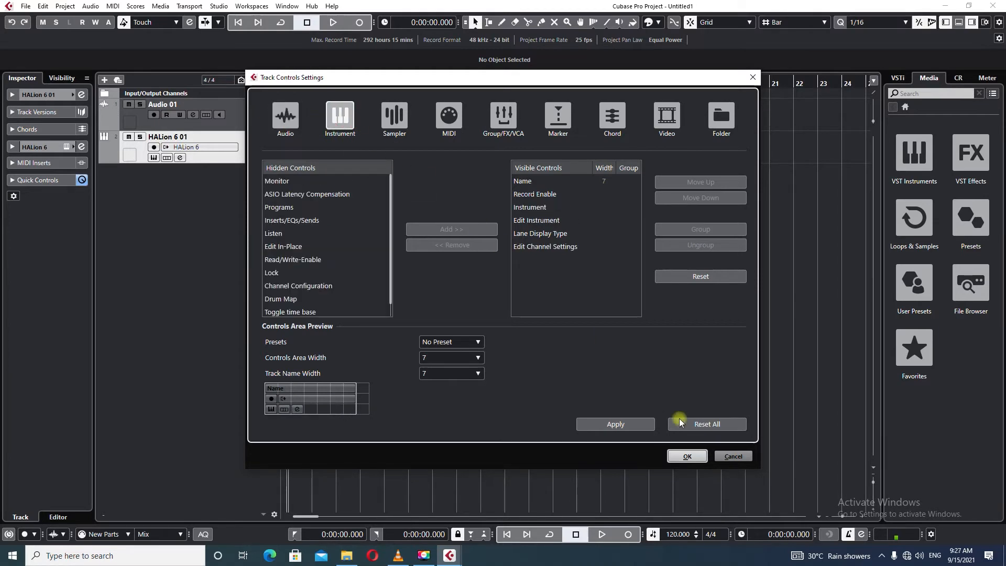
left_click(687, 457)
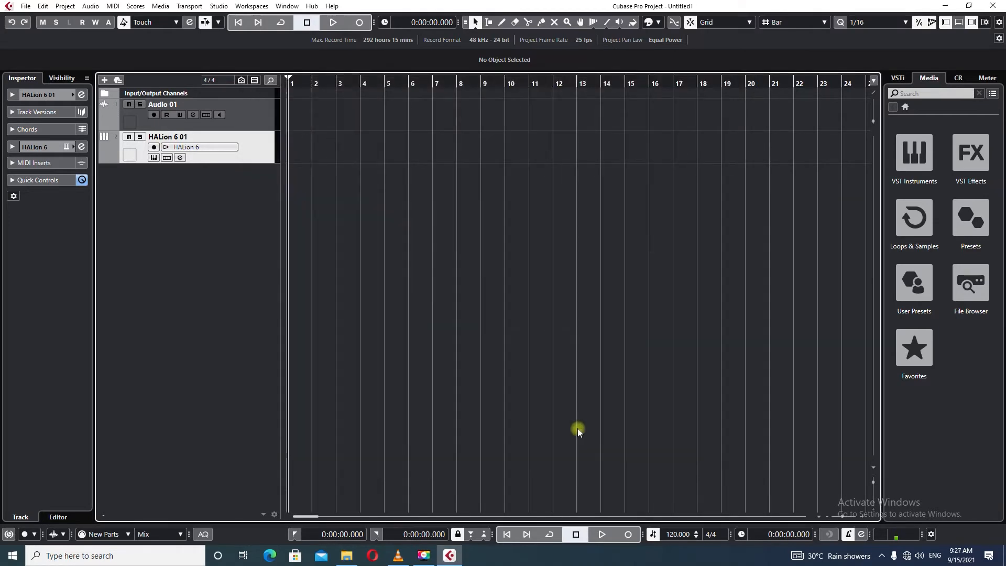
Try the Simple and Standard track controls presets, and set the track list to the Recording preset.
left_click(262, 515)
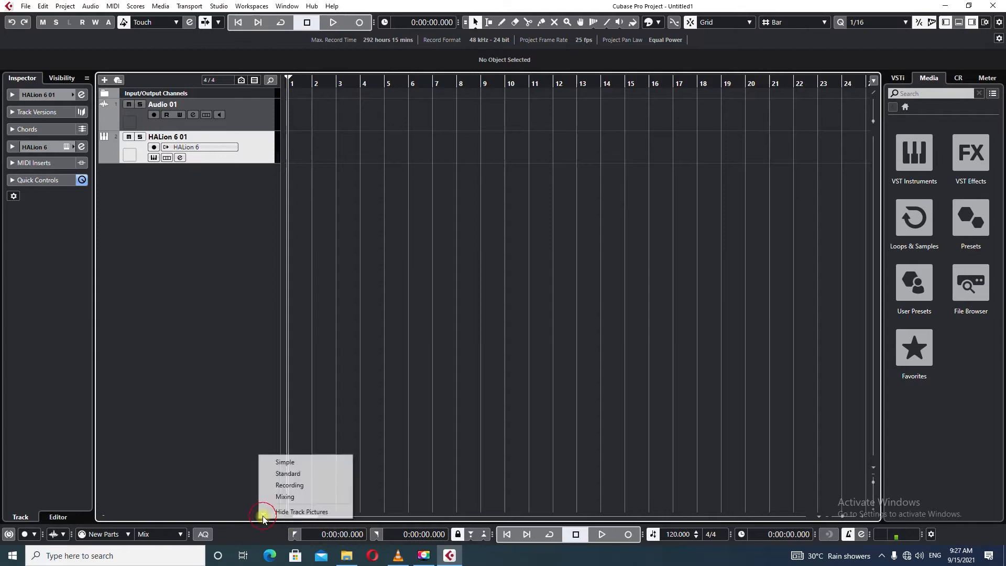
left_click(285, 461)
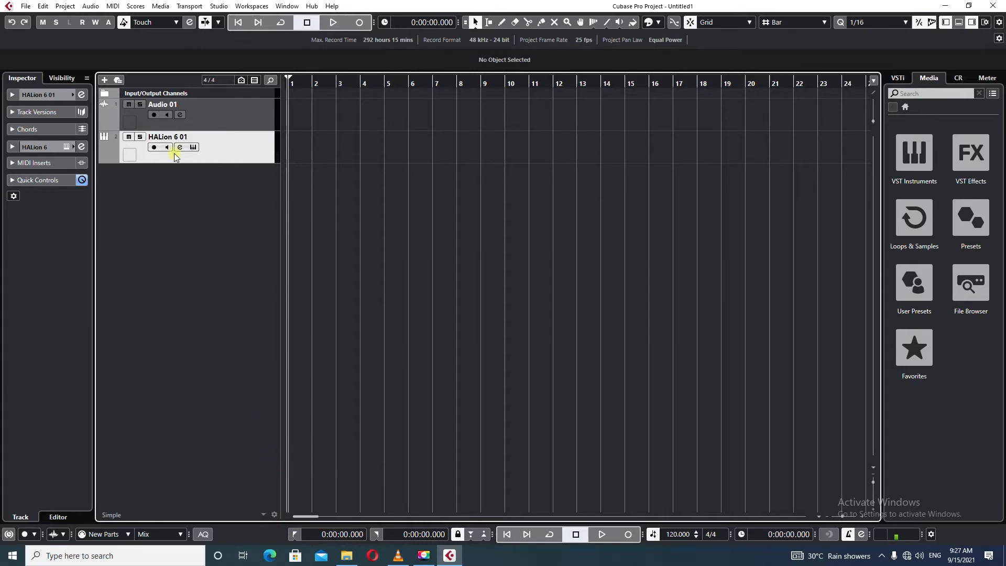
left_click(259, 516)
left_click(283, 473)
left_click(262, 515)
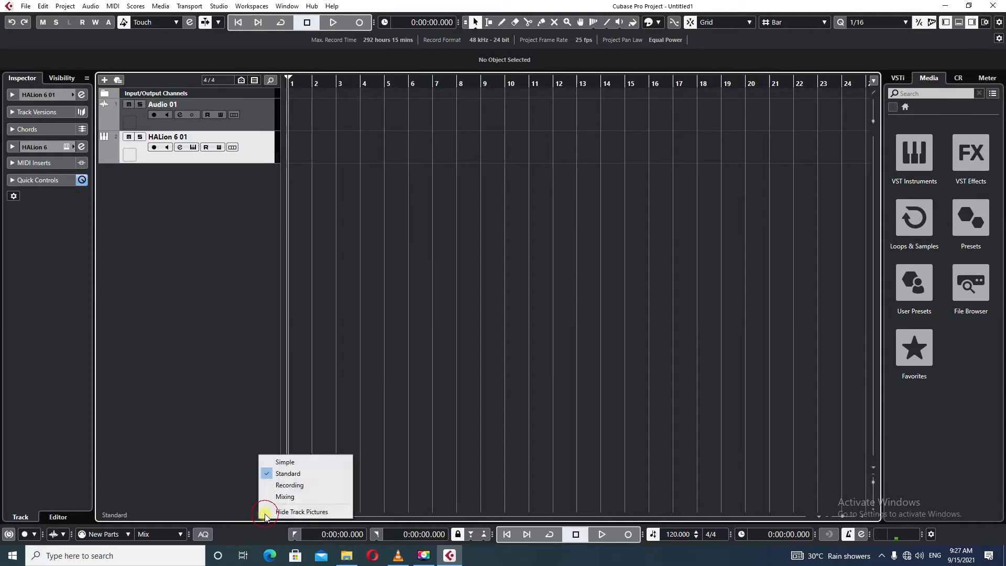
left_click(273, 483)
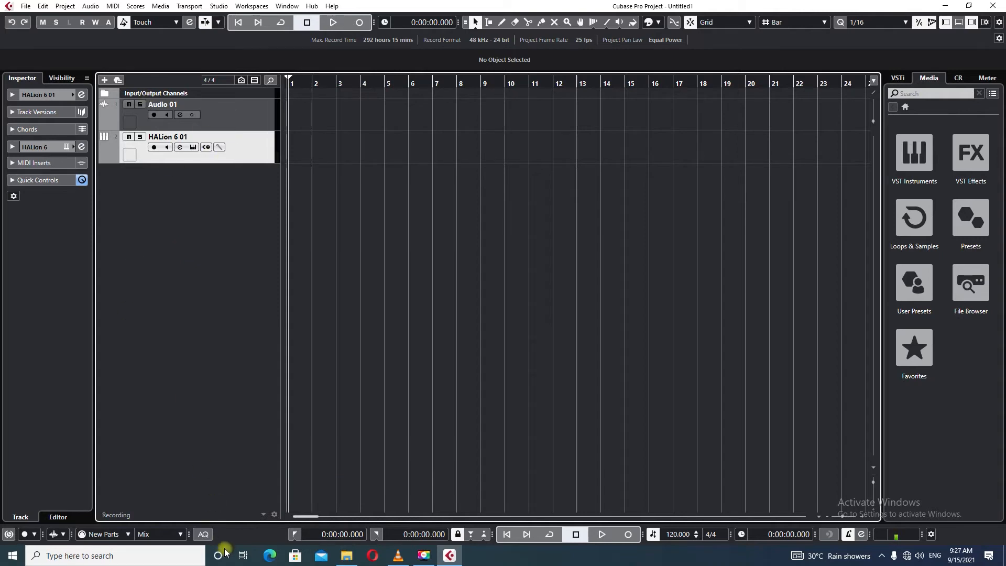
Try the Mixing track controls preset, and set the track list to the Standard preset.
left_click(263, 516)
left_click(277, 496)
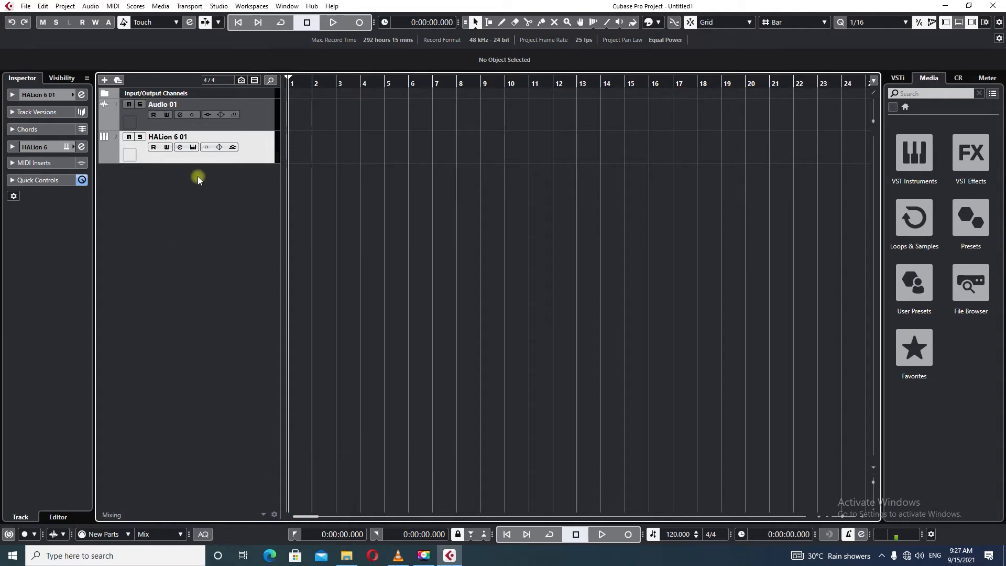
scroll(261, 513, "up", 1)
left_click(266, 512)
left_click(287, 473)
Select the Audio 01 and HALion 6 01 tracks alternately to check whether selecting a track arms it for recording.
left_click(256, 118)
left_click(250, 144)
left_click(251, 115)
left_click(242, 154)
left_click(256, 120)
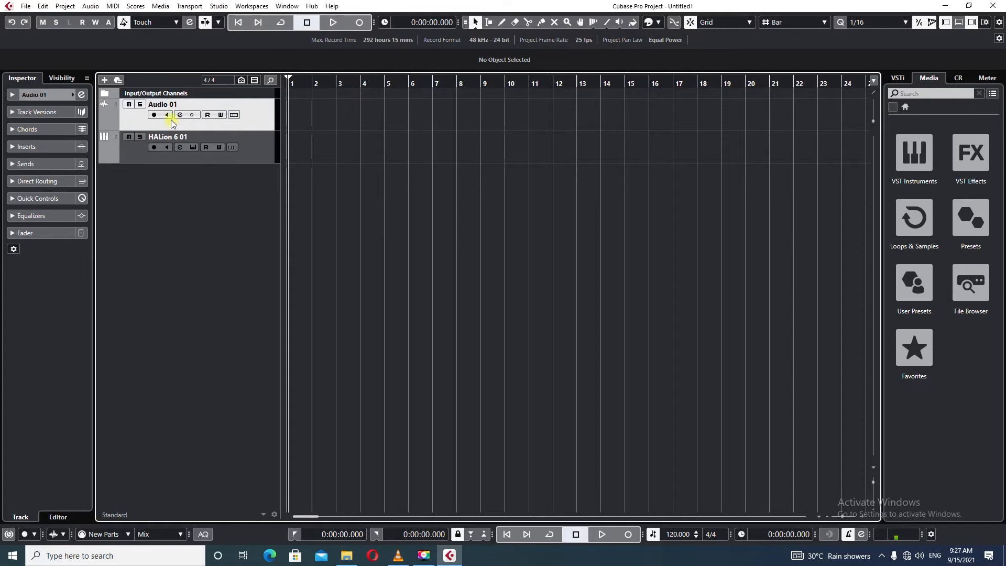
left_click(266, 148)
left_click(253, 120)
left_click(252, 149)
left_click(254, 114)
left_click(250, 144)
left_click(254, 115)
left_click(251, 148)
left_click(257, 122)
left_click(251, 147)
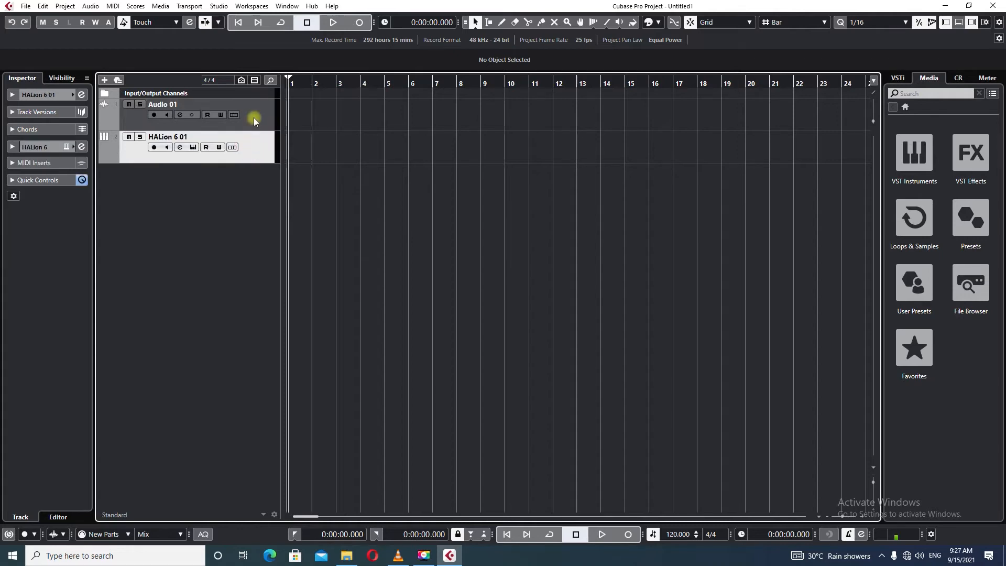
left_click(254, 120)
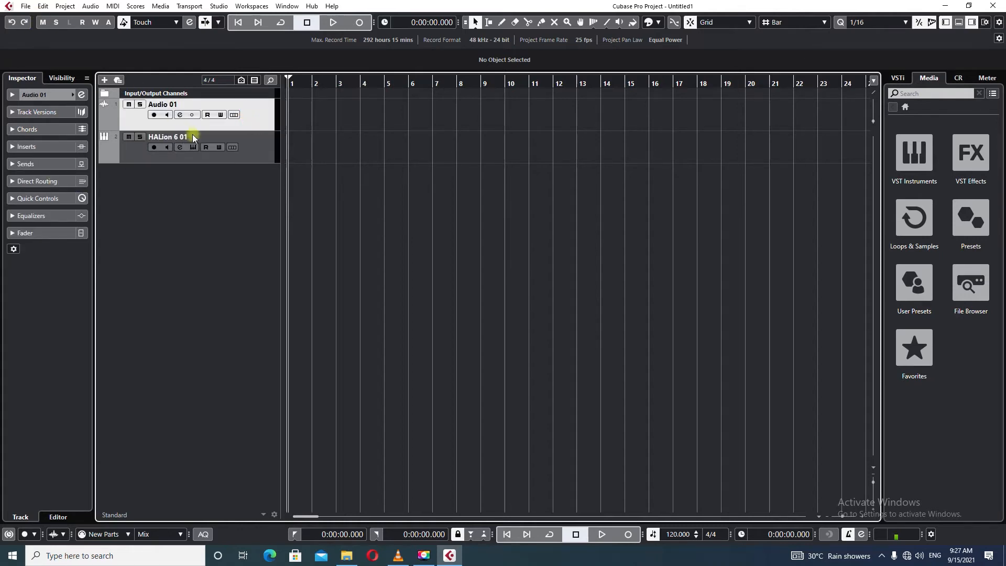
left_click(258, 157)
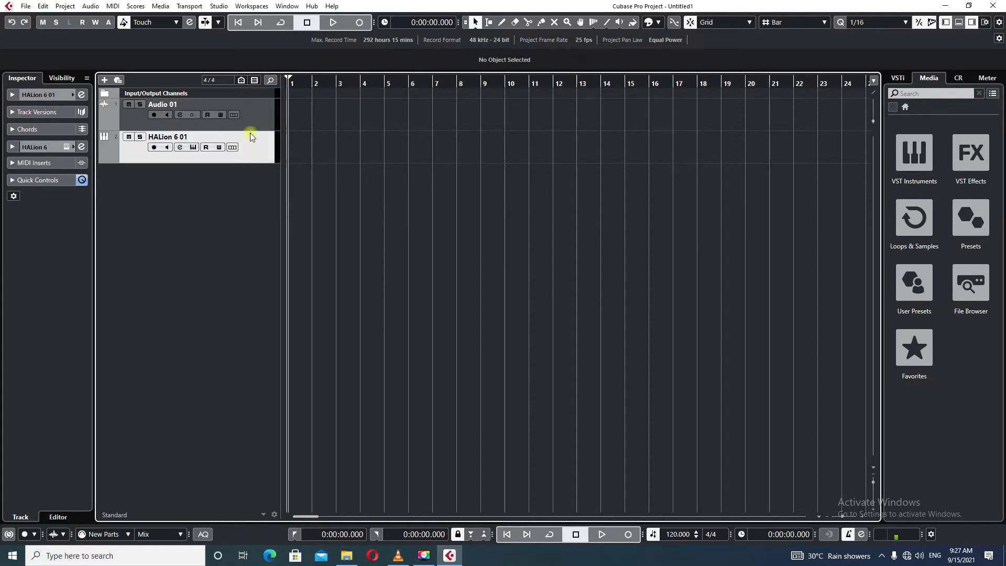
left_click(253, 116)
left_click(248, 155)
Enable Record on Selected MIDI Track and Record on Selected Audio Track in the Project & MixConsole editing preferences and confirm.
left_click(43, 6)
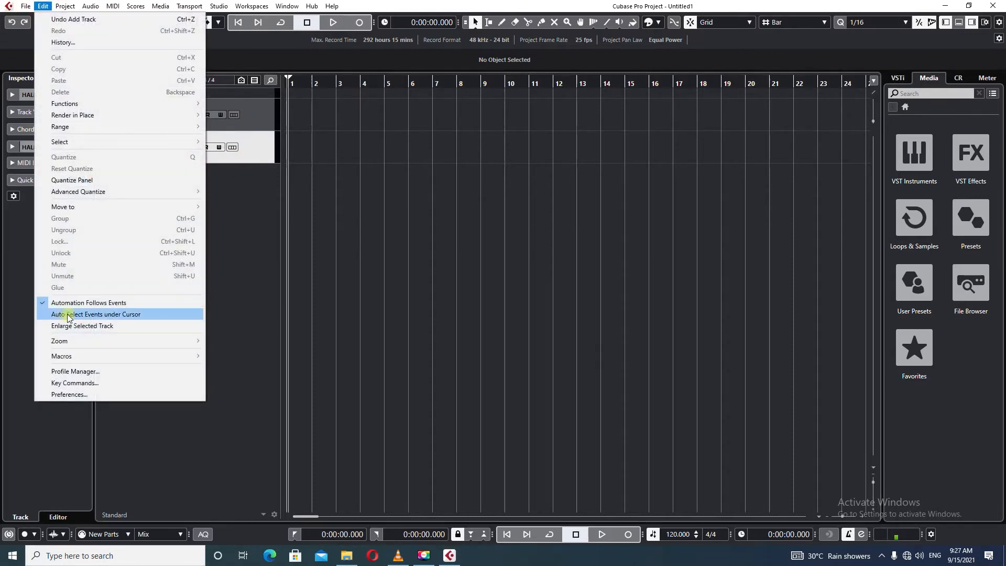
left_click(93, 394)
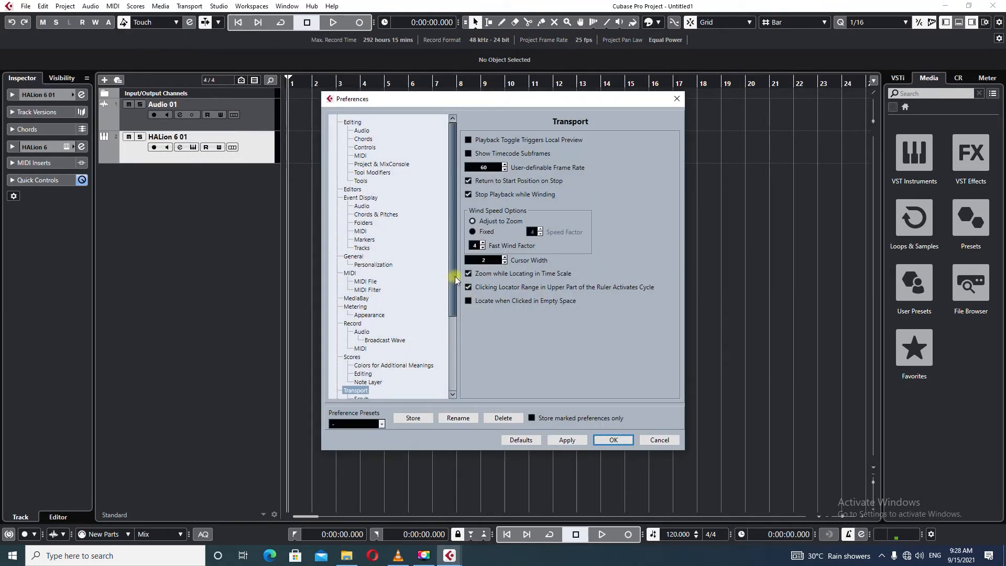
left_click(350, 123)
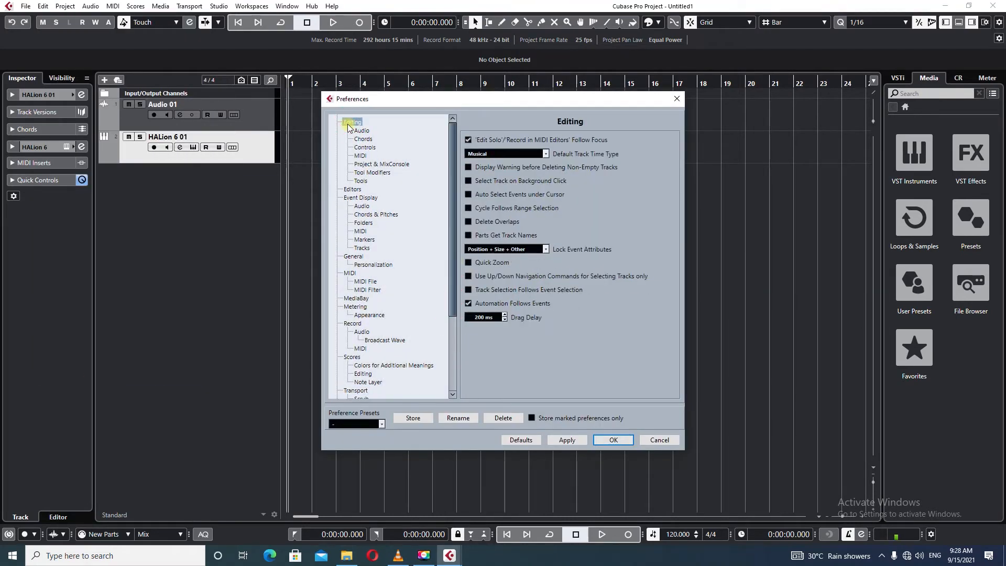
left_click(379, 164)
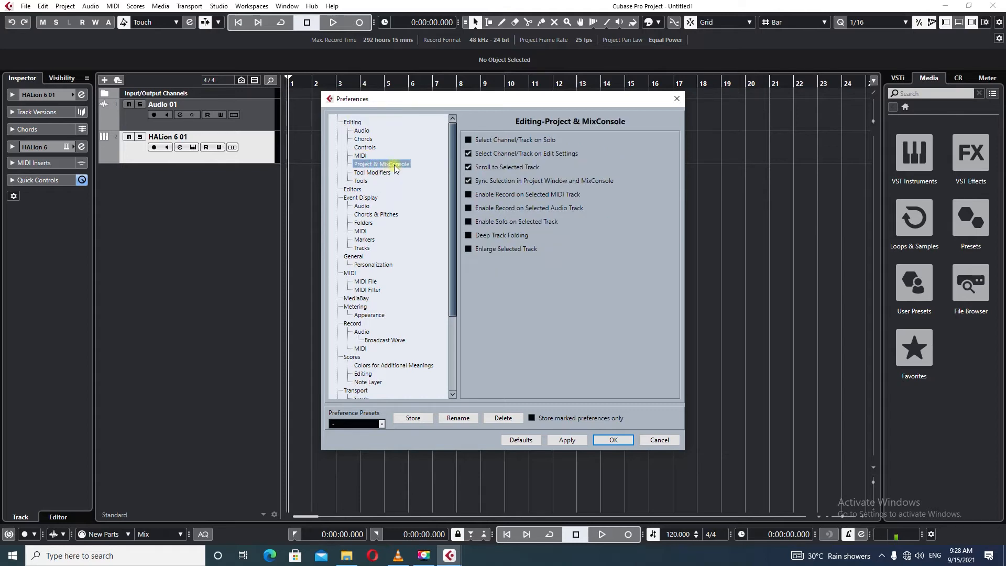
left_click(472, 194)
left_click(466, 209)
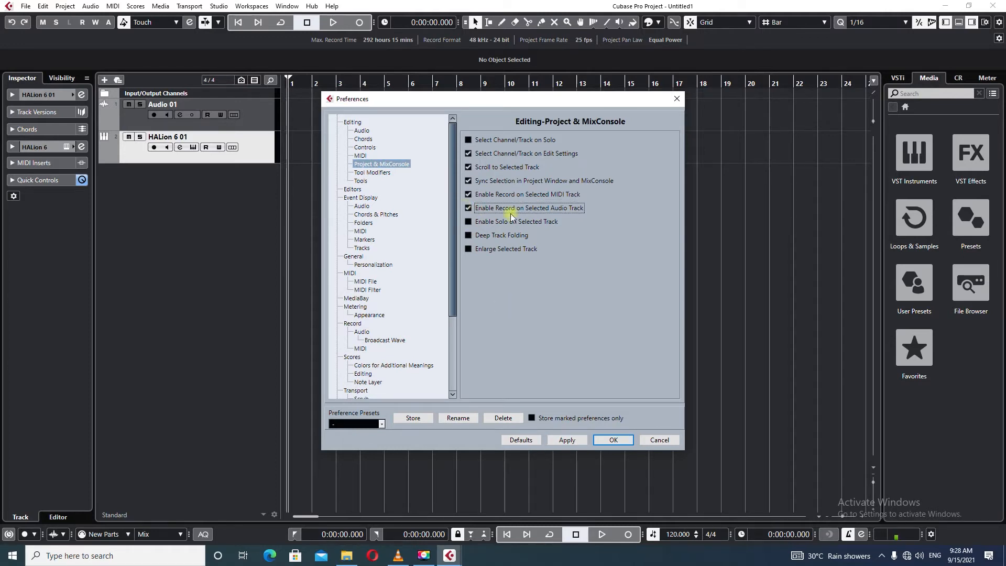
left_click(567, 441)
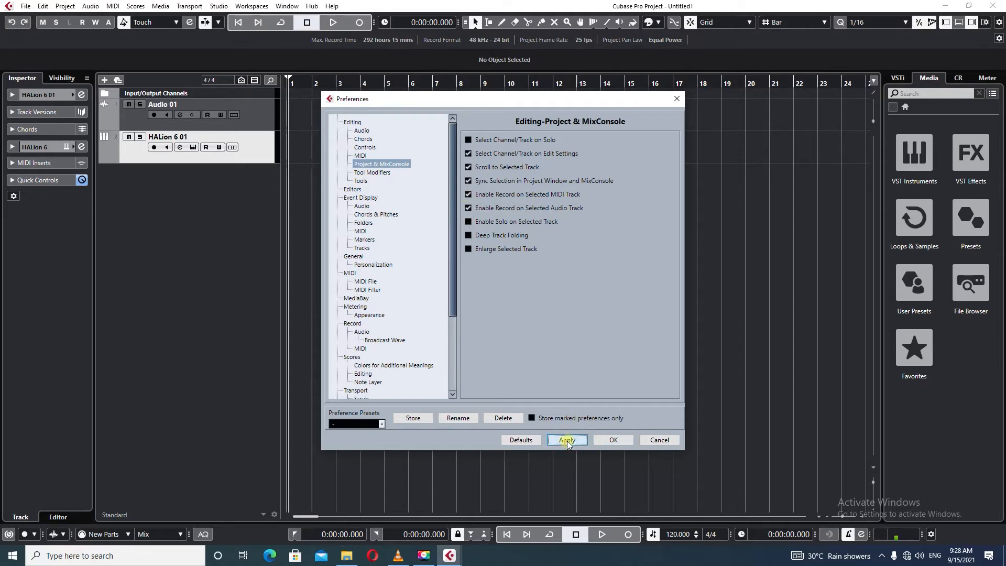
left_click(603, 440)
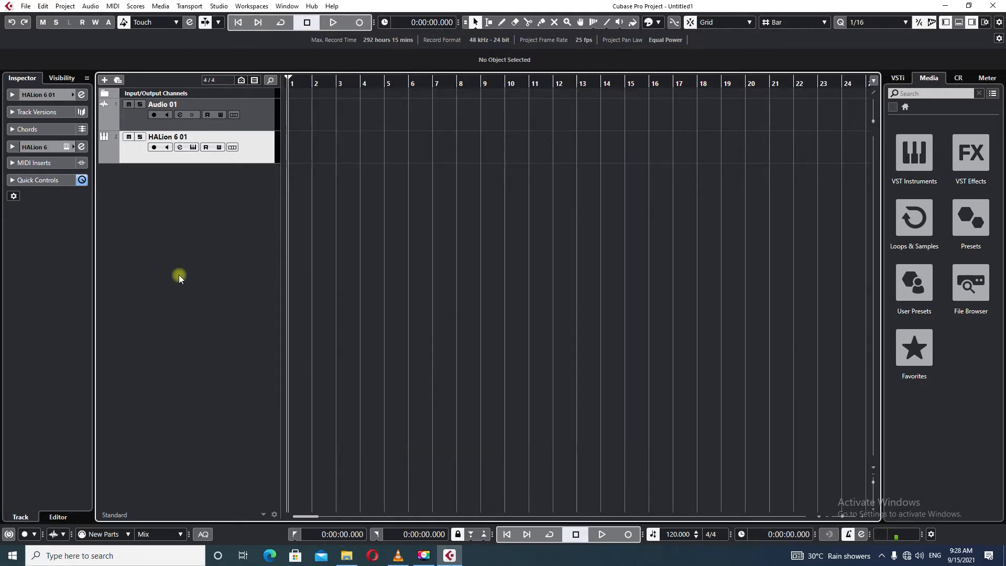
Switch the selection between the audio and instrument tracks to test automatic record enabling, ending on Audio 01.
left_click(264, 124)
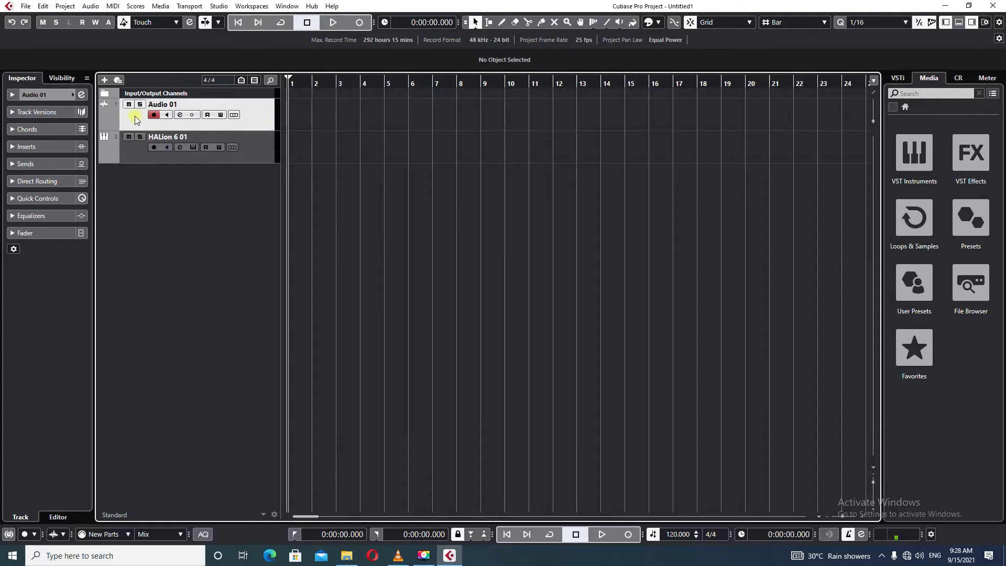
left_click(250, 157)
left_click(259, 120)
left_click(248, 148)
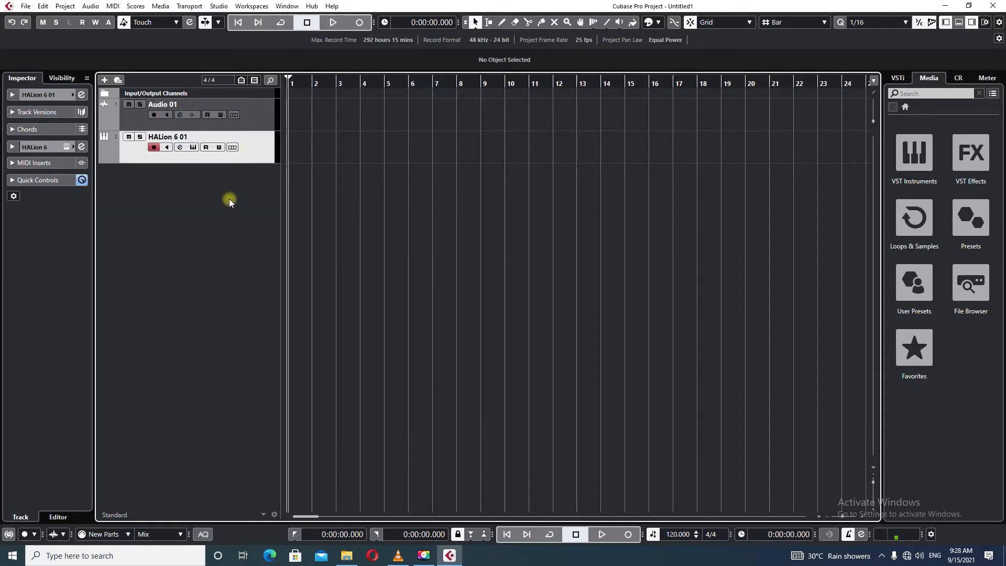
left_click(257, 121)
left_click(260, 146)
left_click(257, 119)
left_click(253, 161)
left_click(260, 121)
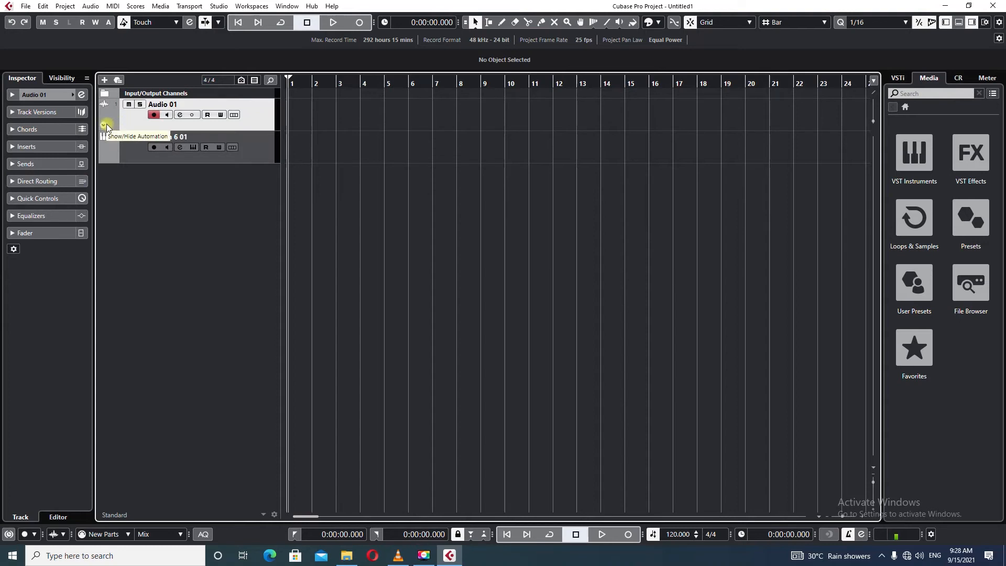
Colour the Audio 01 track red and the HALion 6 01 track yellow.
left_click(107, 127)
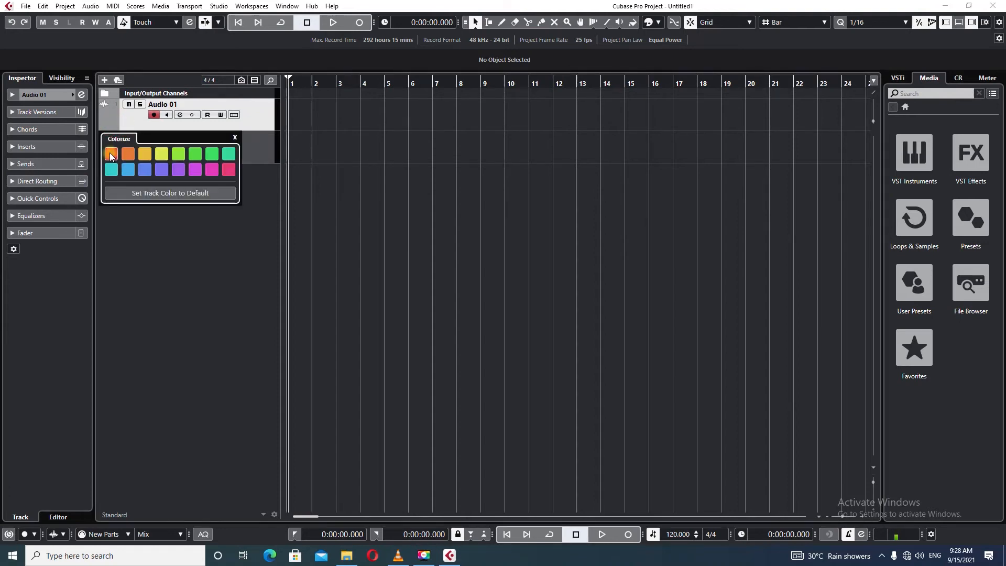
left_click(111, 155)
left_click(247, 255)
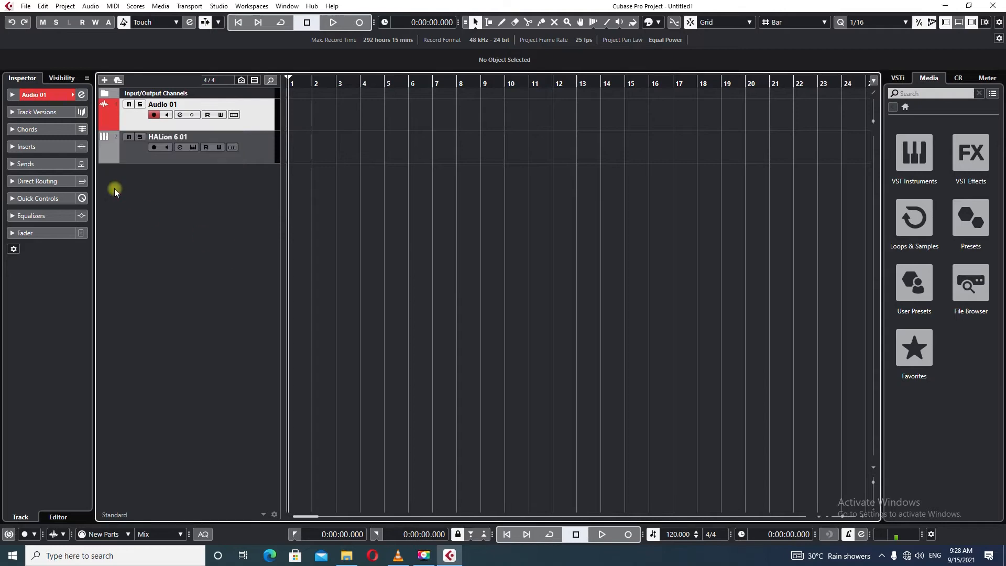
left_click(106, 156)
left_click(109, 155)
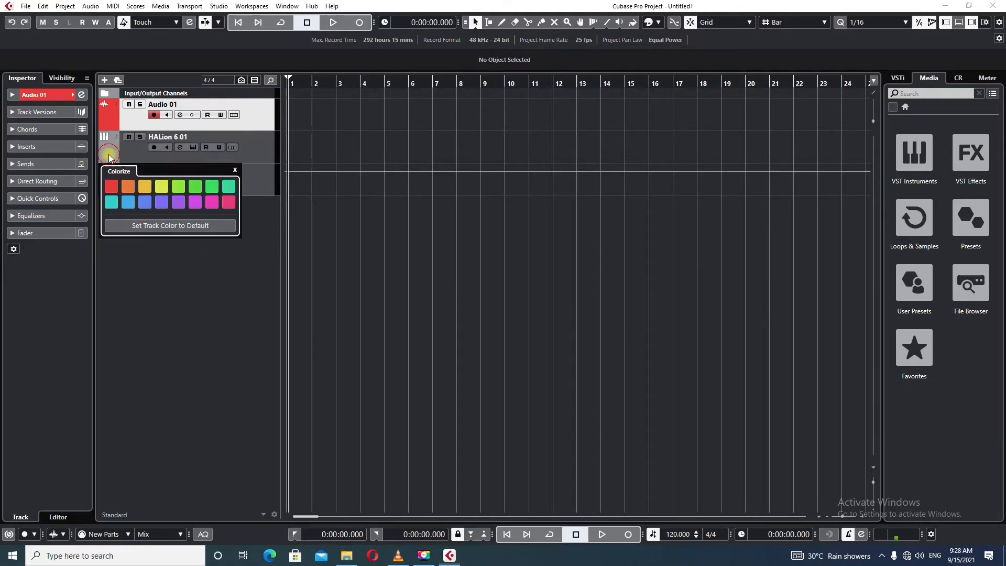
left_click(144, 186)
left_click(158, 255)
Add one Groove Agent instrument track, hide the HALion 6 01 track's automation lane, and close the instrument window.
right_click(169, 250)
left_click(199, 266)
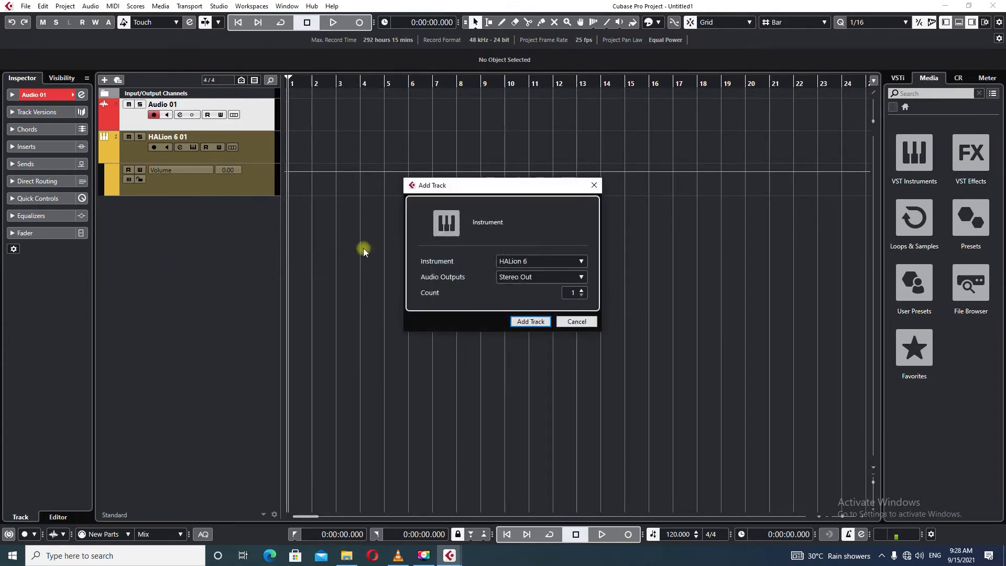
left_click(534, 260)
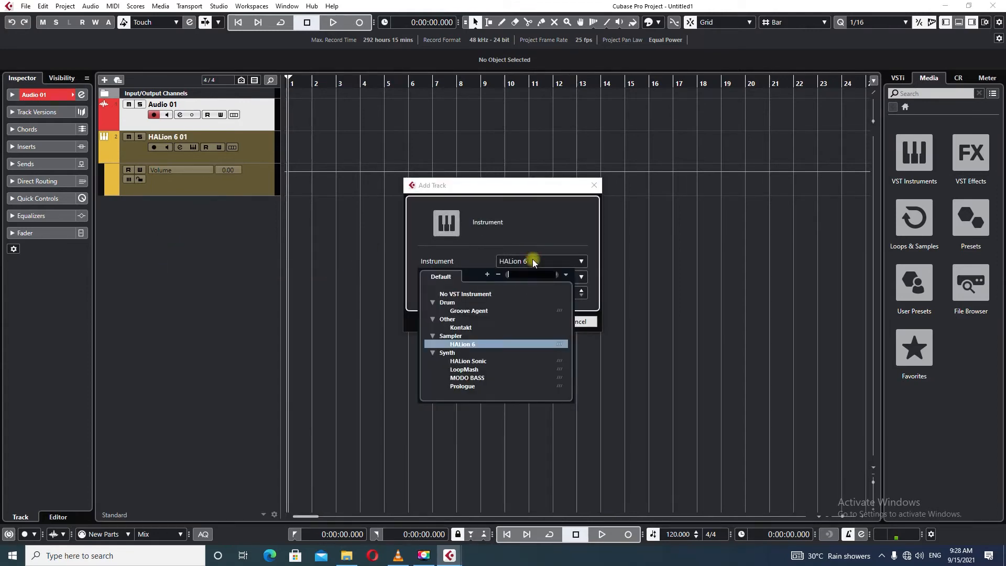
left_click(479, 311)
left_click(528, 321)
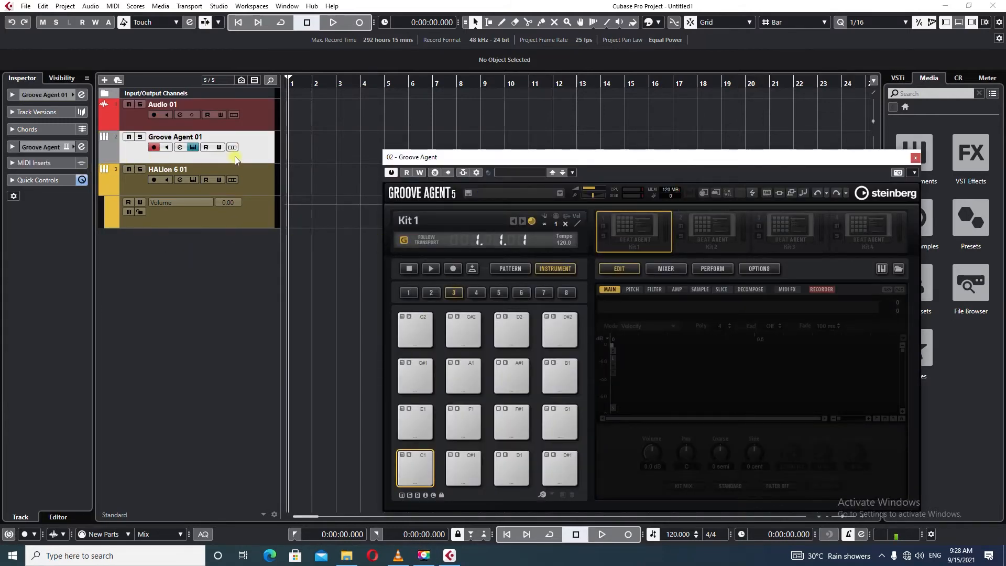
left_click(106, 191)
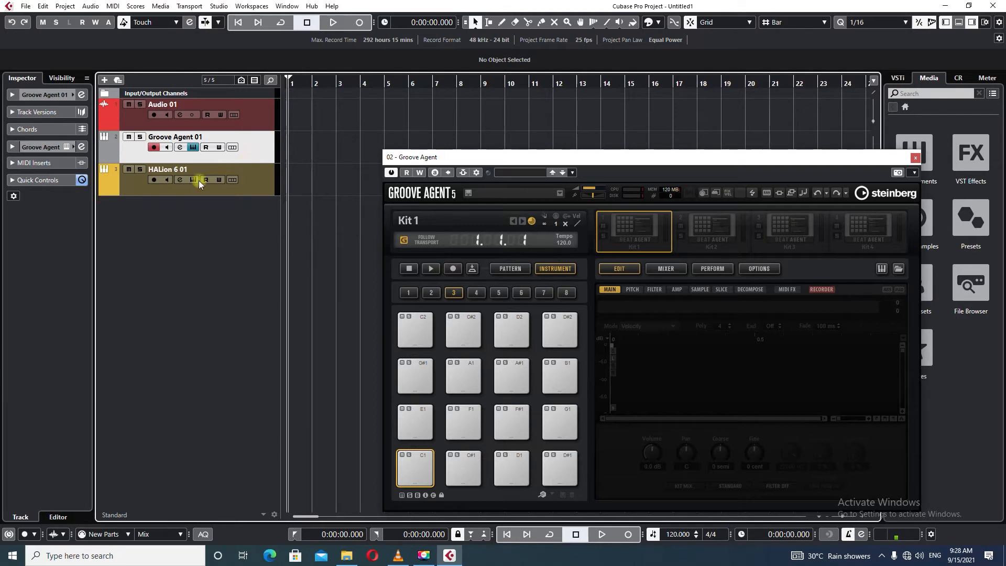
left_click(915, 157)
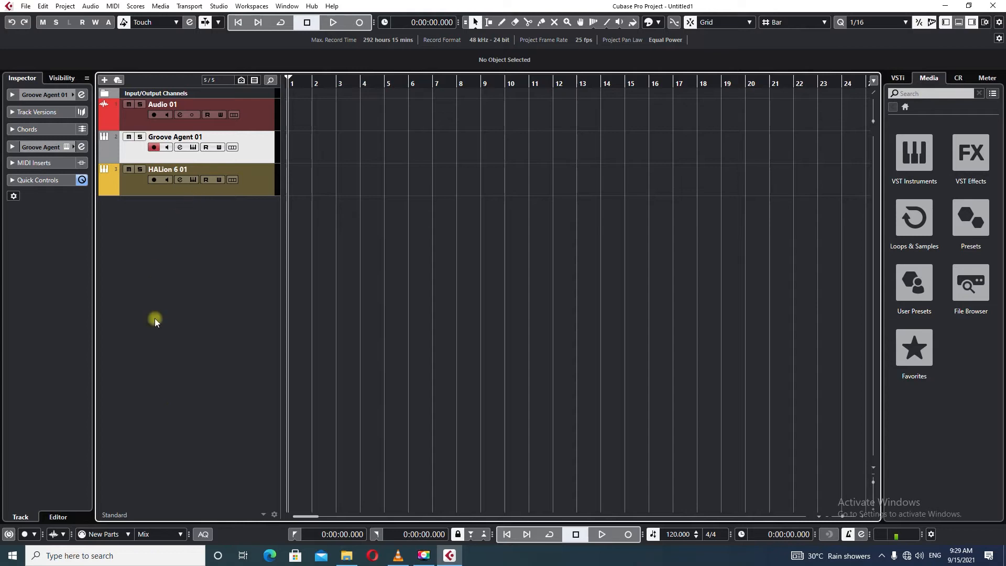
In the Track & MixConsole Channel Colors preferences, enable colorizing for Folder Tracks and MixConsole Channels, leaving Show Color for Selected Channel off.
left_click(39, 7)
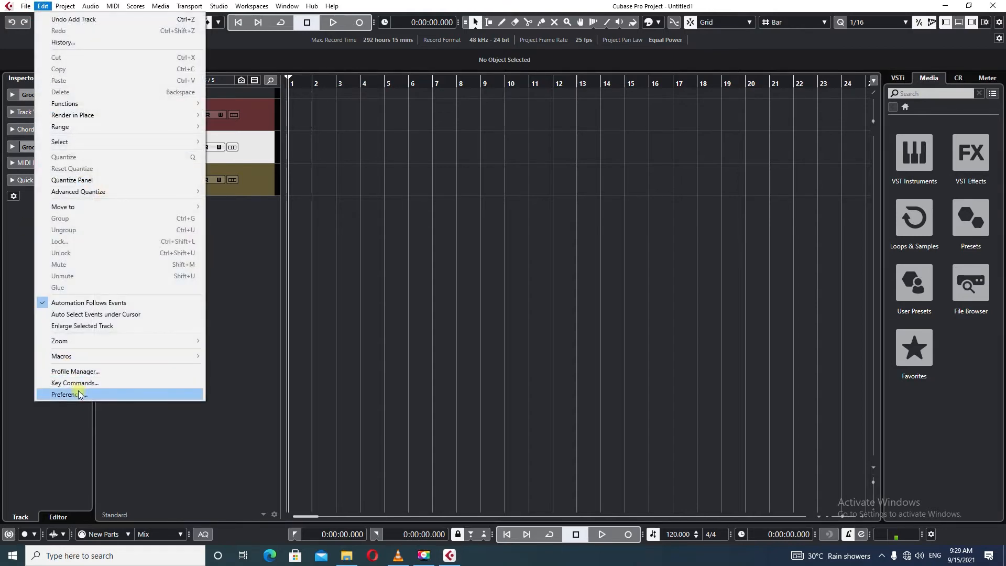
left_click(65, 394)
scroll(398, 336, "down", 4)
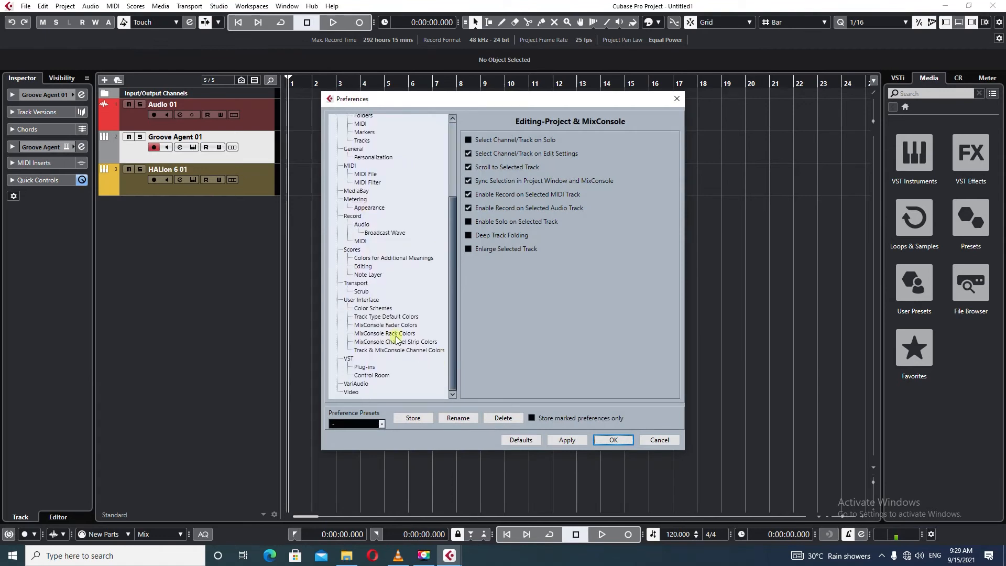
left_click(370, 301)
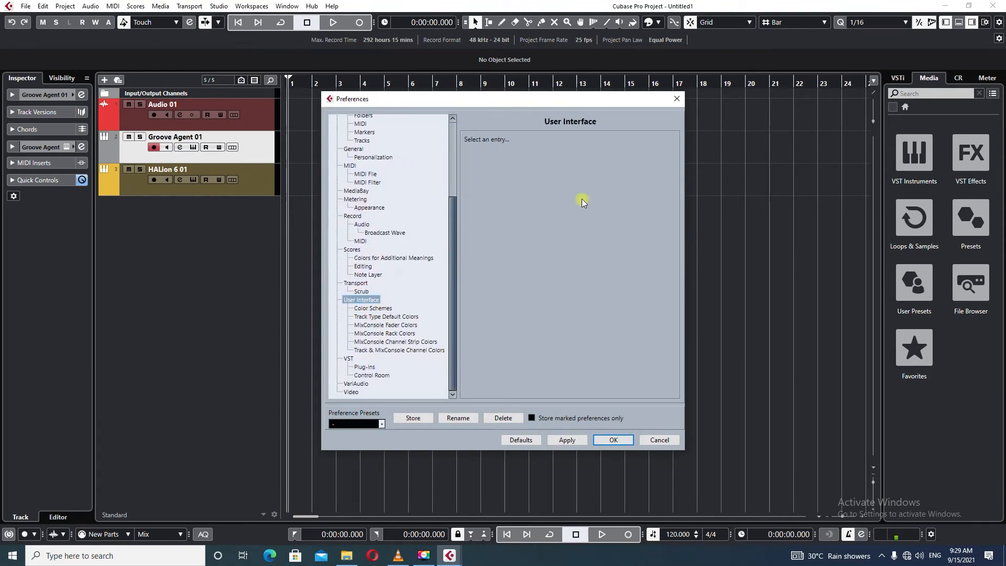
left_click(387, 350)
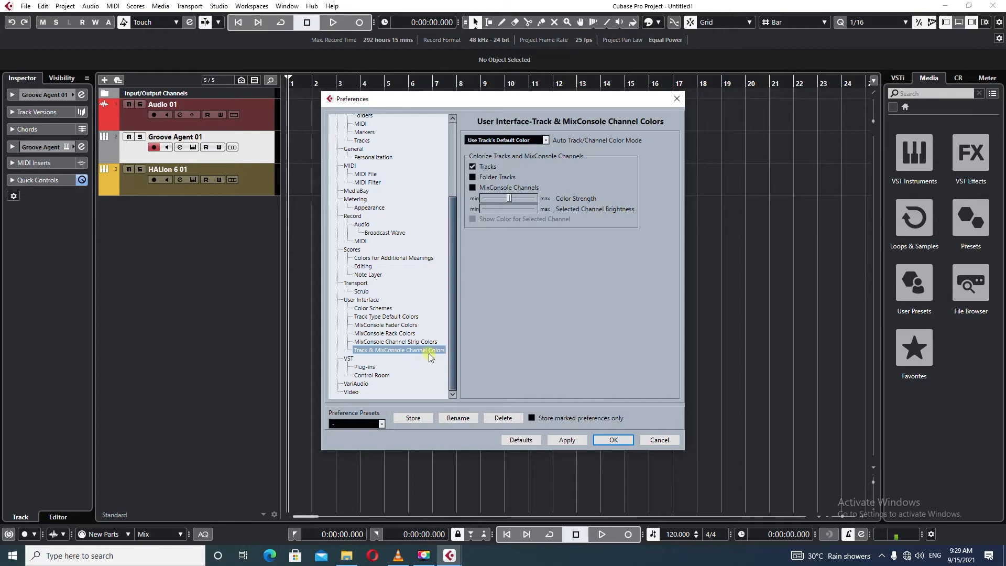
left_click(473, 177)
left_click(473, 187)
left_click(472, 219)
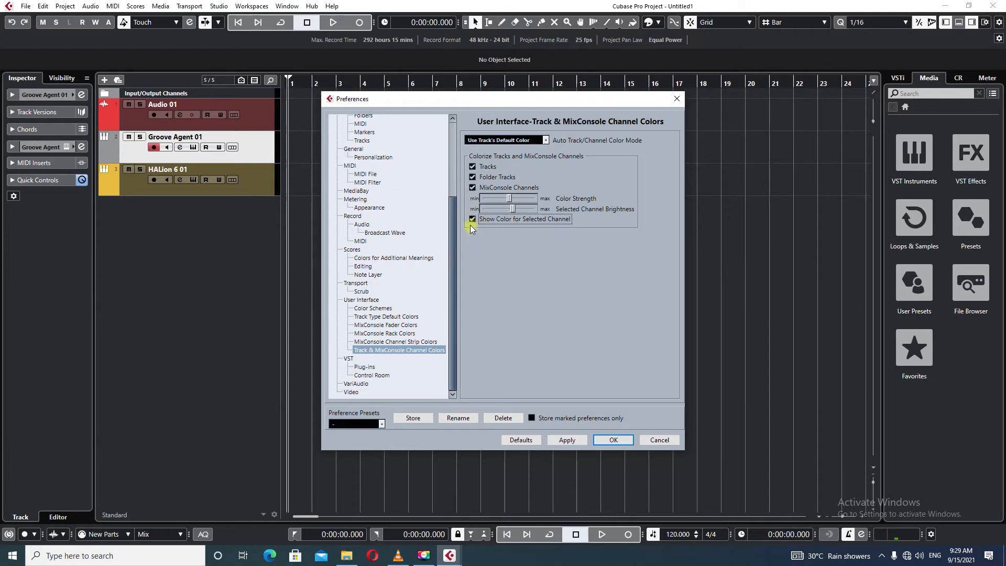
left_click(473, 220)
Set the Auto Track/Channel Color Mode to Use Random Track Color and confirm the preferences.
left_click(510, 141)
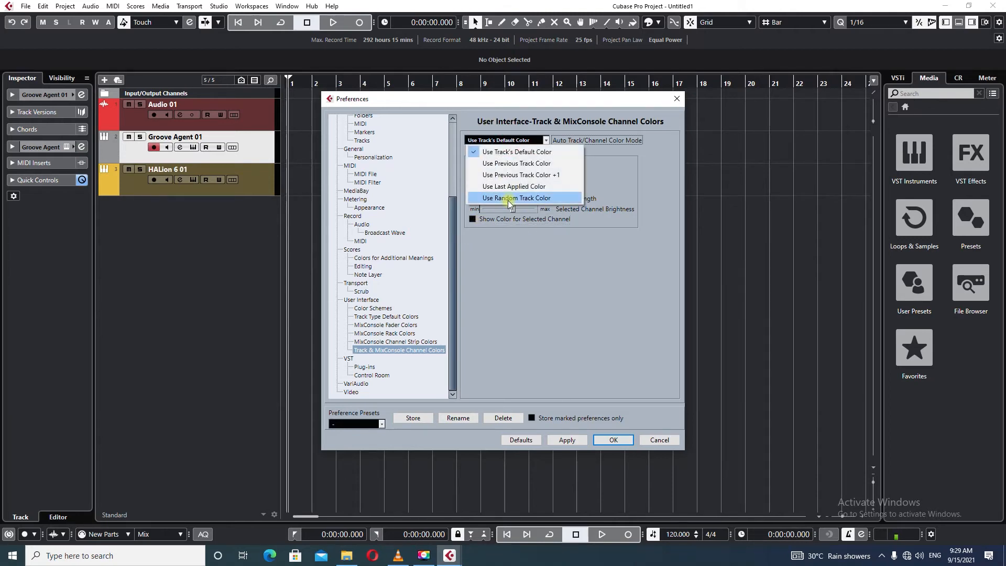
left_click(508, 199)
left_click(608, 440)
Add one HALion Sonic instrument track routed to Stereo Out.
right_click(209, 256)
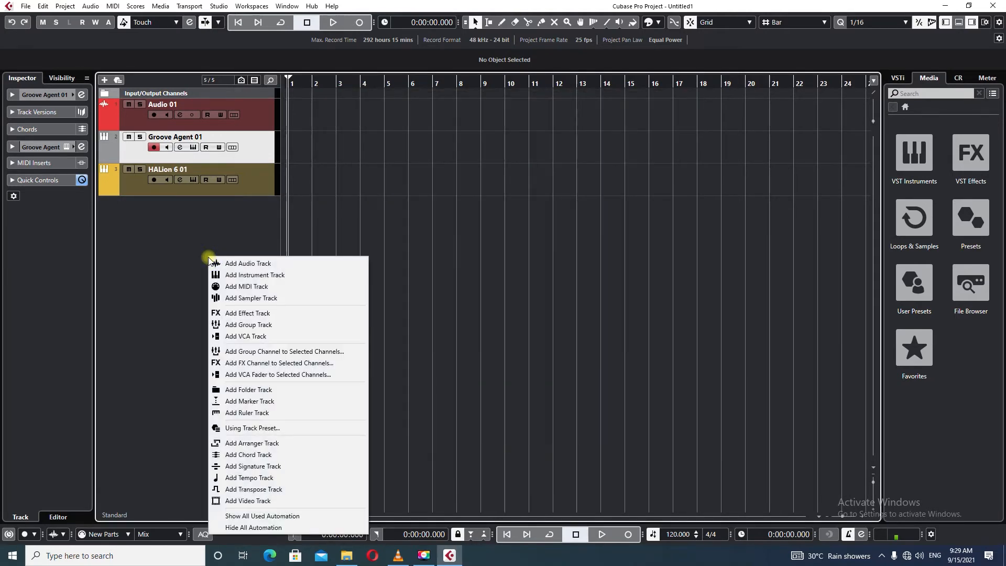
left_click(225, 275)
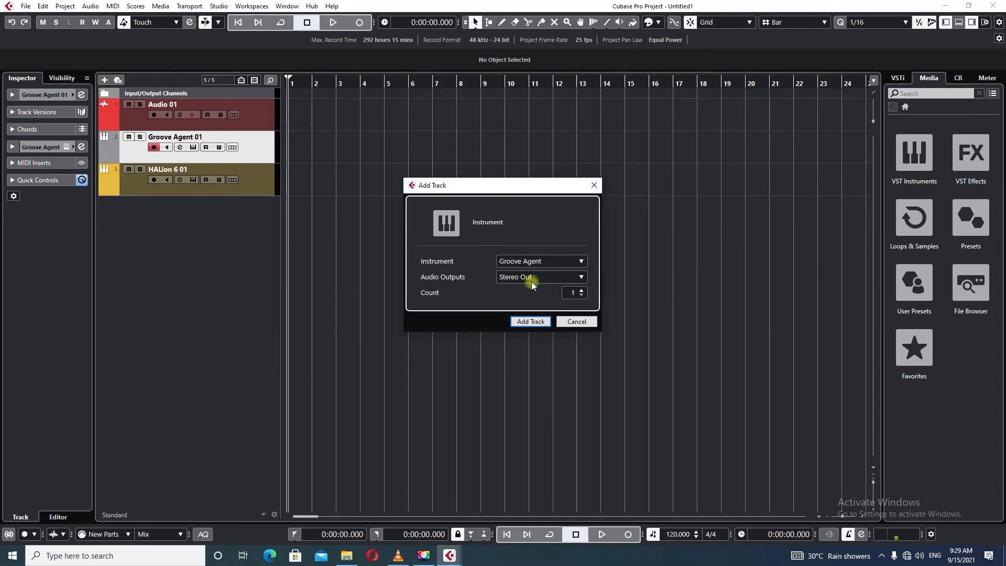
left_click(531, 262)
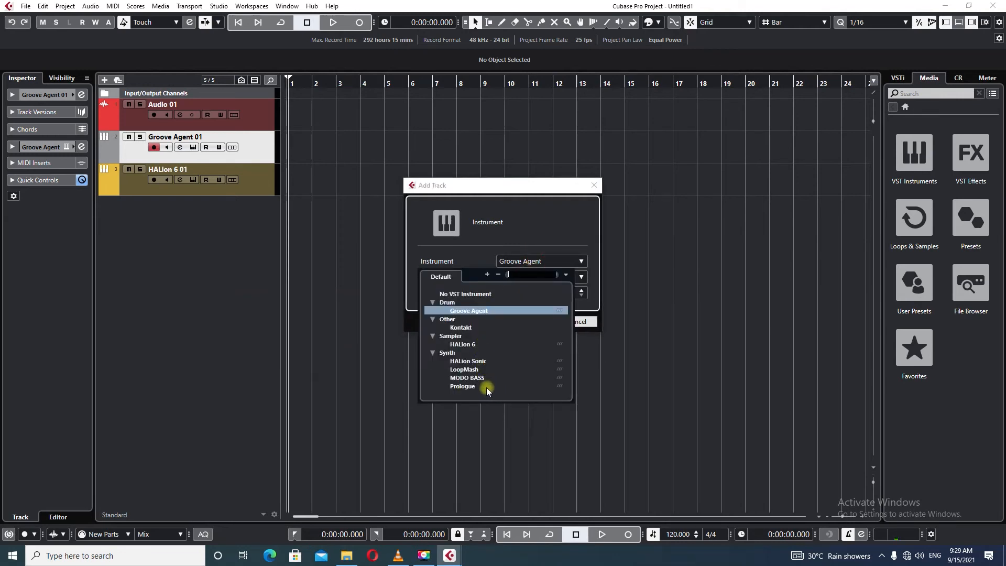
left_click(472, 361)
left_click(532, 325)
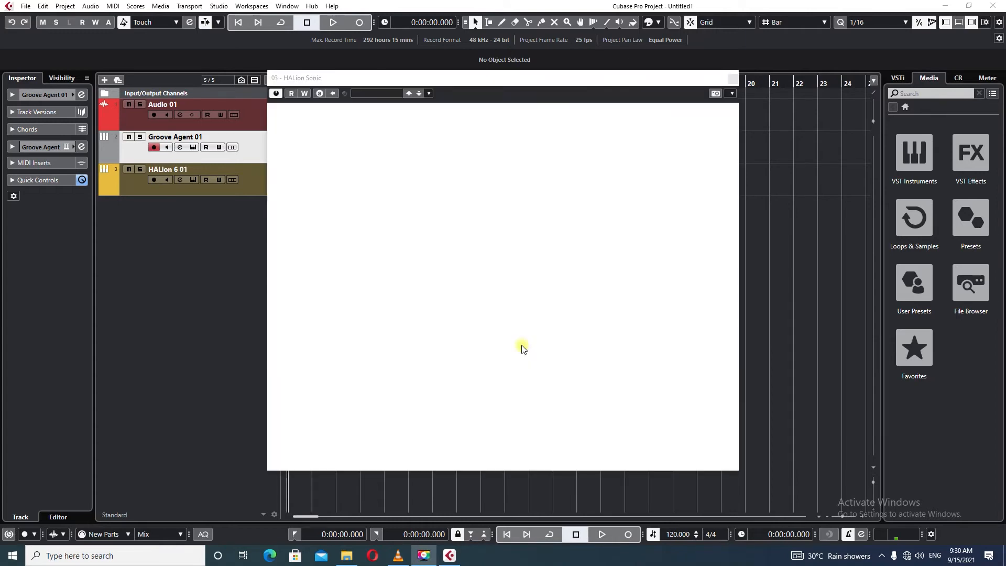
Add four mono audio tracks with Input 1 (Mono) as the input and Stereo Out as the output.
right_click(185, 258)
left_click(202, 267)
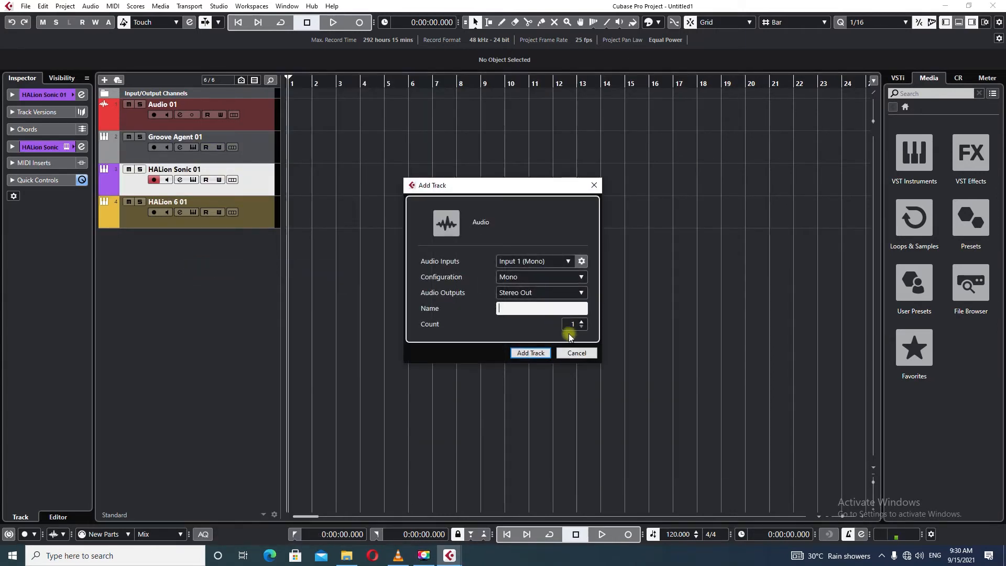
left_click(582, 322)
left_click(582, 322)
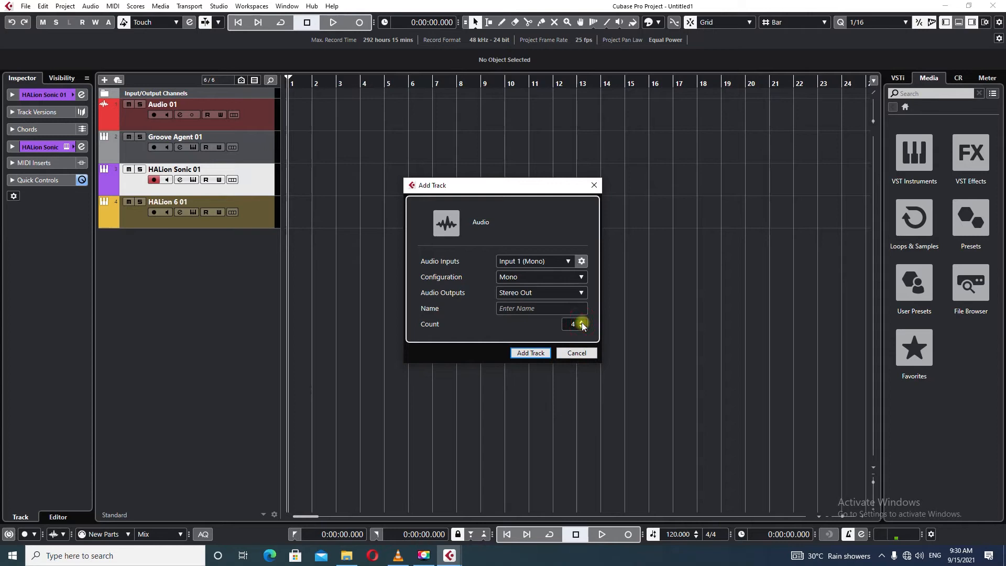
left_click(529, 352)
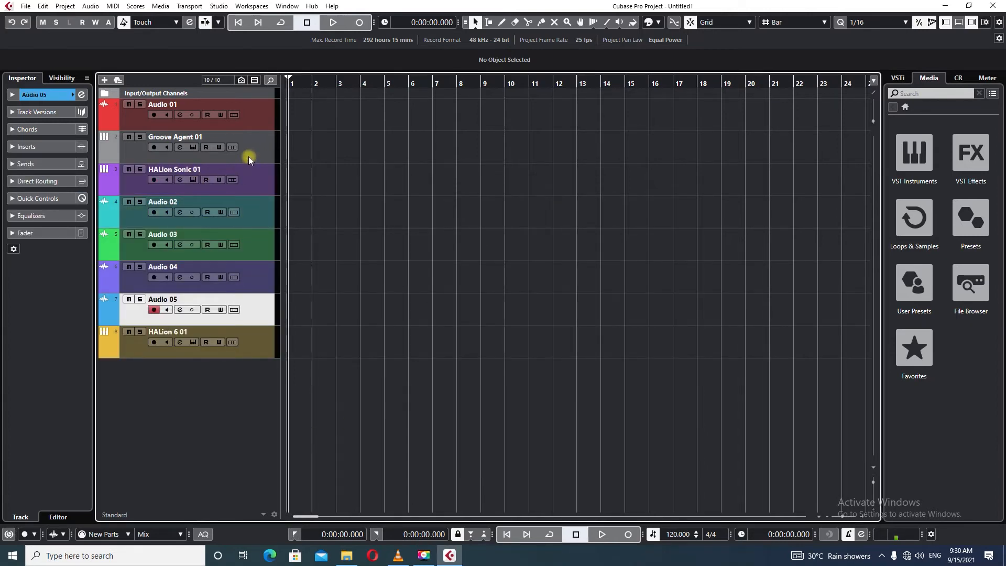
Record a MIDI part about four bars long on the Groove Agent 01 track from bar 1.
left_click(222, 161)
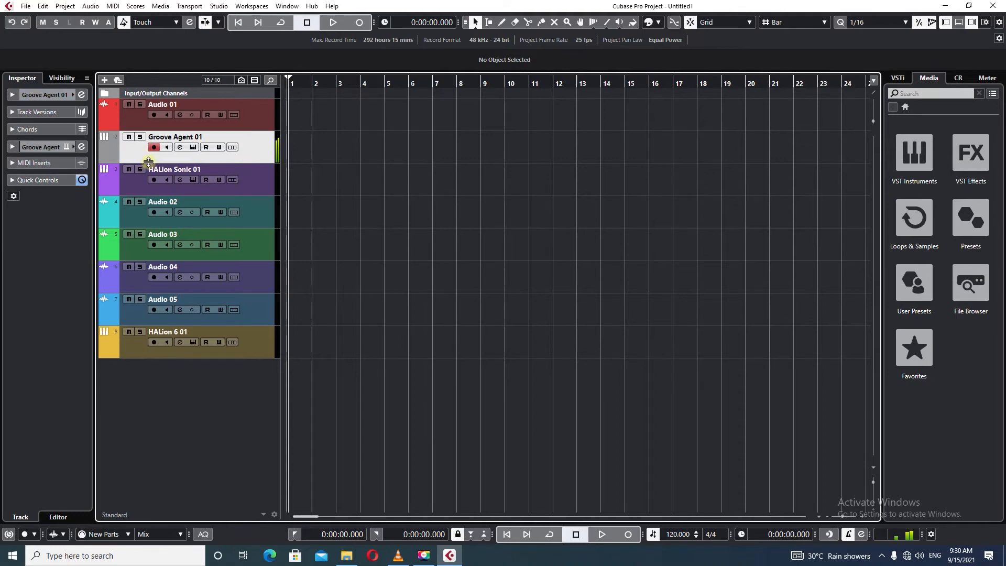
key("KP_Multiply")
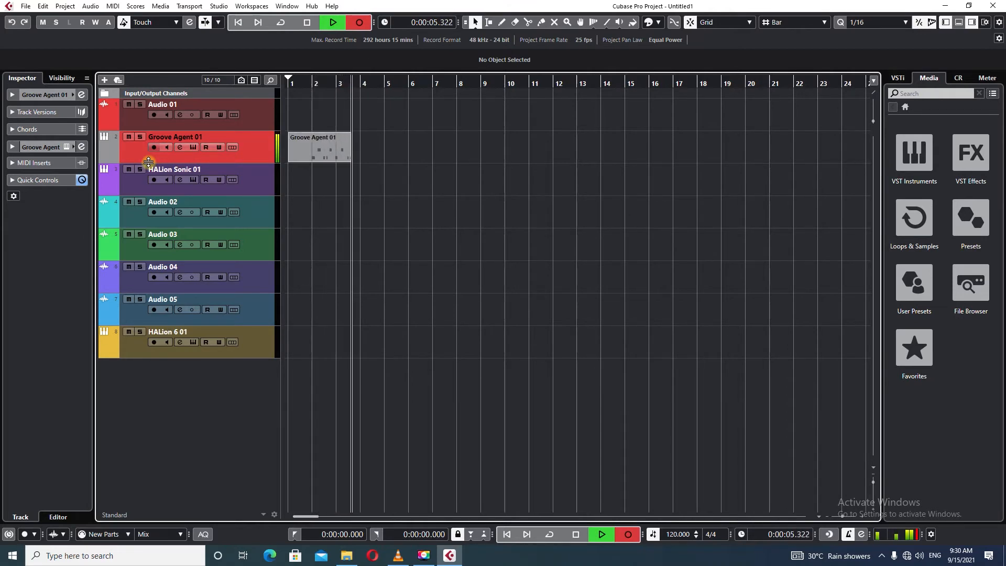
key("space")
left_click(327, 153)
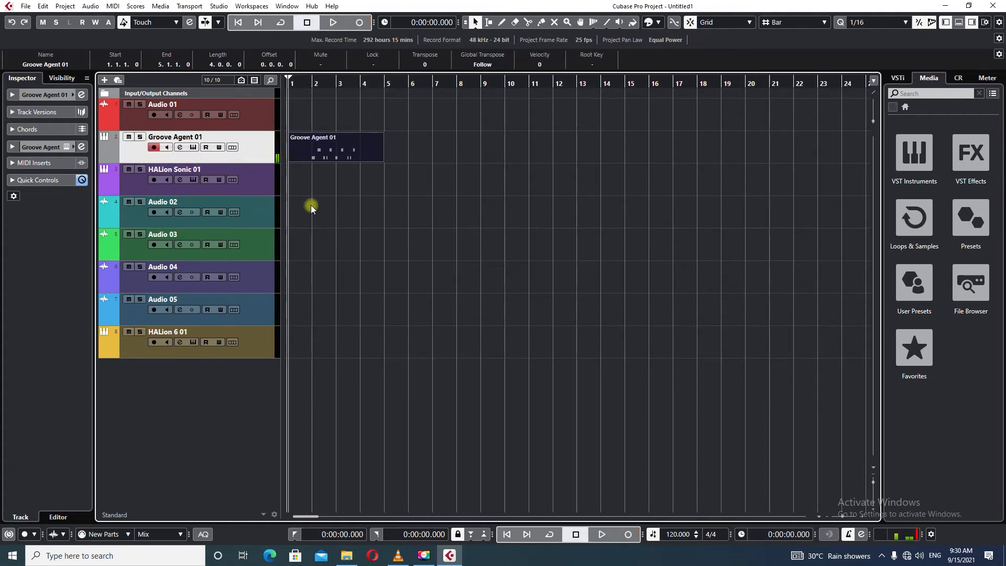
left_click(371, 173)
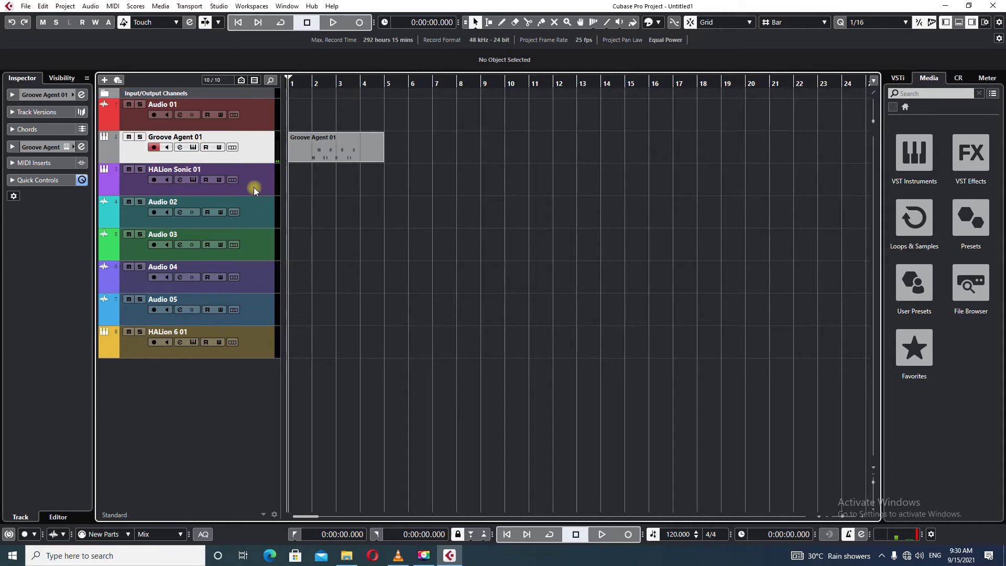
Duplicate the Groove Agent 01 track and delete the copied MIDI part from the duplicate.
right_click(255, 156)
left_click(294, 187)
left_click(350, 178)
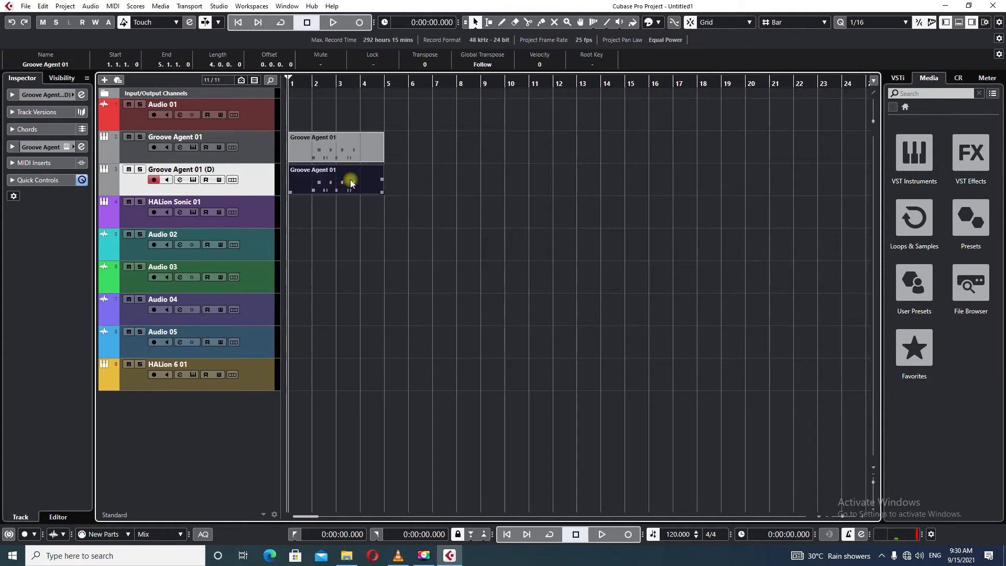
key("Delete")
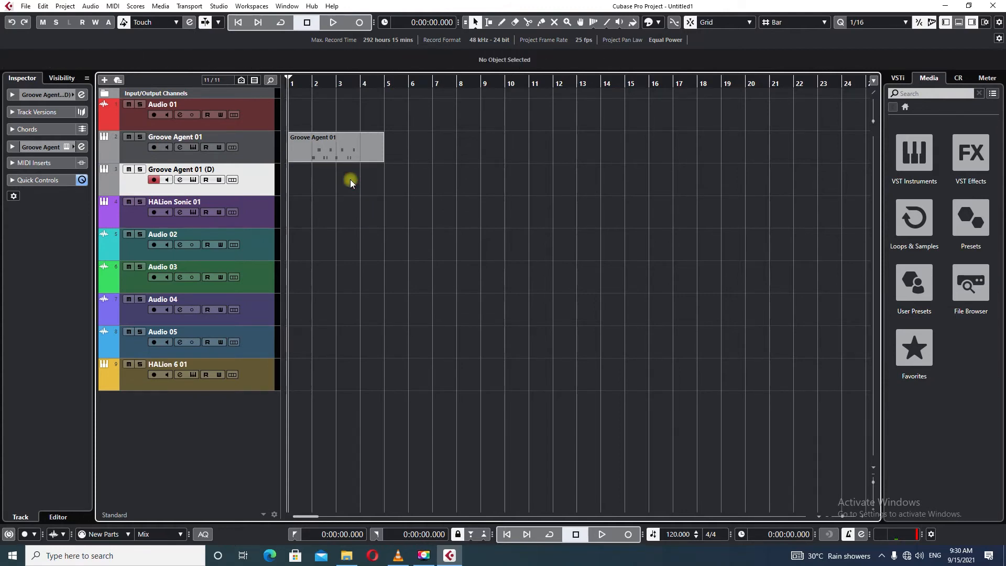
Colour the duplicated Groove Agent track orange and close the colour palette.
left_click(109, 183)
left_click(128, 220)
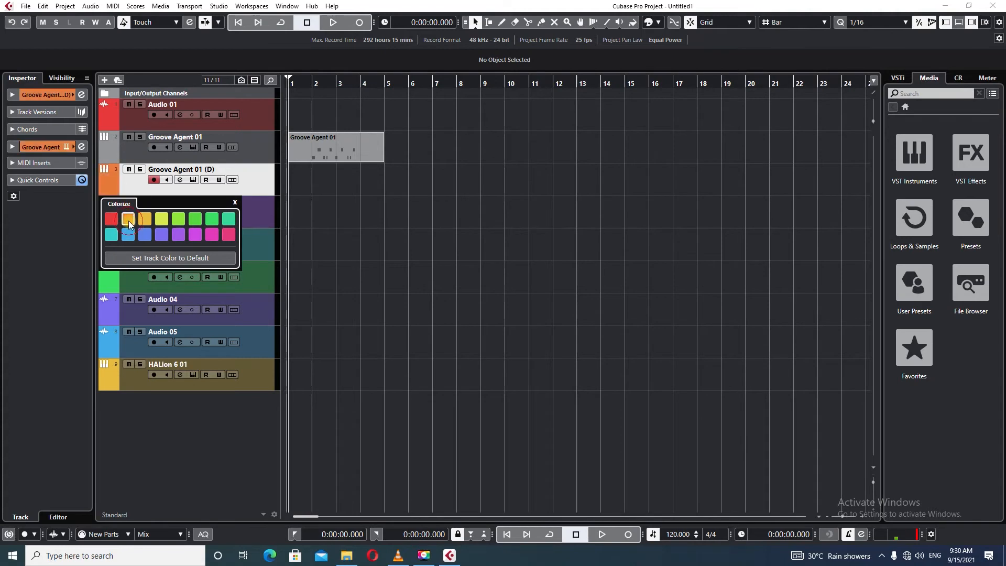
left_click(235, 203)
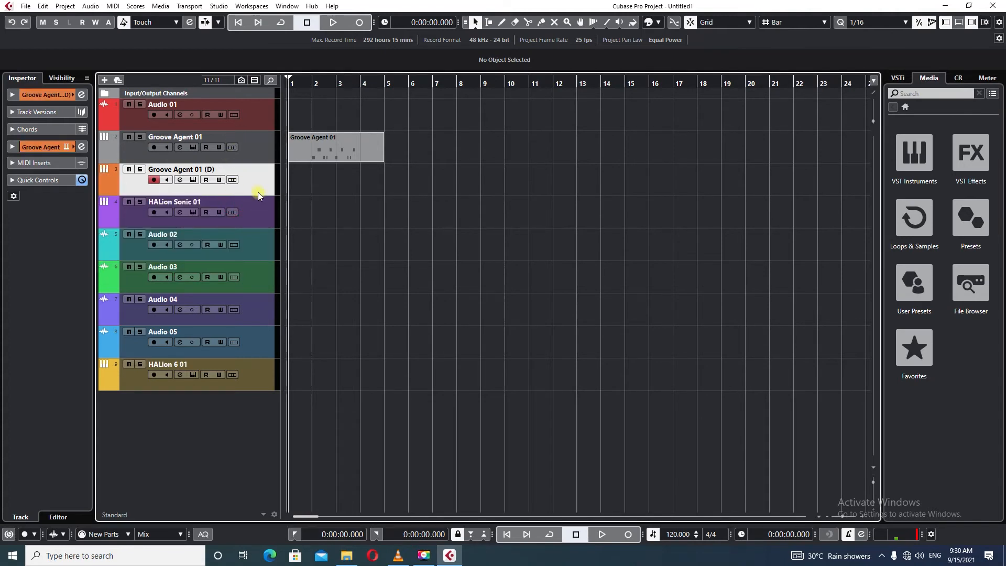
Record a MIDI part about three bars long on the duplicated Groove Agent track from bar 1.
key("KP_Multiply")
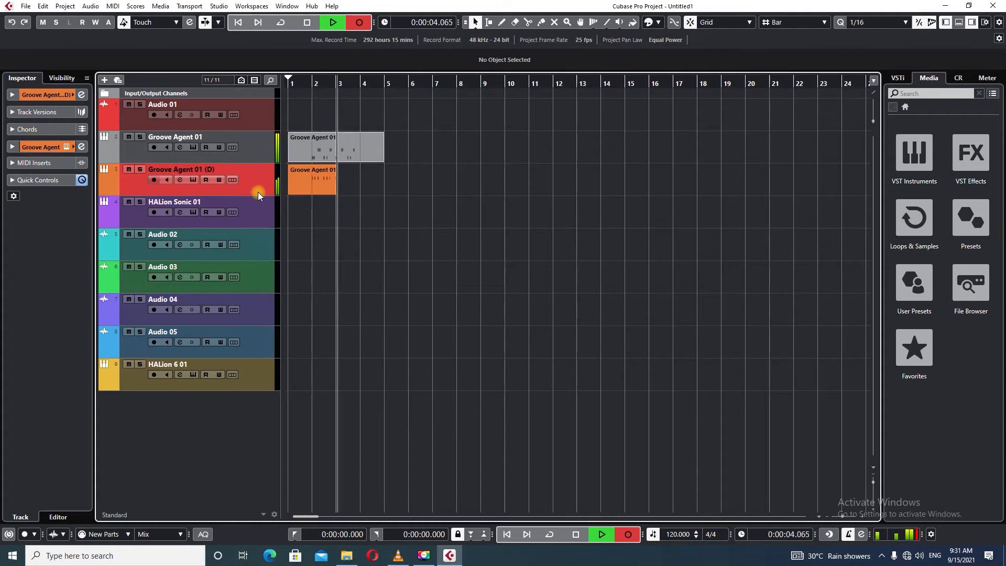
key("space")
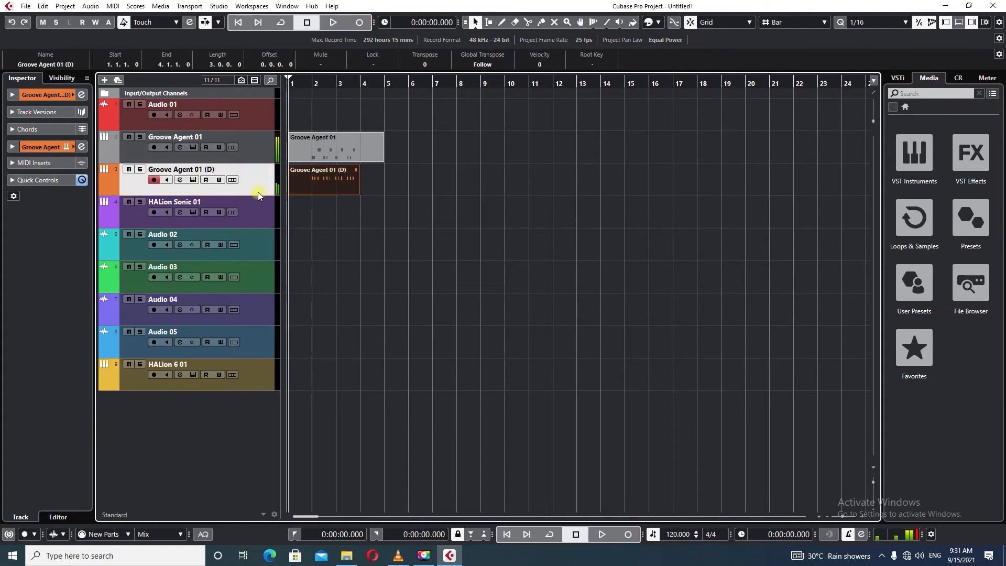
left_click(298, 220)
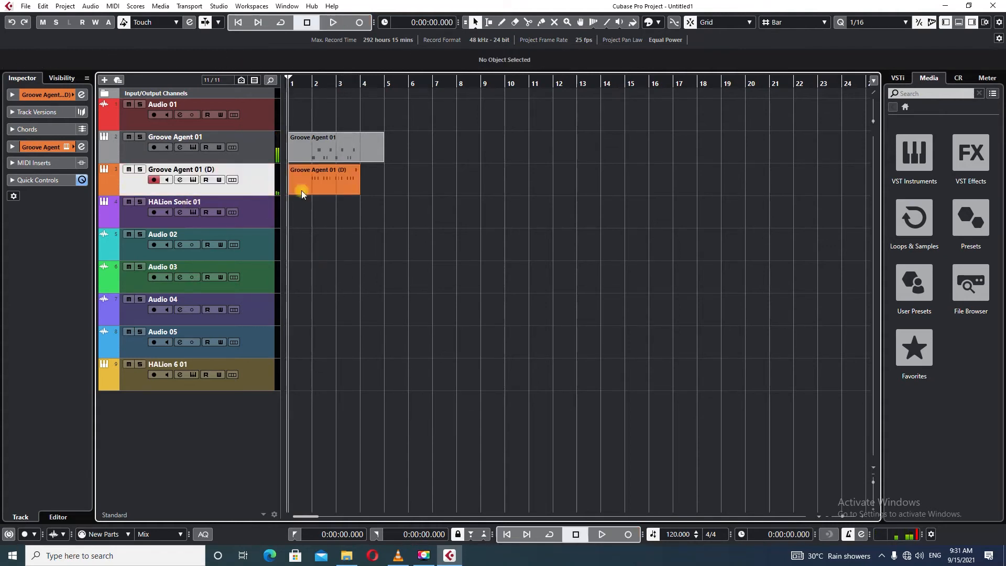
Record a MIDI part about four bars long on the HALion Sonic 01 track from bar 1.
left_click(243, 222)
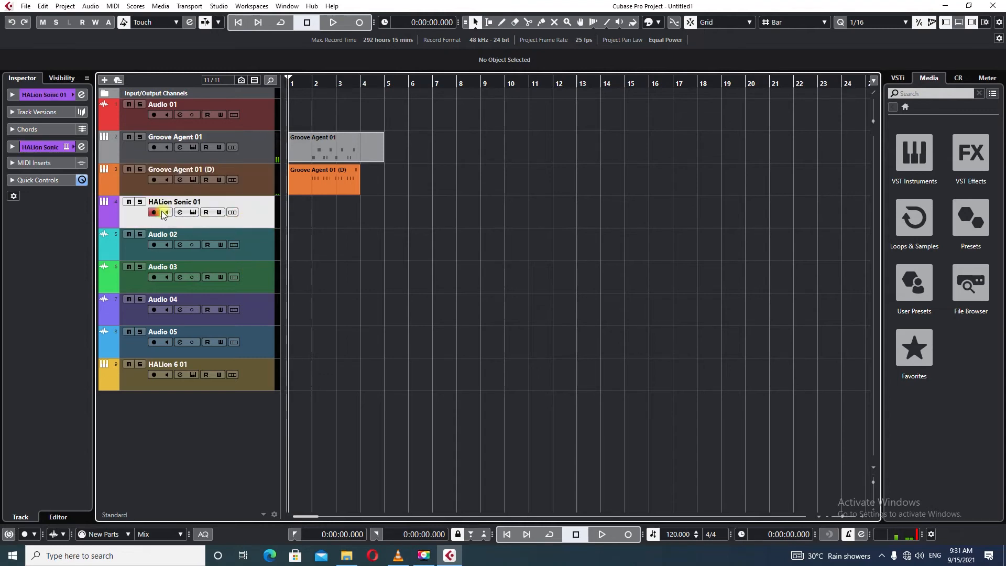
left_click(345, 273)
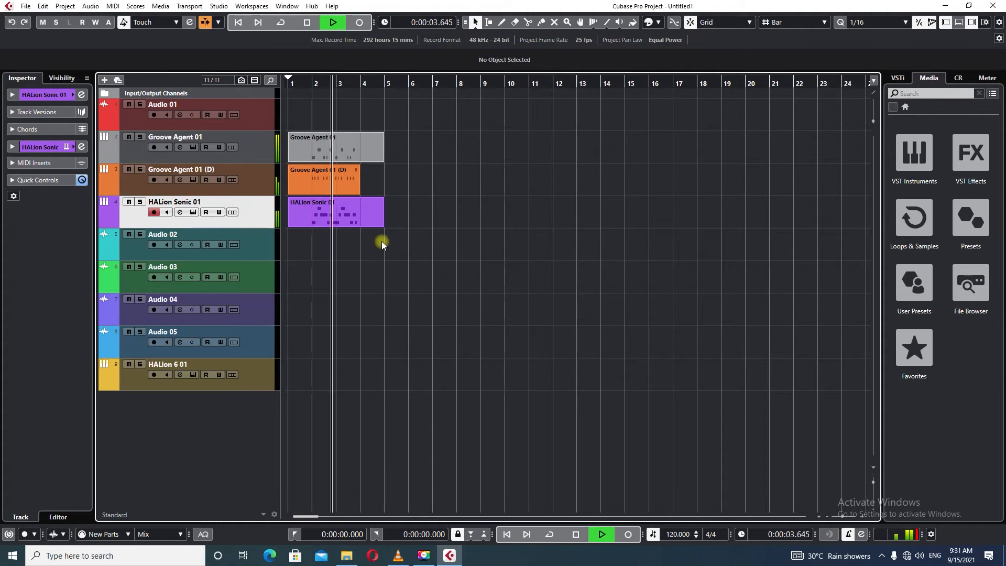
Shorten the HALion Sonic 01 and Groove Agent 01 parts so both end at bar 4, and stop playback.
left_click_drag(382, 225, 361, 225)
key("space")
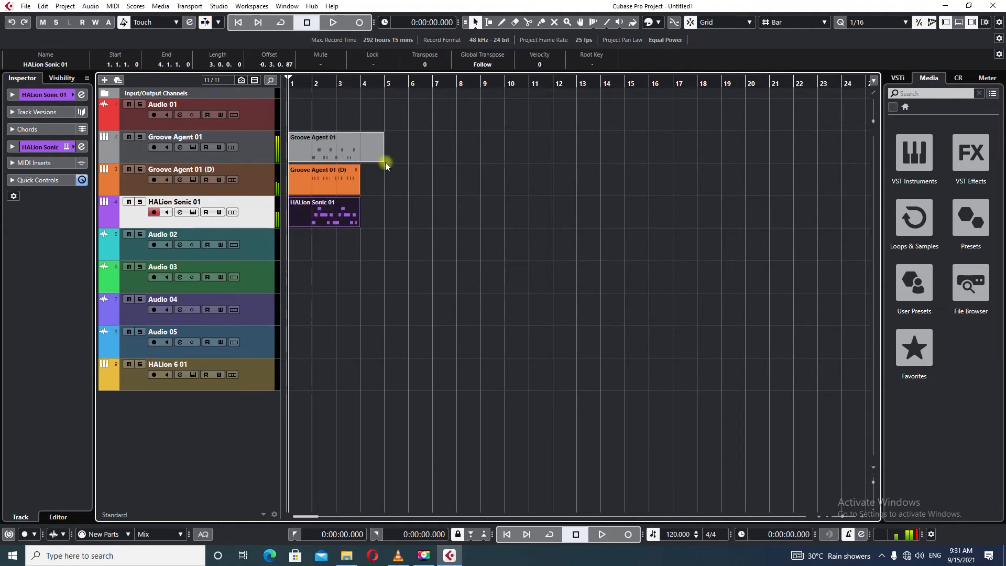
left_click_drag(382, 161, 360, 162)
left_click(478, 240)
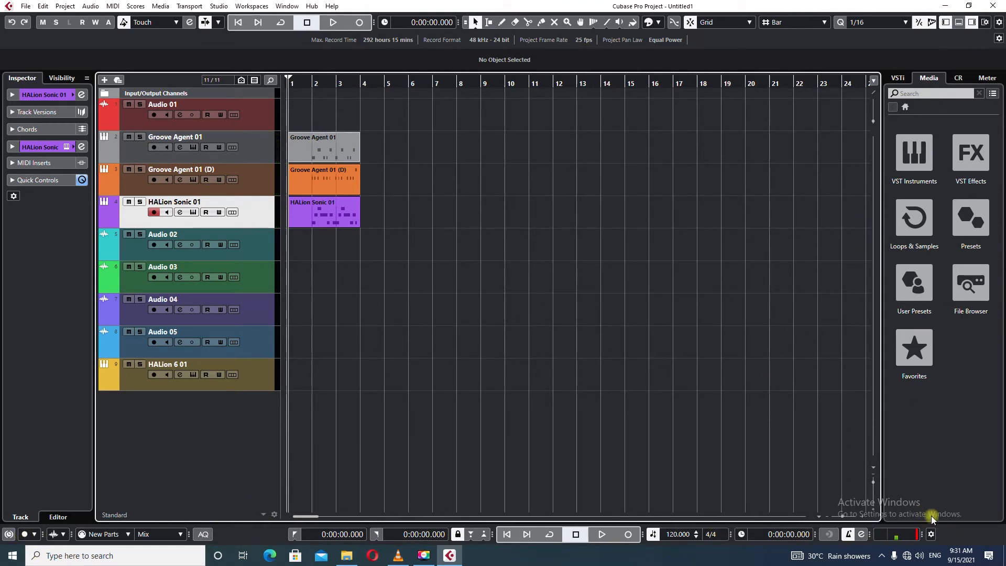
Hide the Transport Controls in the transport bar.
left_click(932, 534)
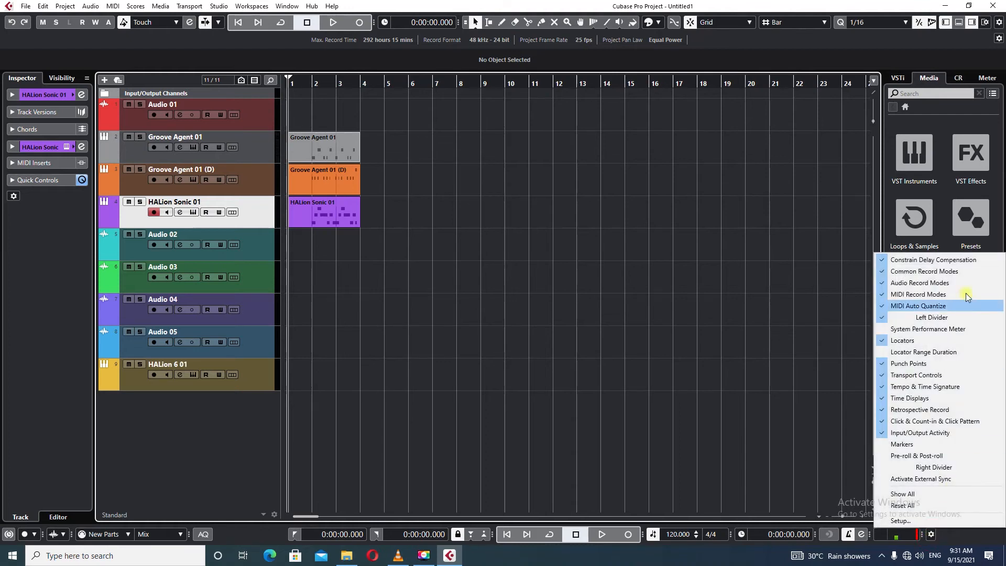
left_click(925, 376)
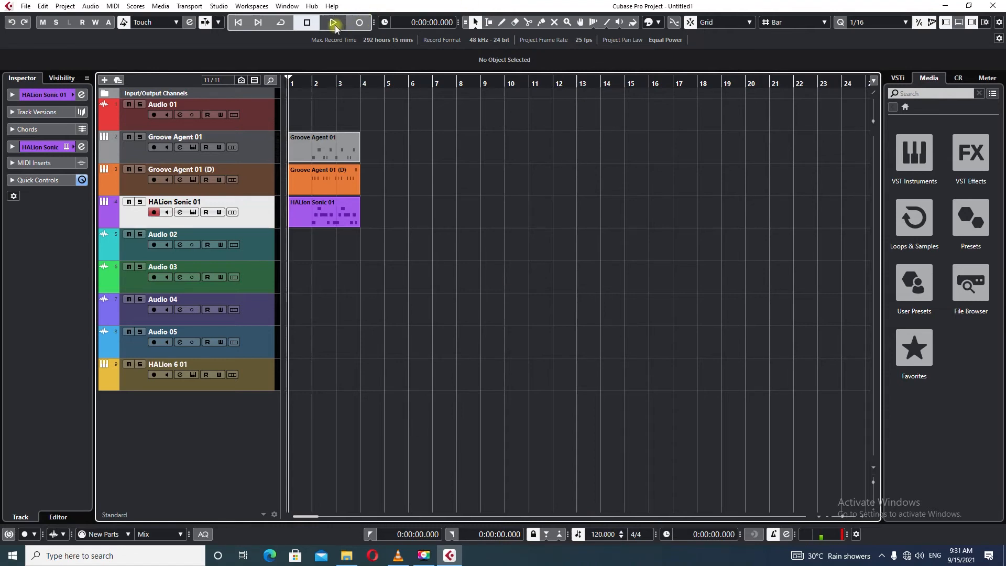
Hide the Transport Controls in the project window toolbar and show them again.
right_click(998, 23)
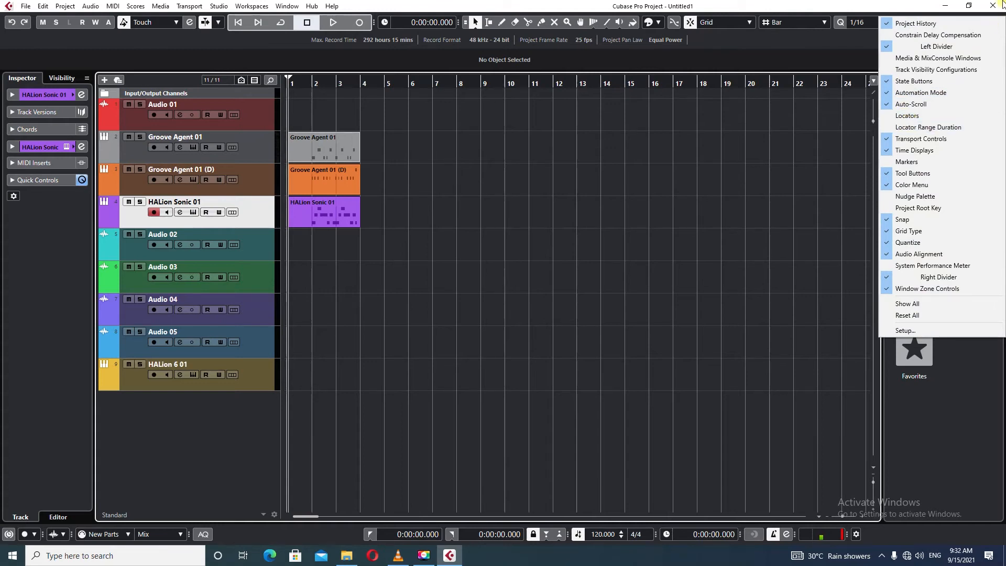
left_click(933, 138)
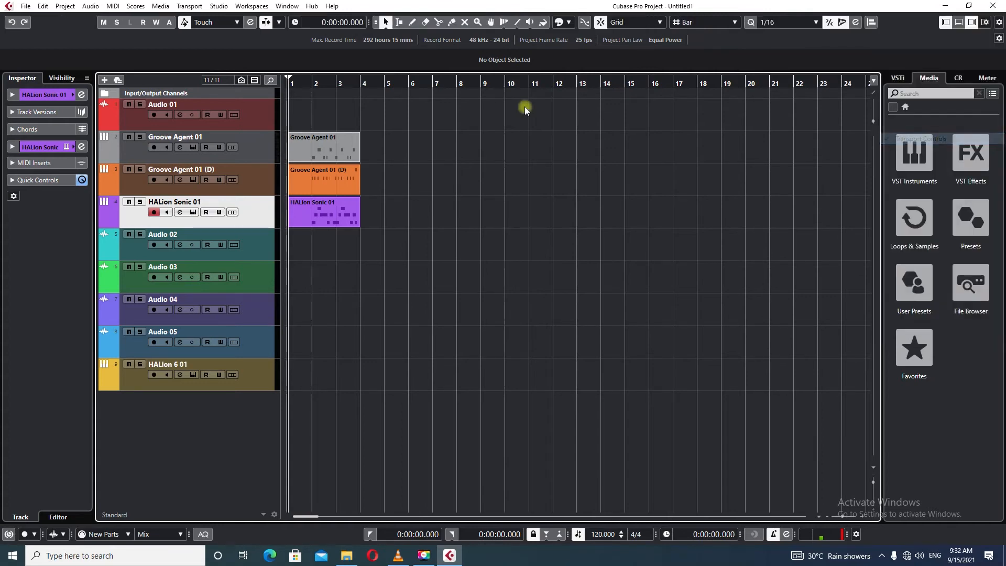
right_click(997, 23)
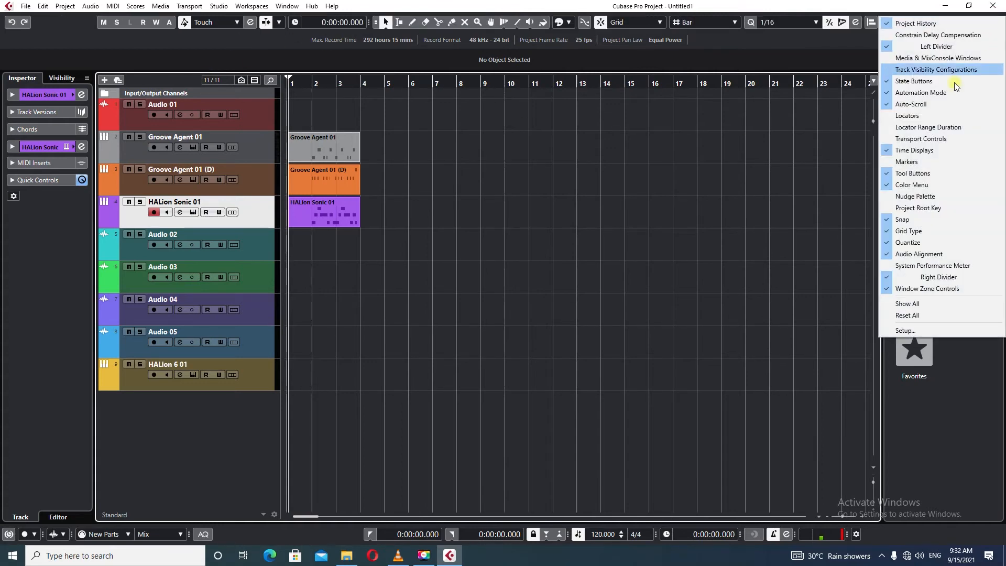
left_click(923, 139)
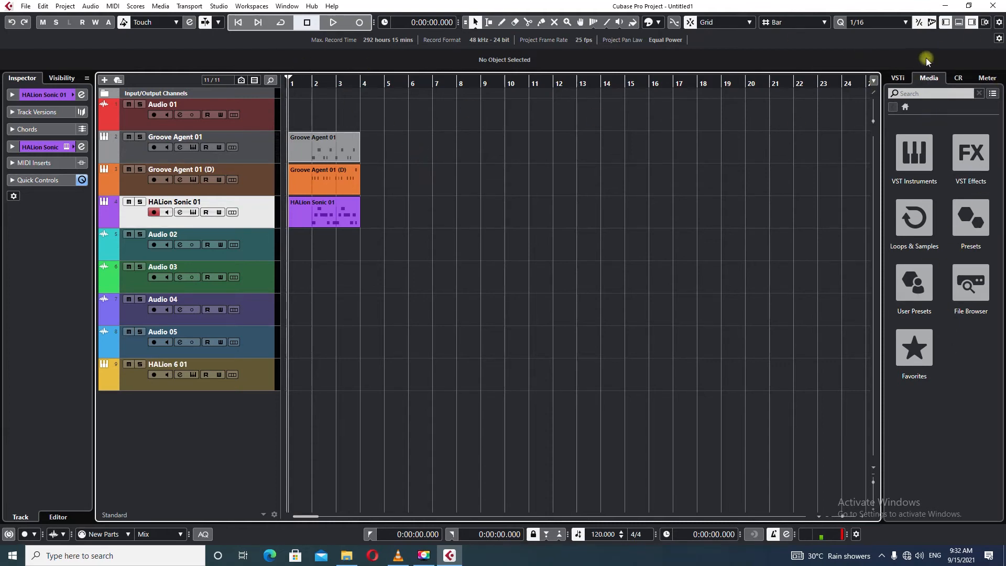
Toggle the visibility of the project window's lower, right and left zones, returning each to its original state.
left_click(957, 24)
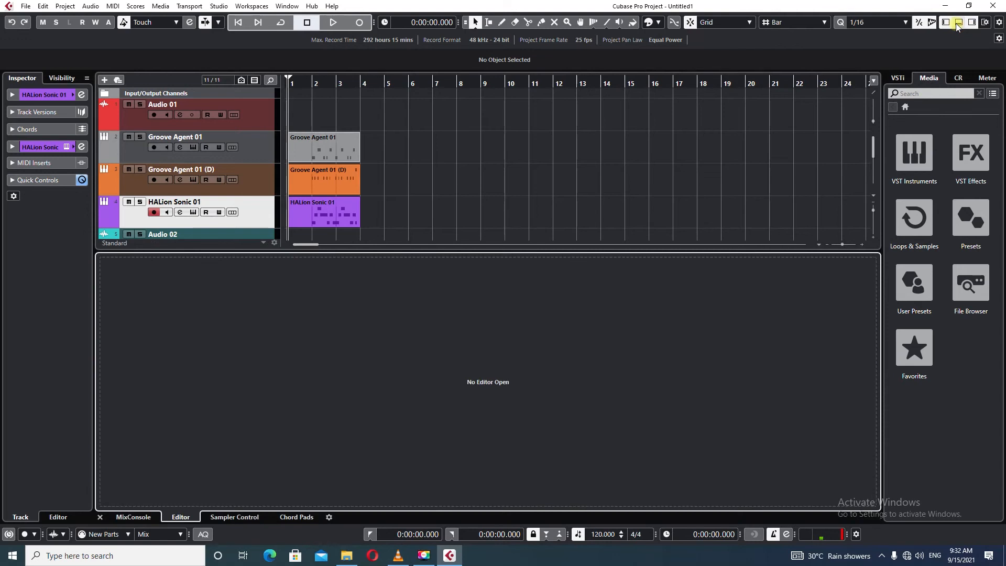
left_click(955, 23)
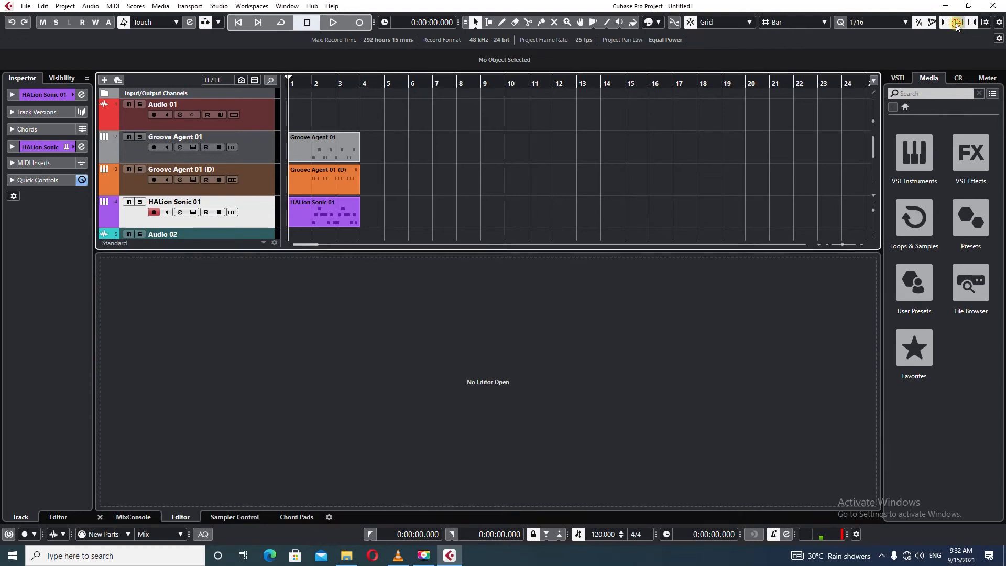
left_click(971, 24)
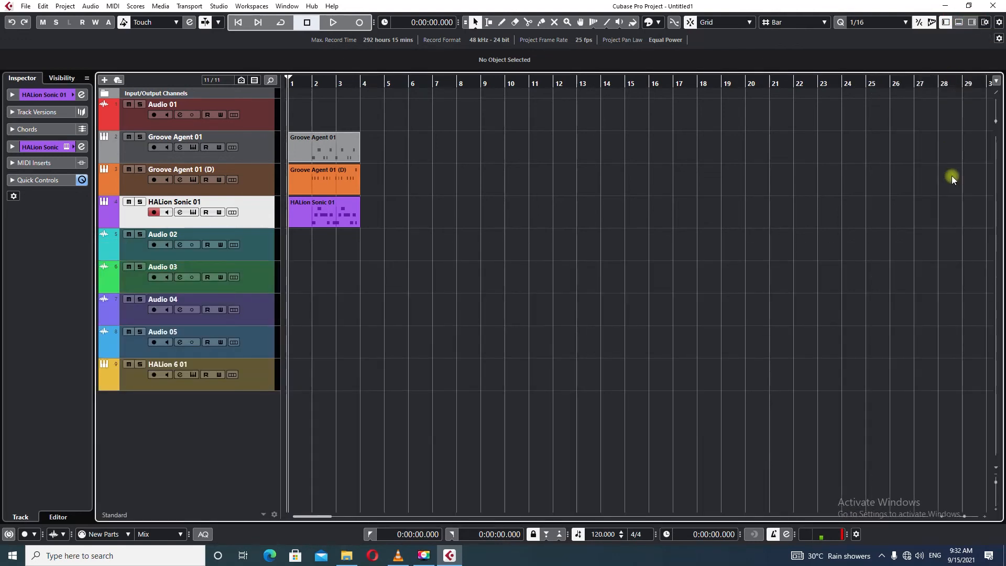
left_click(973, 23)
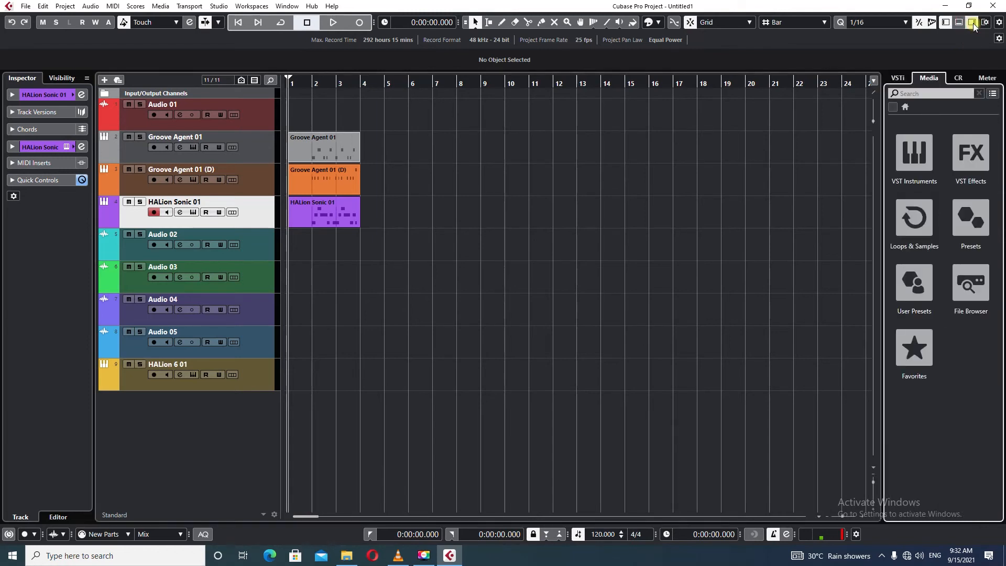
left_click(948, 23)
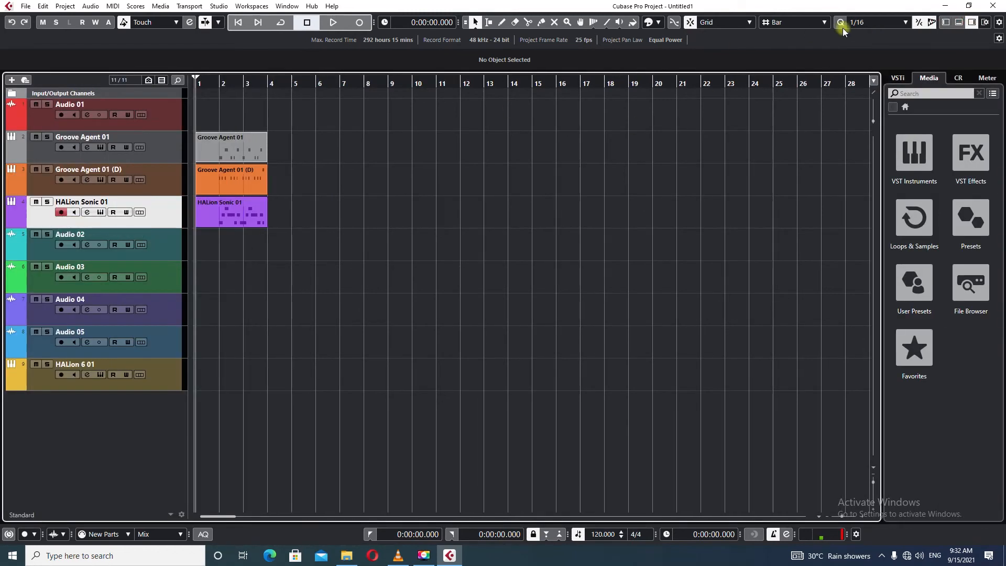
left_click(945, 24)
left_click(957, 22)
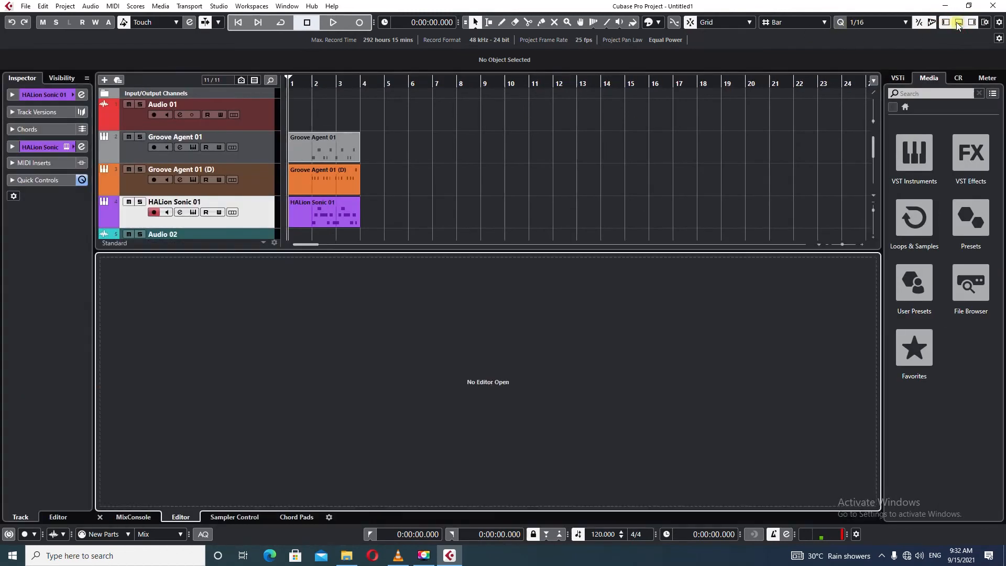
left_click(957, 22)
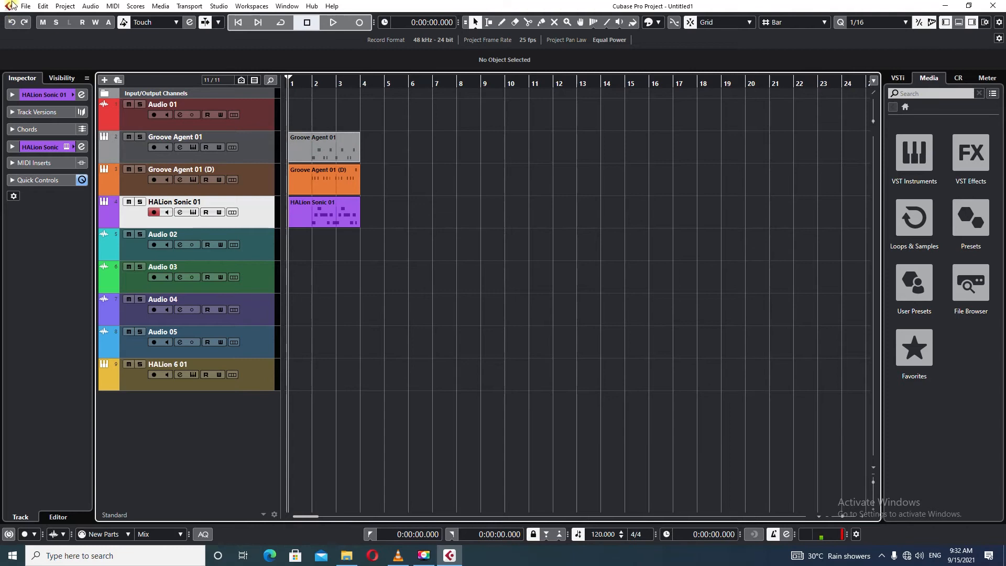
Review the Track & MixConsole Channel Colors preferences and confirm the dialog without changes.
left_click(43, 7)
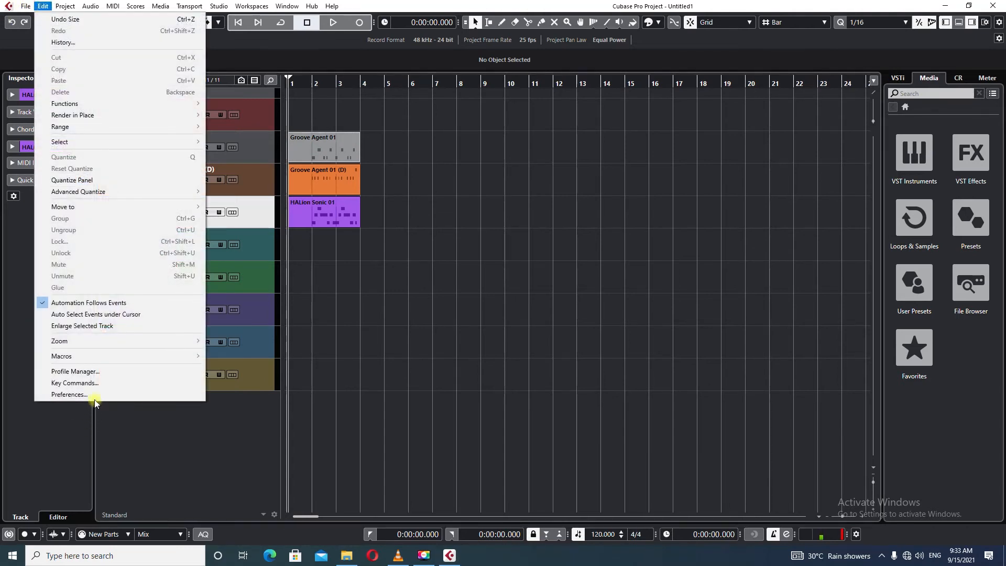
left_click(94, 395)
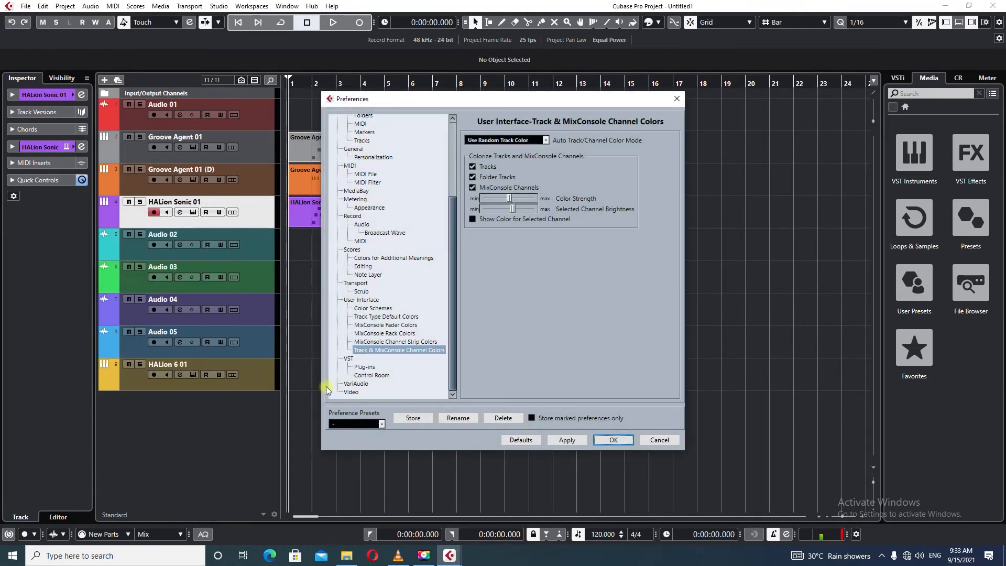
left_click(613, 440)
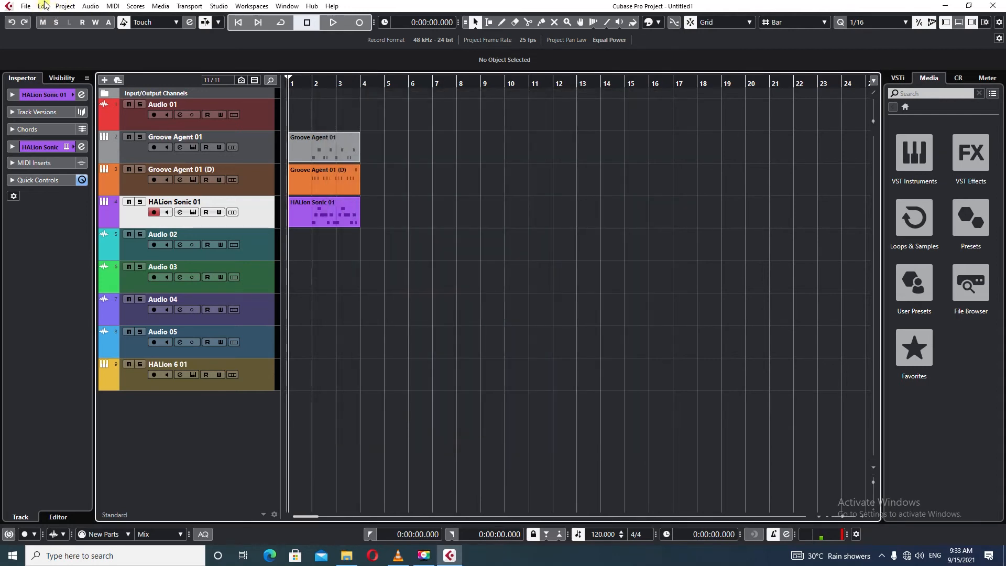
In the Key Commands, delete the T key assignment from the Add Track... command.
left_click(46, 6)
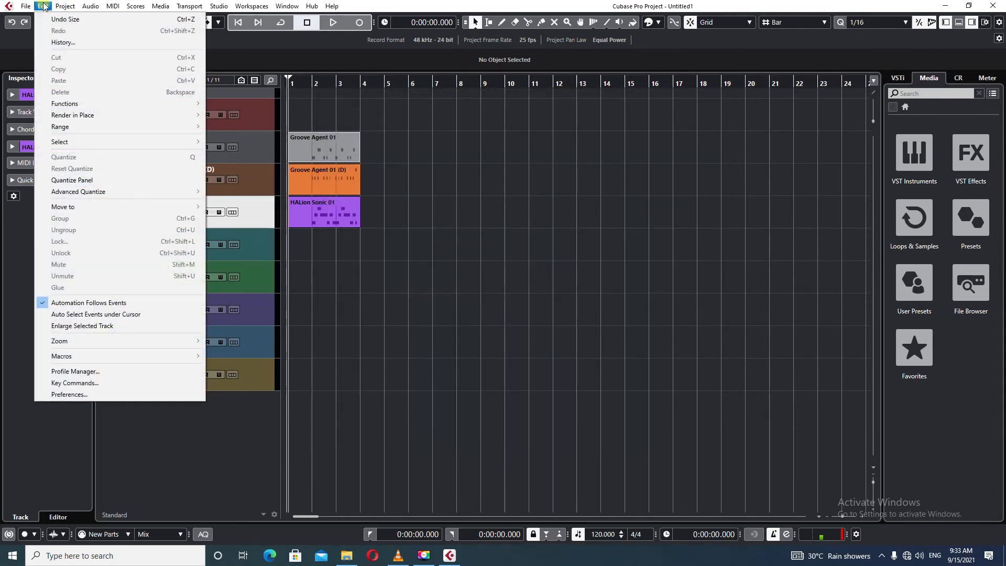
left_click(105, 385)
scroll(435, 278, "up", 10)
scroll(434, 279, "up", 10)
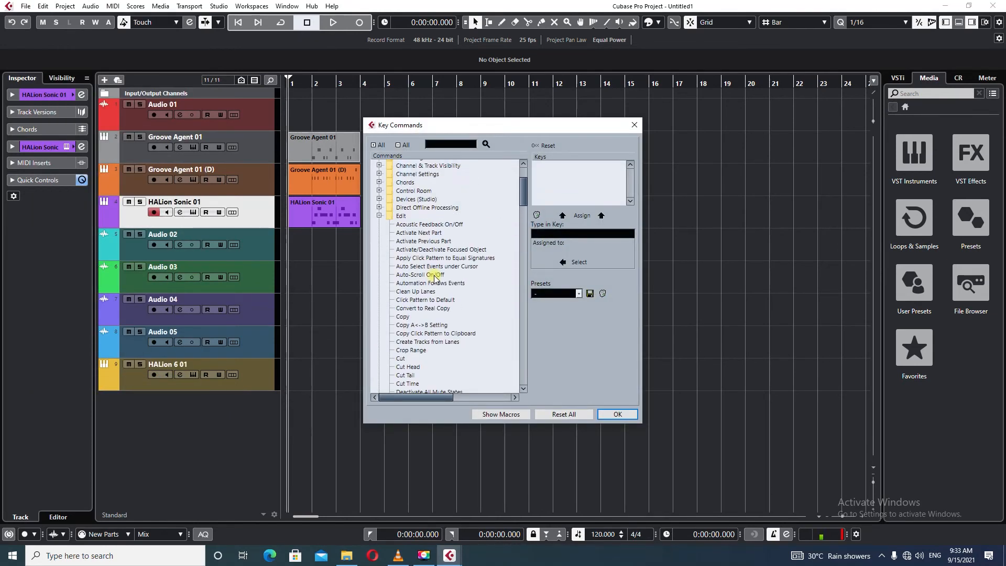
left_click(380, 167)
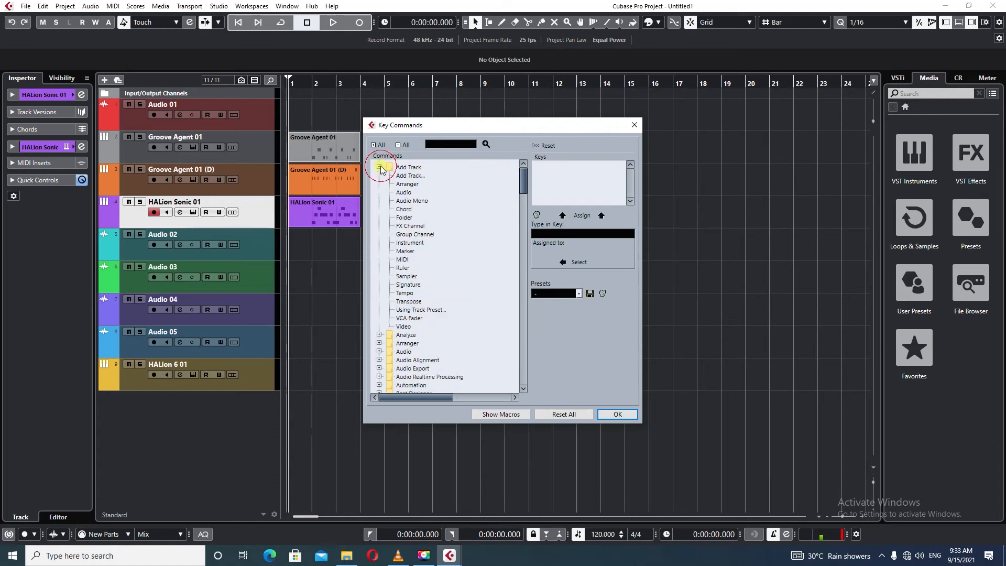
left_click(413, 176)
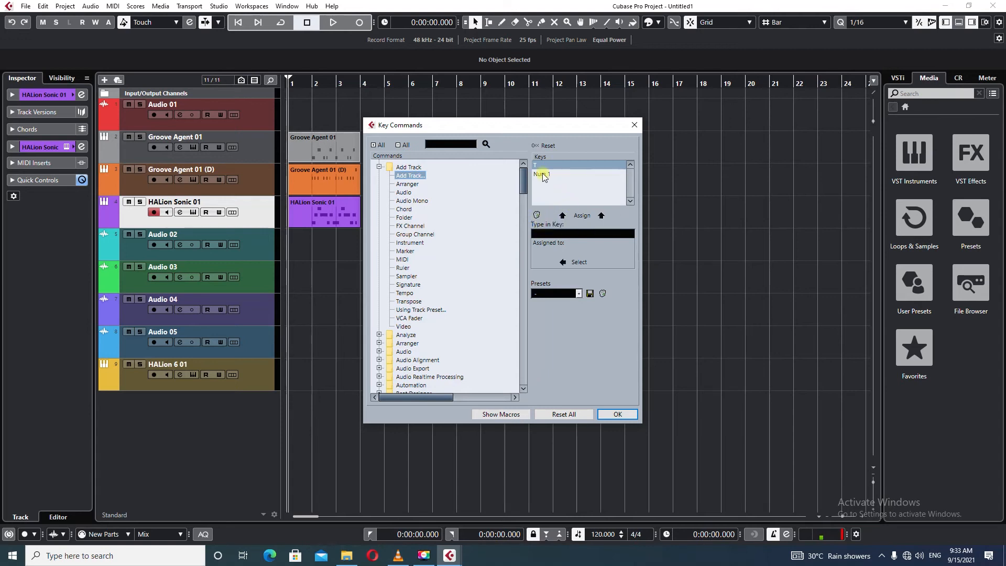
left_click(536, 214)
left_click(479, 294)
Assign A to the Add Track... command, taking it over from Adjust Fades to Range, and test the new key command.
left_click(577, 237)
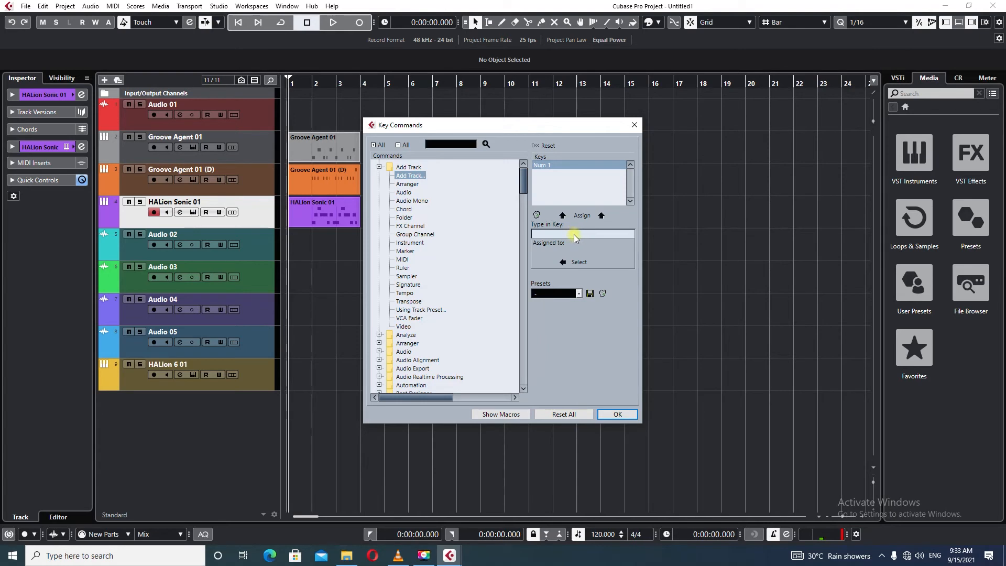
key("a")
left_click(582, 218)
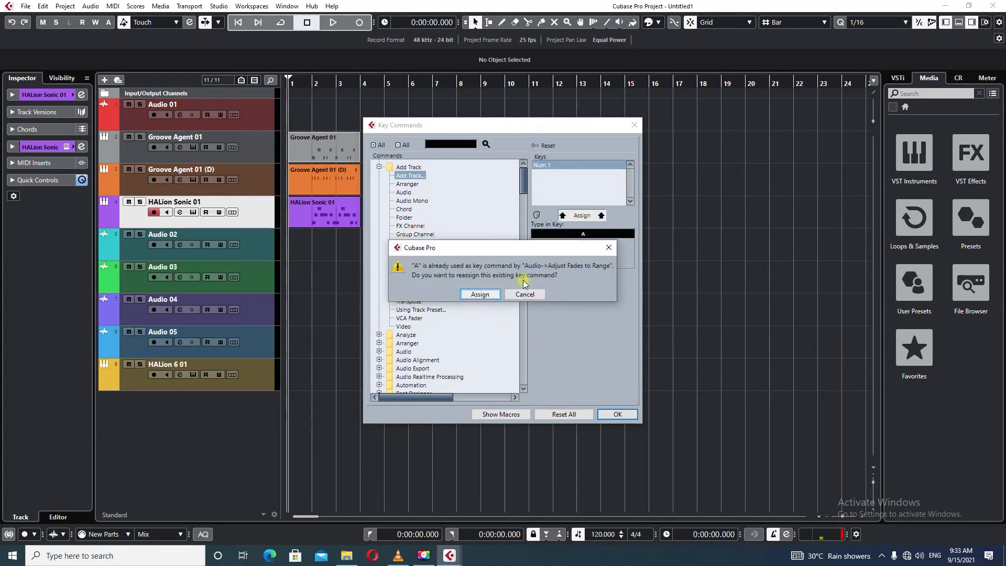
left_click(480, 295)
left_click(618, 414)
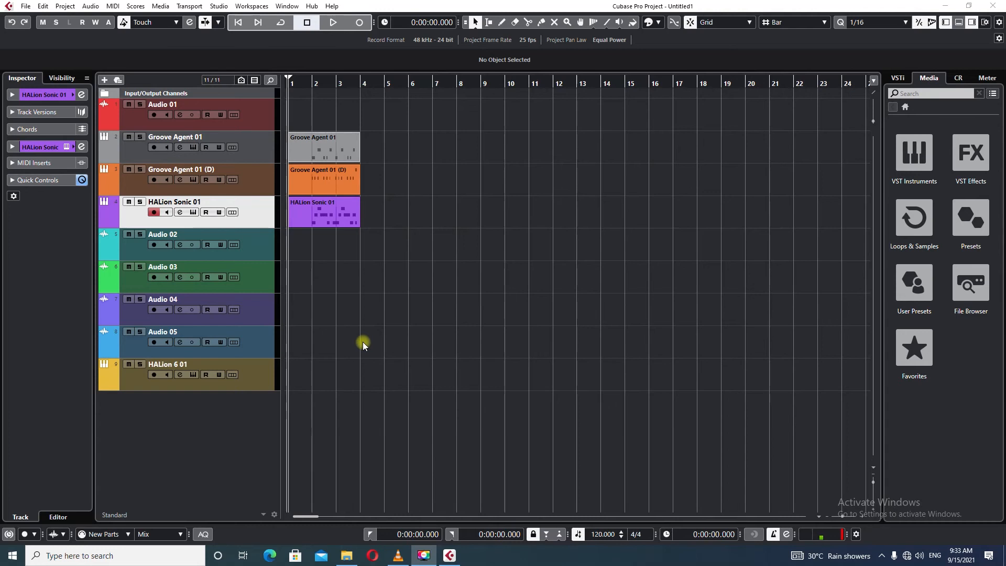
key("a")
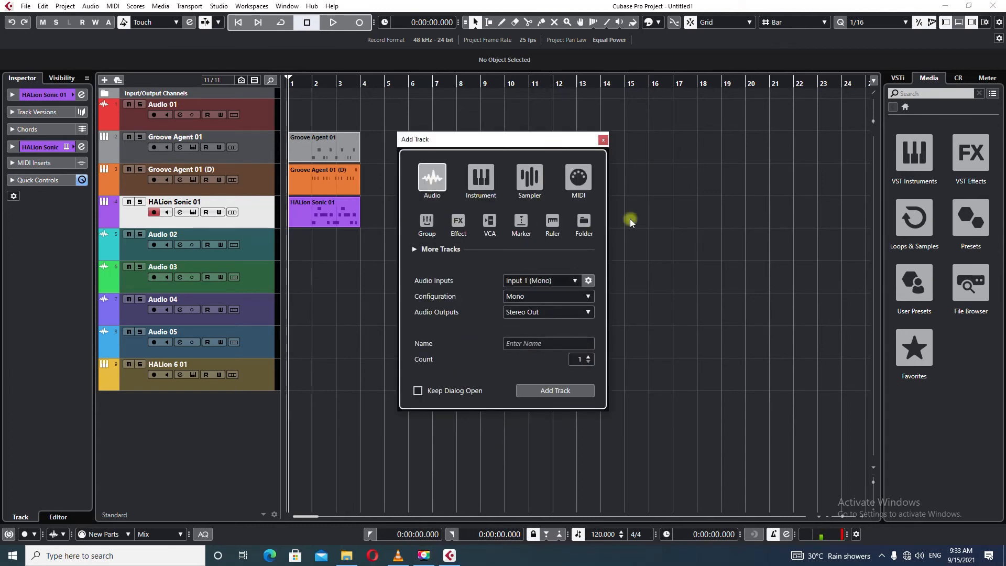
left_click(604, 140)
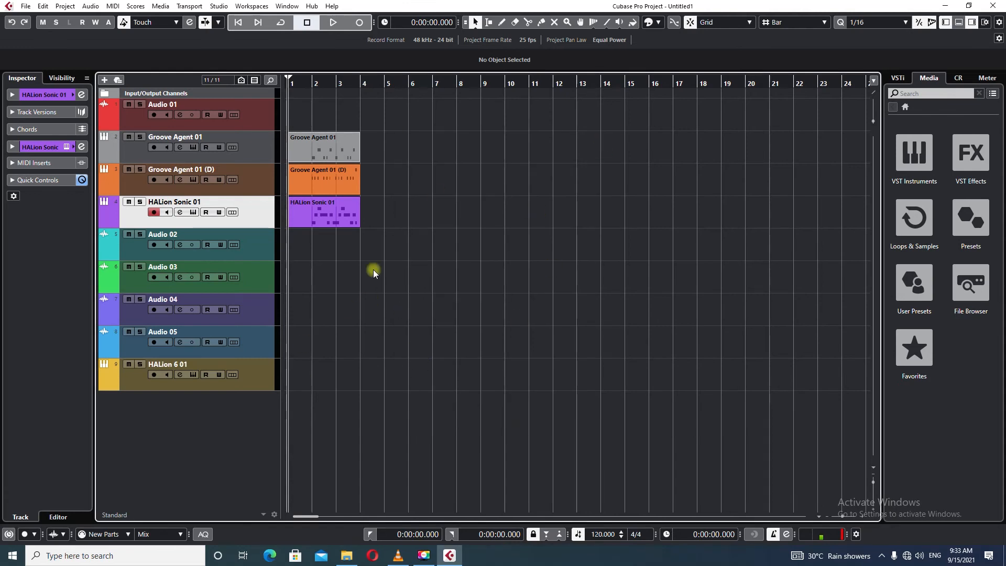
Review the key assignments of the Add Track and Audio command categories without changing any.
left_click(42, 6)
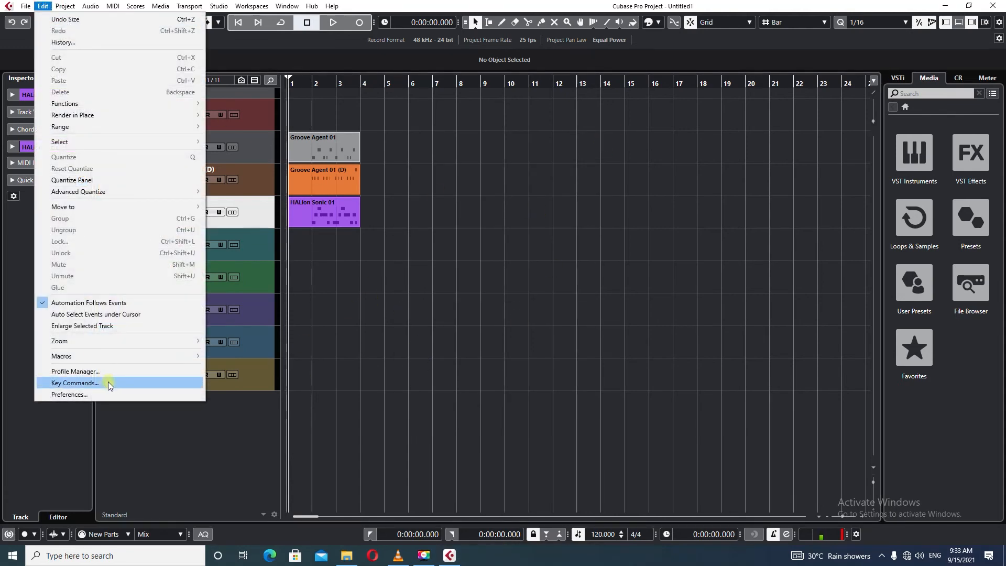
left_click(74, 383)
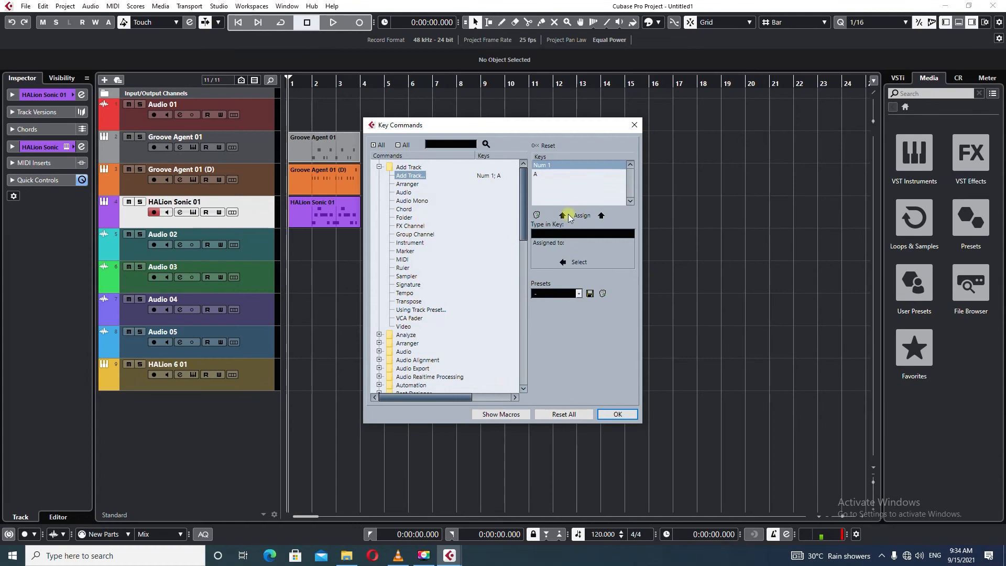
left_click(379, 351)
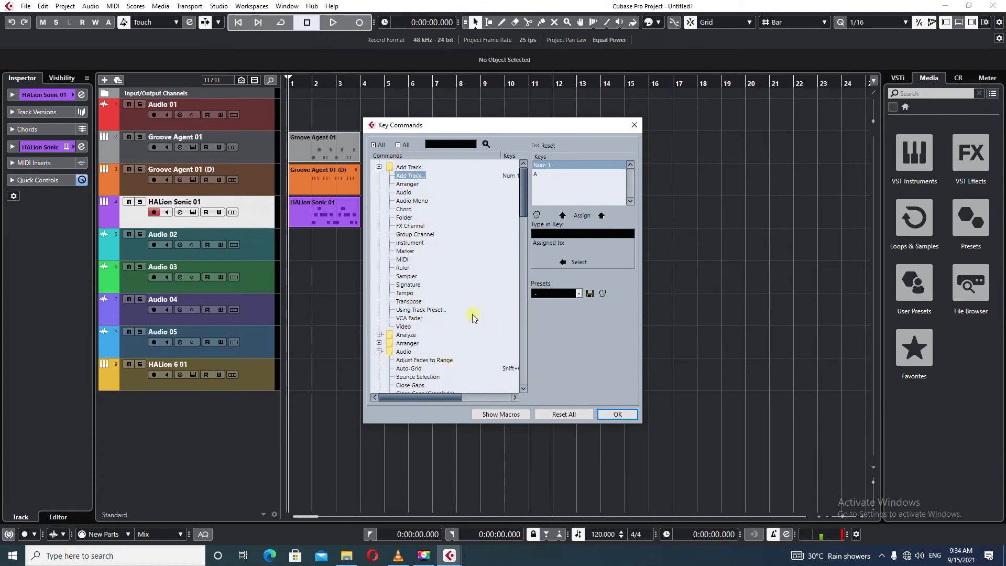
scroll(473, 317, "down", 5)
left_click_drag(427, 398, 398, 399)
left_click(635, 125)
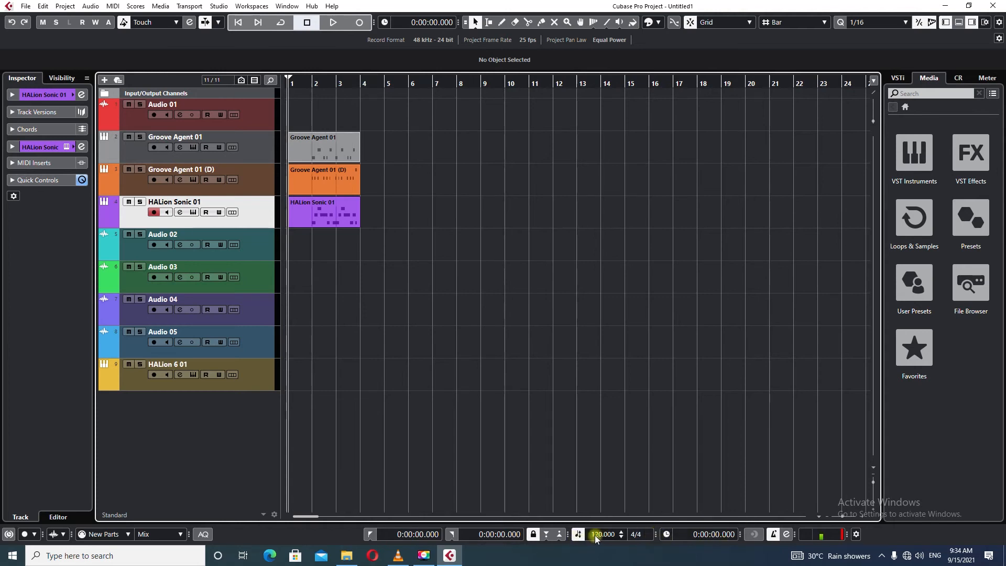
Collapse and restore the time signature section of the transport bar, and expand its Click & Count-in & Click Pattern section.
left_click(657, 535)
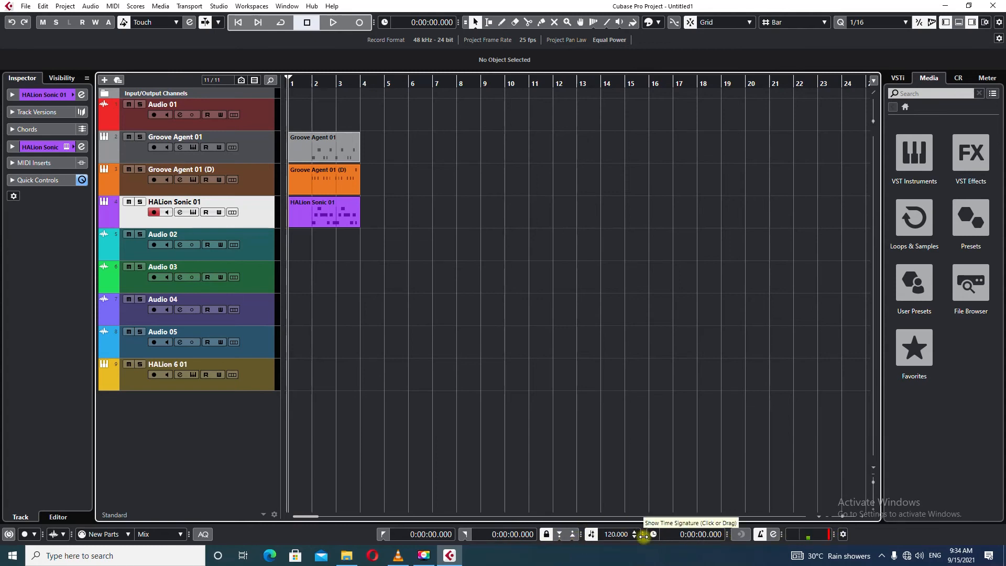
left_click_drag(642, 534, 675, 534)
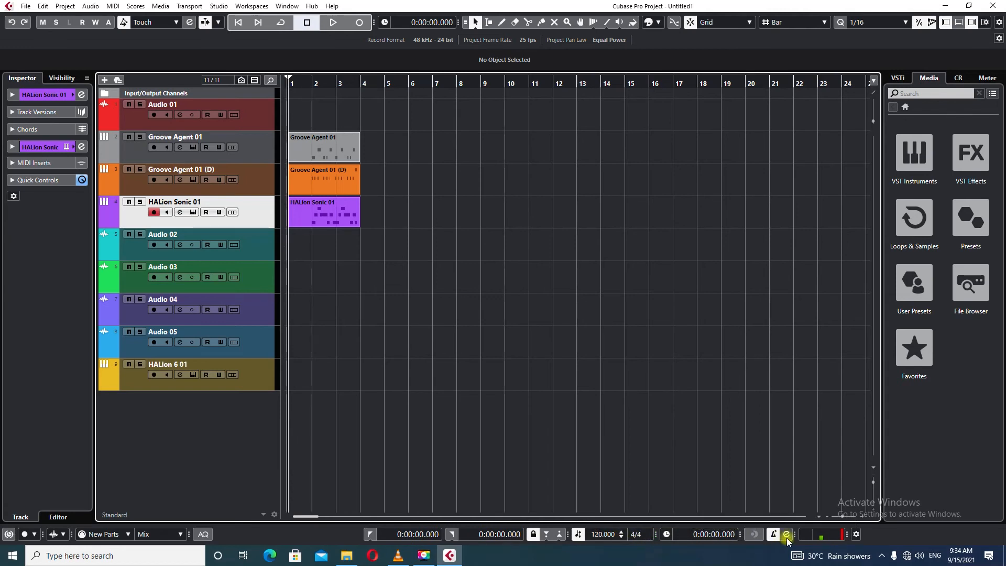
left_click_drag(795, 534, 850, 535)
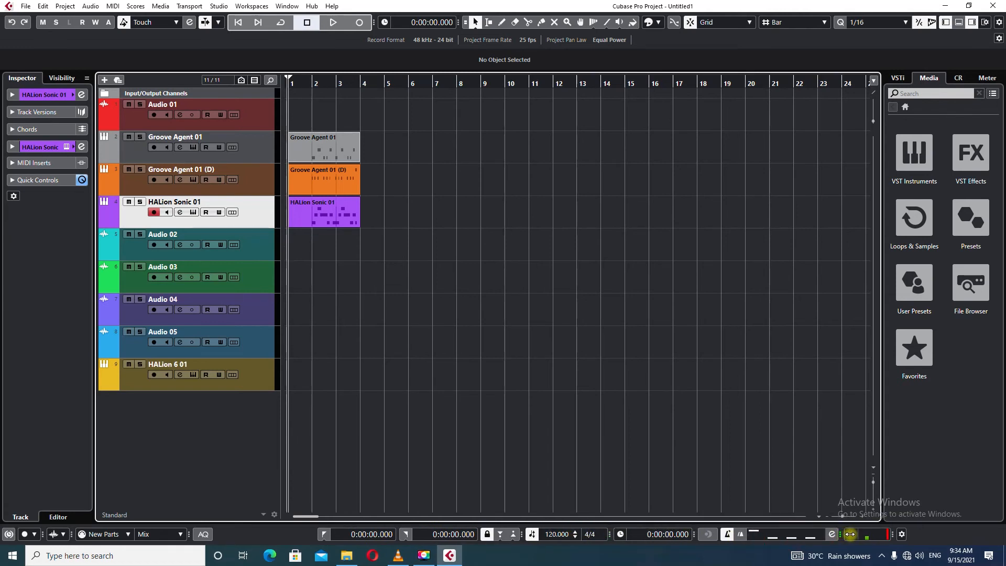
Try the metronome count-in with a brief recording on HALion Sonic 01, and collapse the click pattern section of the transport bar.
left_click(741, 535)
key("KP_Multiply")
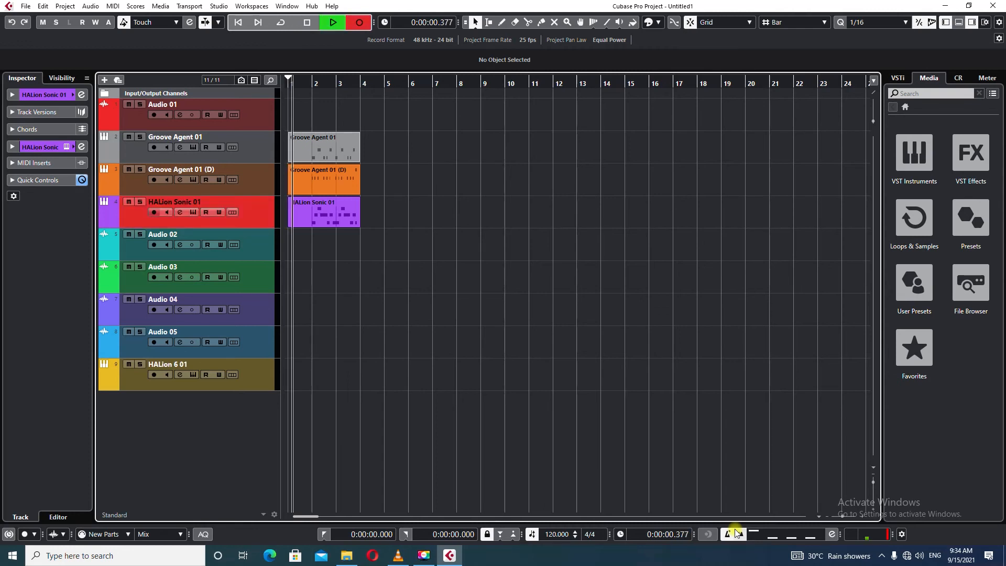
key("space")
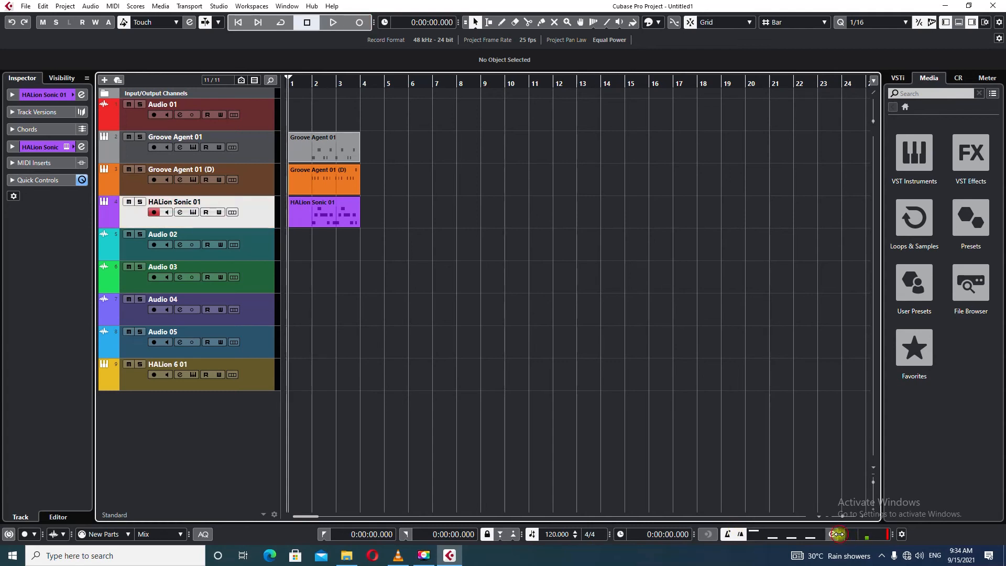
left_click_drag(837, 534, 761, 534)
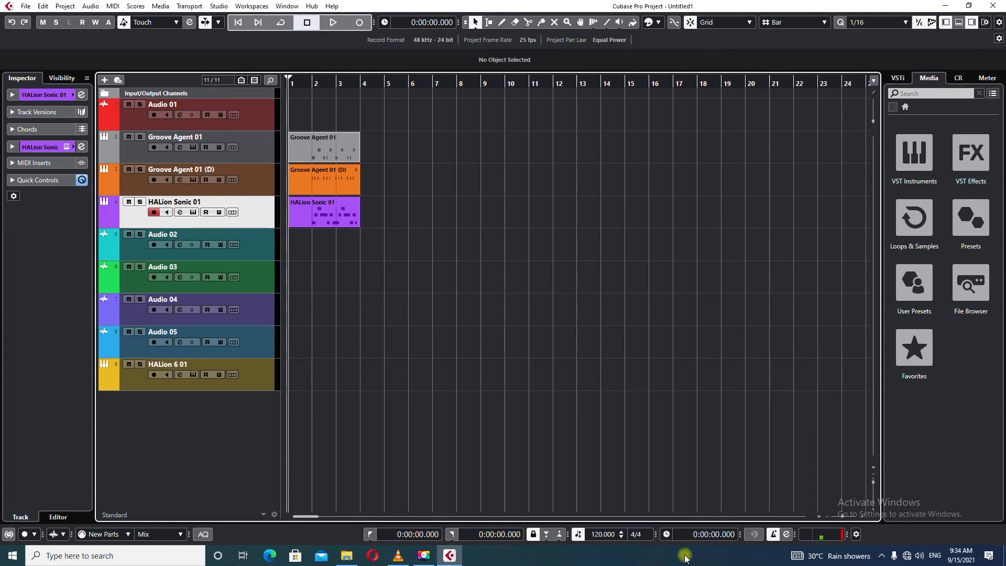
View the list of transport bar elements without changes, and toggle MIDI Auto Quantize on and back off.
right_click(849, 534)
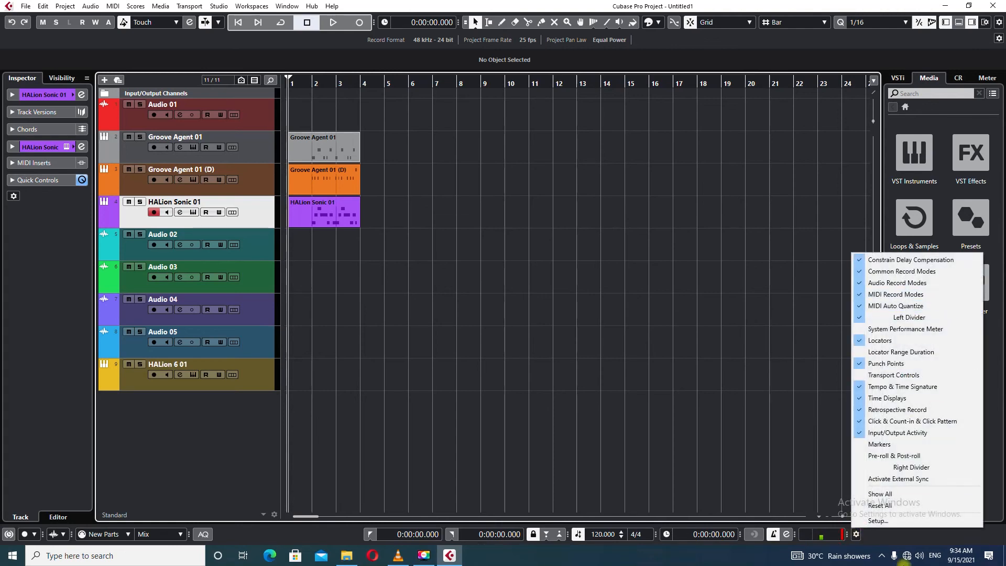
left_click(666, 375)
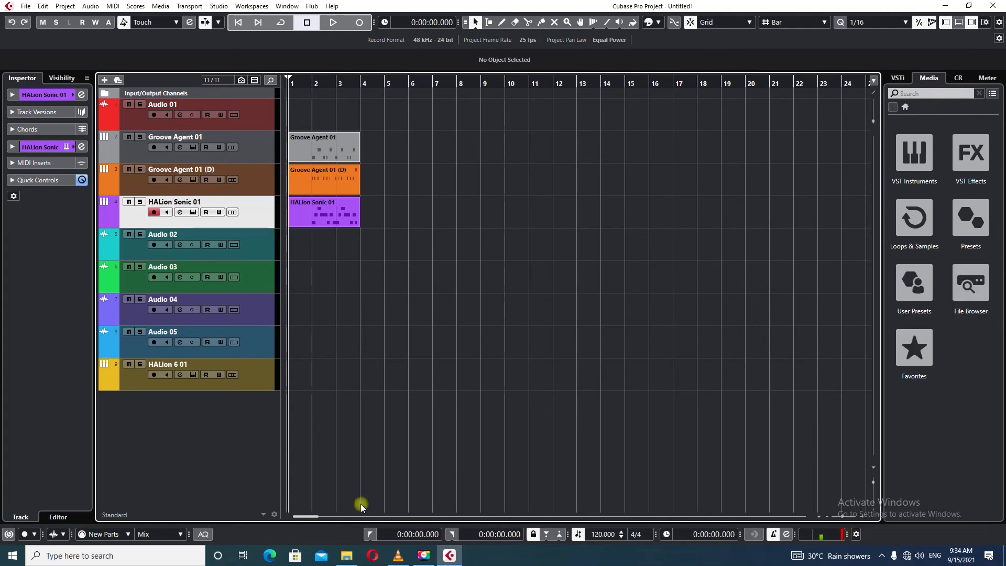
left_click(203, 535)
left_click(203, 534)
In the Audio Connections outputs, connect Stereo Out to Focusrite USB ASIO, with Left on Output 1 and Right on Output 2.
left_click(219, 6)
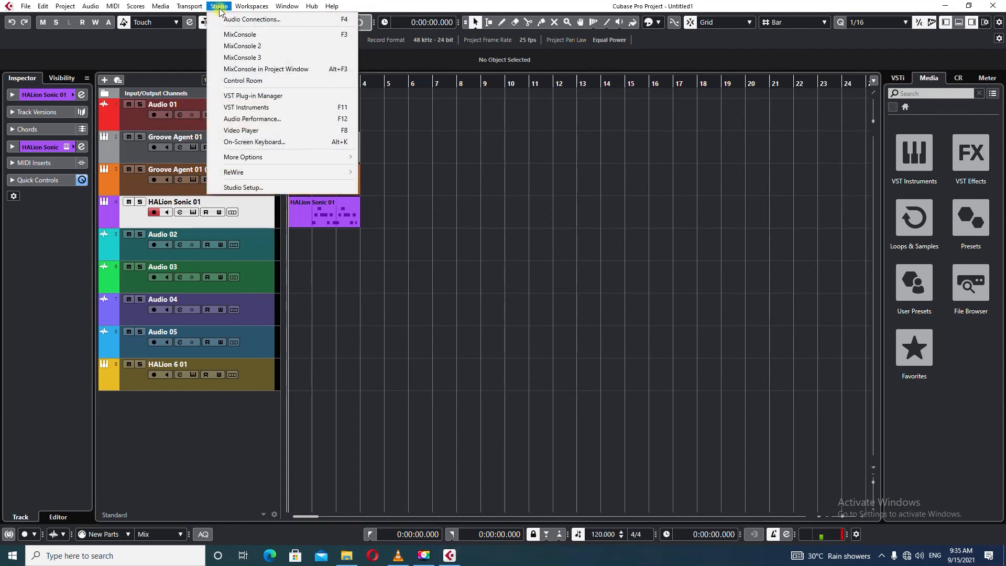
left_click(265, 20)
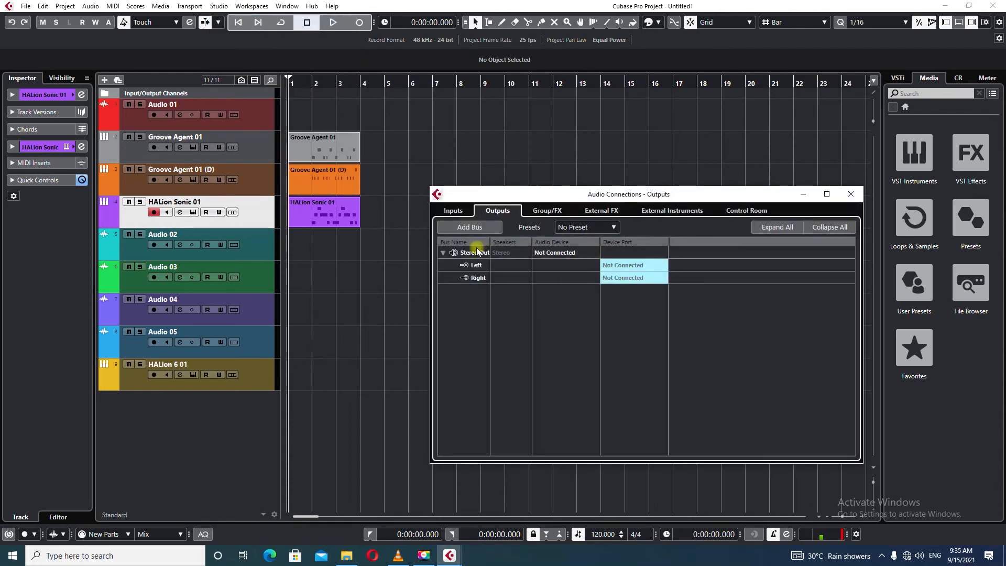
left_click(555, 254)
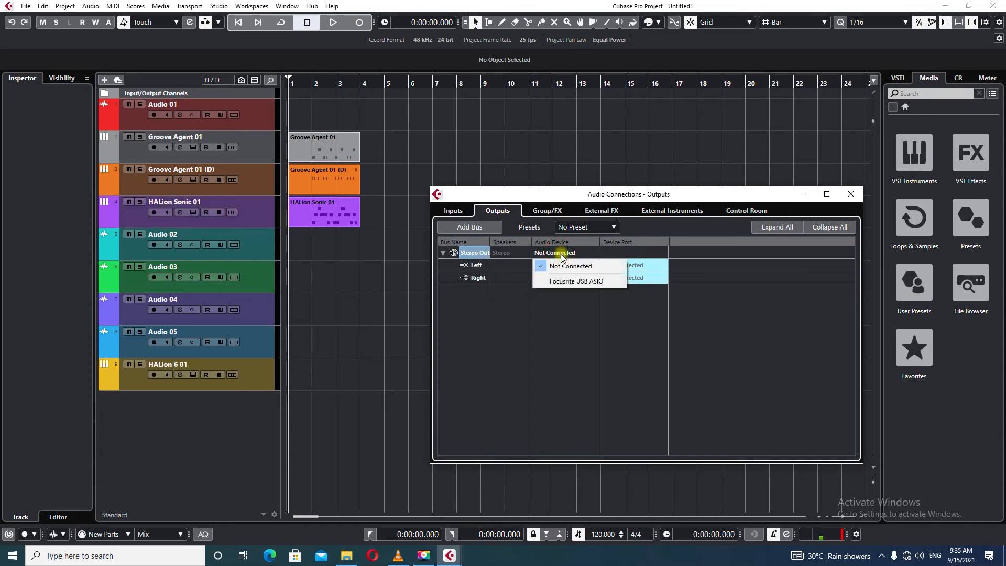
left_click(573, 281)
left_click(631, 277)
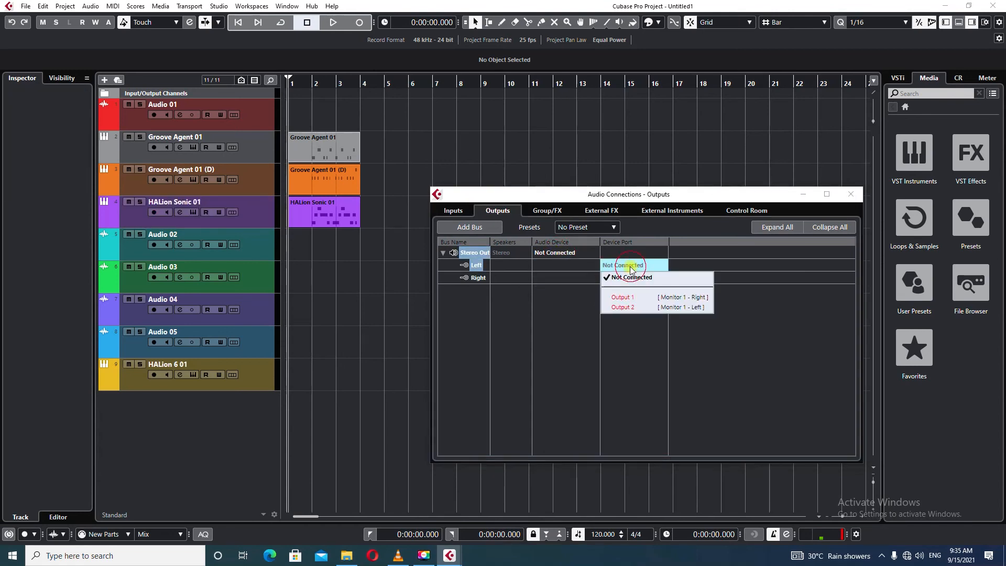
left_click(639, 299)
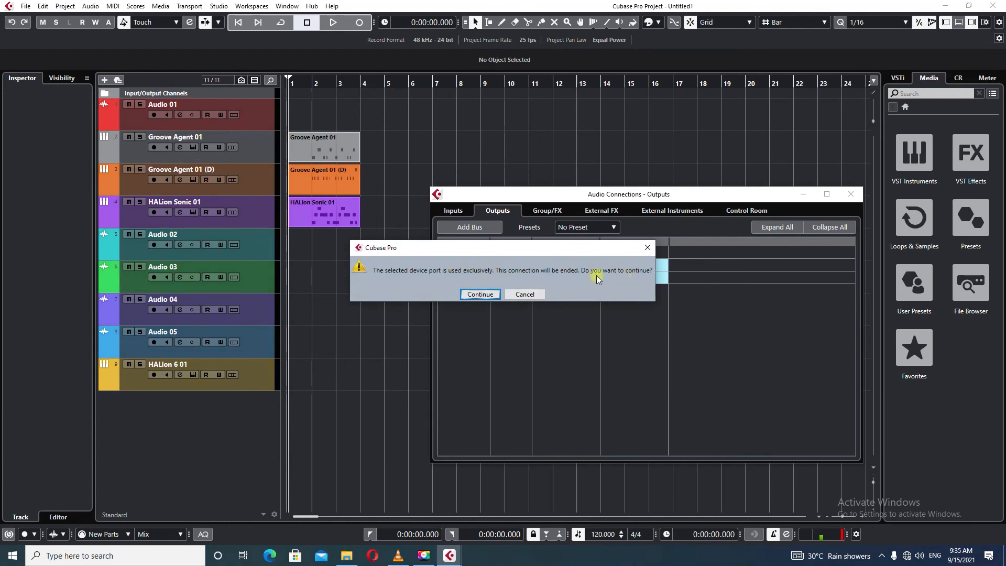
left_click(479, 295)
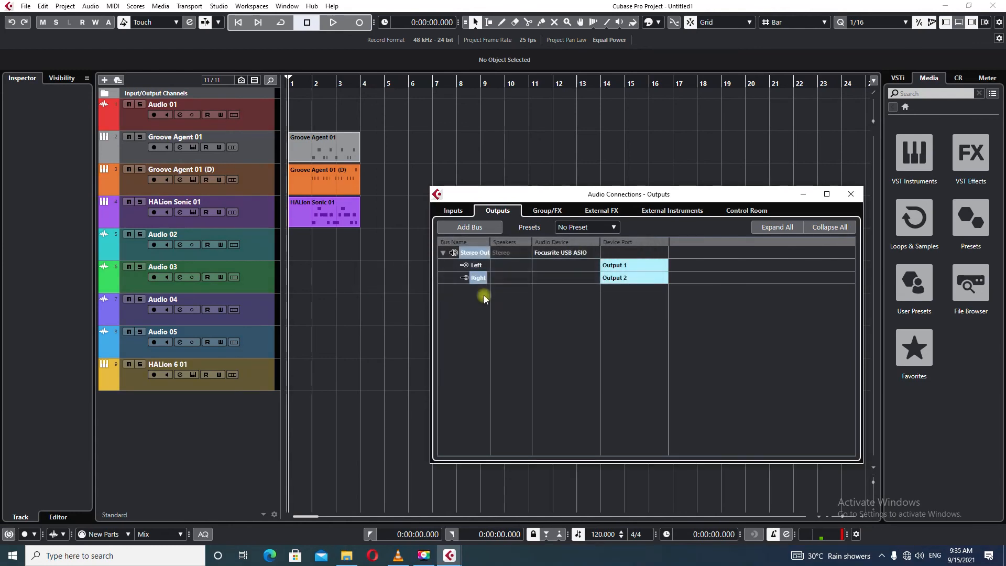
Set the Control Room's Monitor 1 audio device to Focusrite USB ASIO, check the input bus connections and close the Audio Connections.
left_click(742, 213)
left_click(571, 253)
left_click(578, 280)
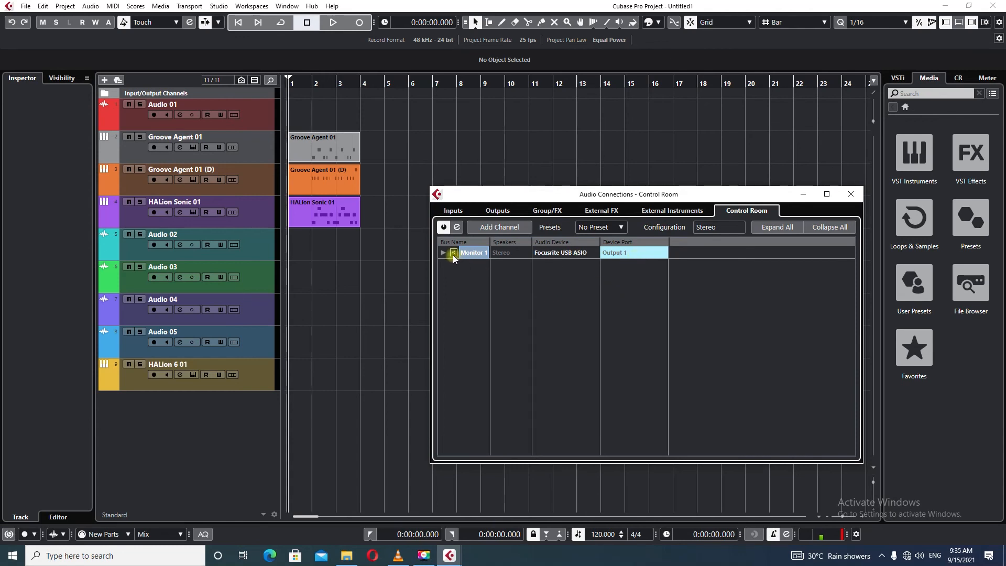
left_click(454, 211)
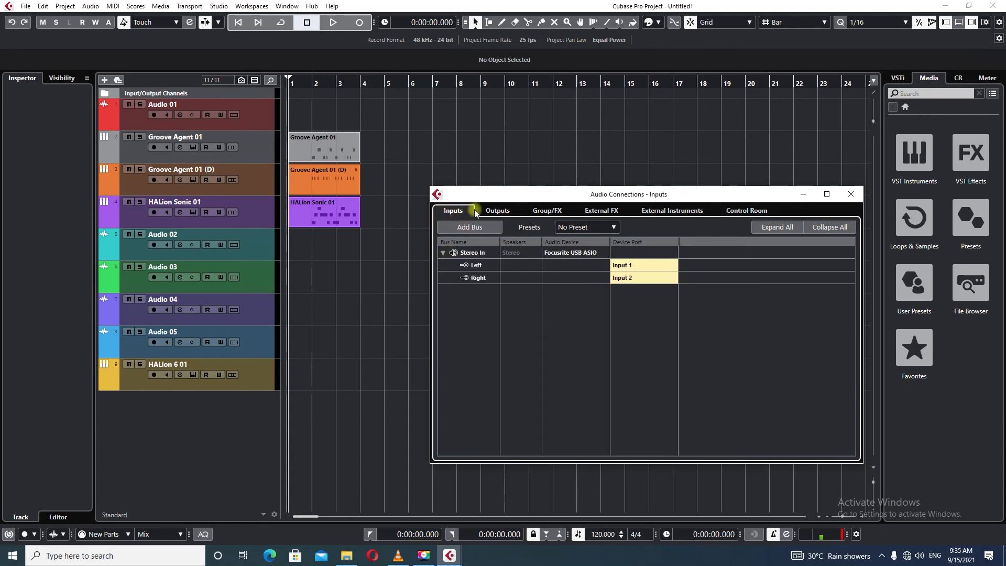
left_click(851, 194)
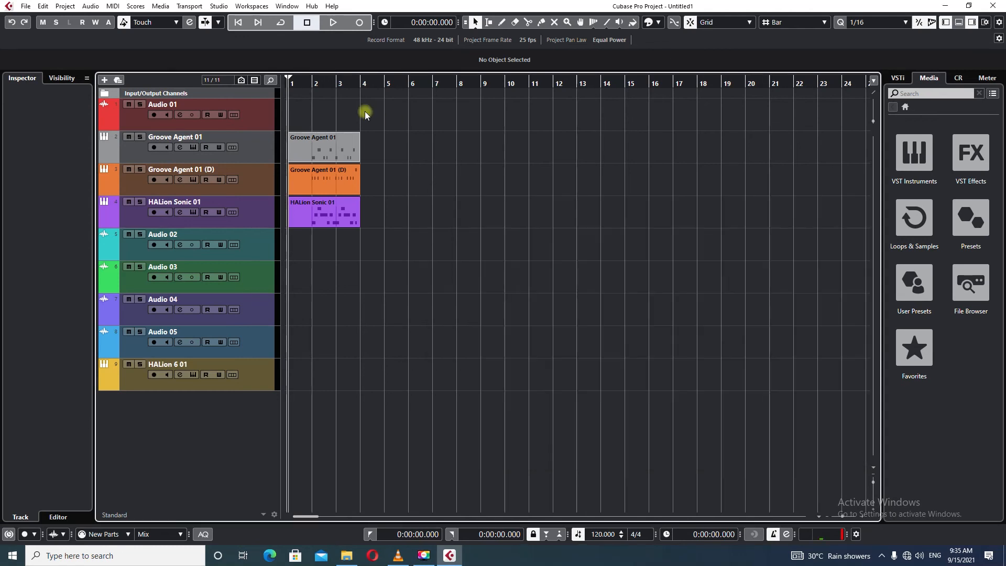
Hide the project window's right zone and show it again.
left_click(223, 6)
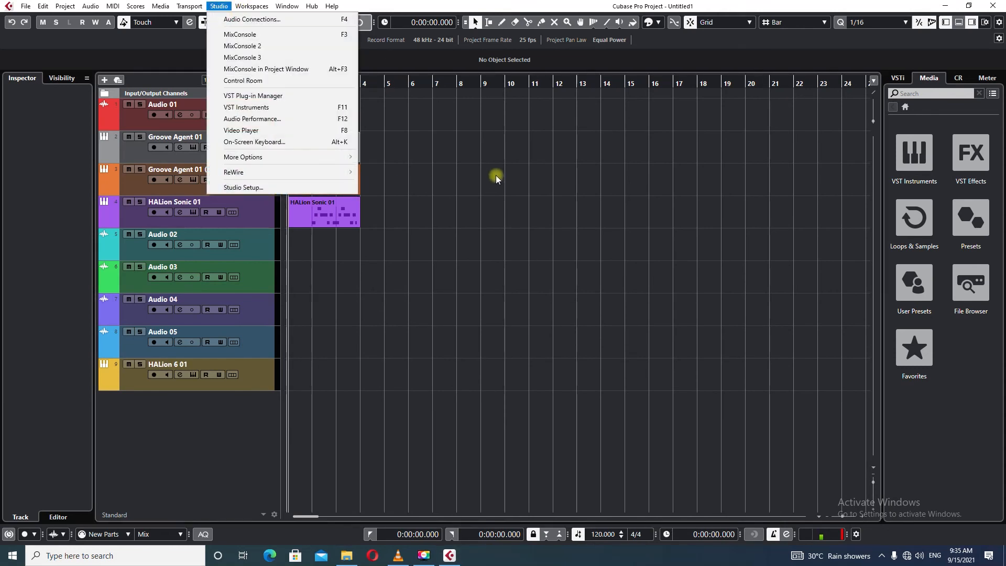
left_click(586, 159)
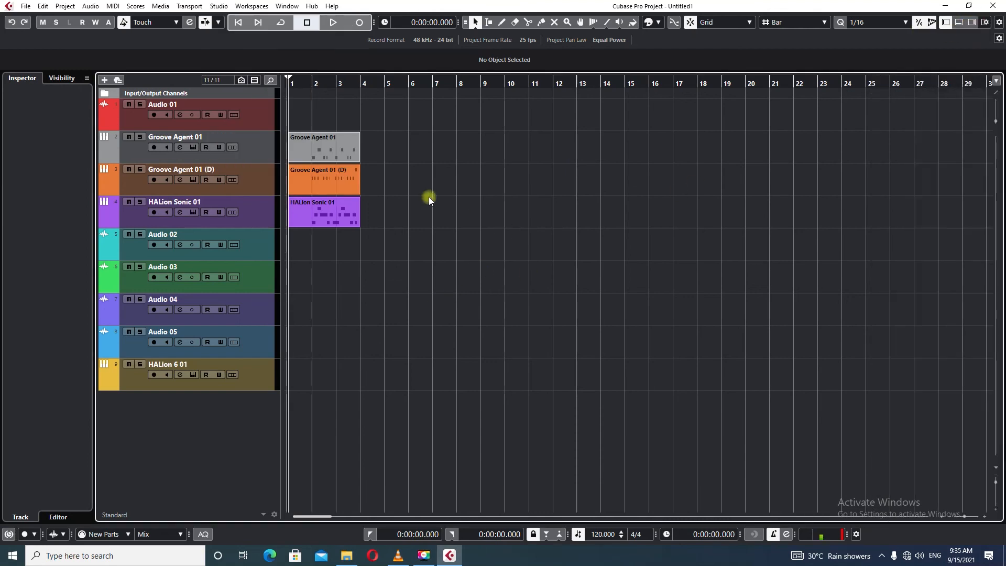
left_click(973, 22)
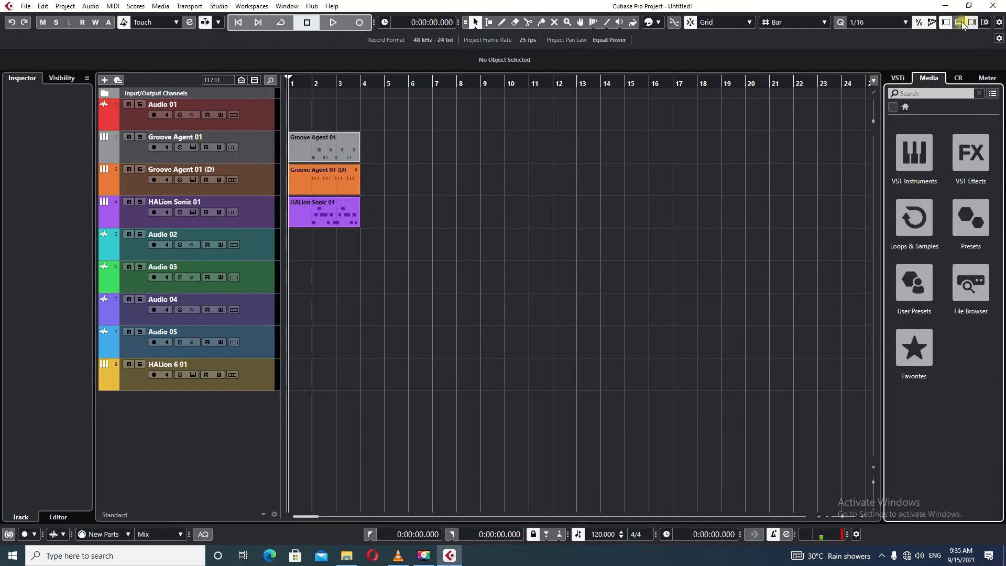